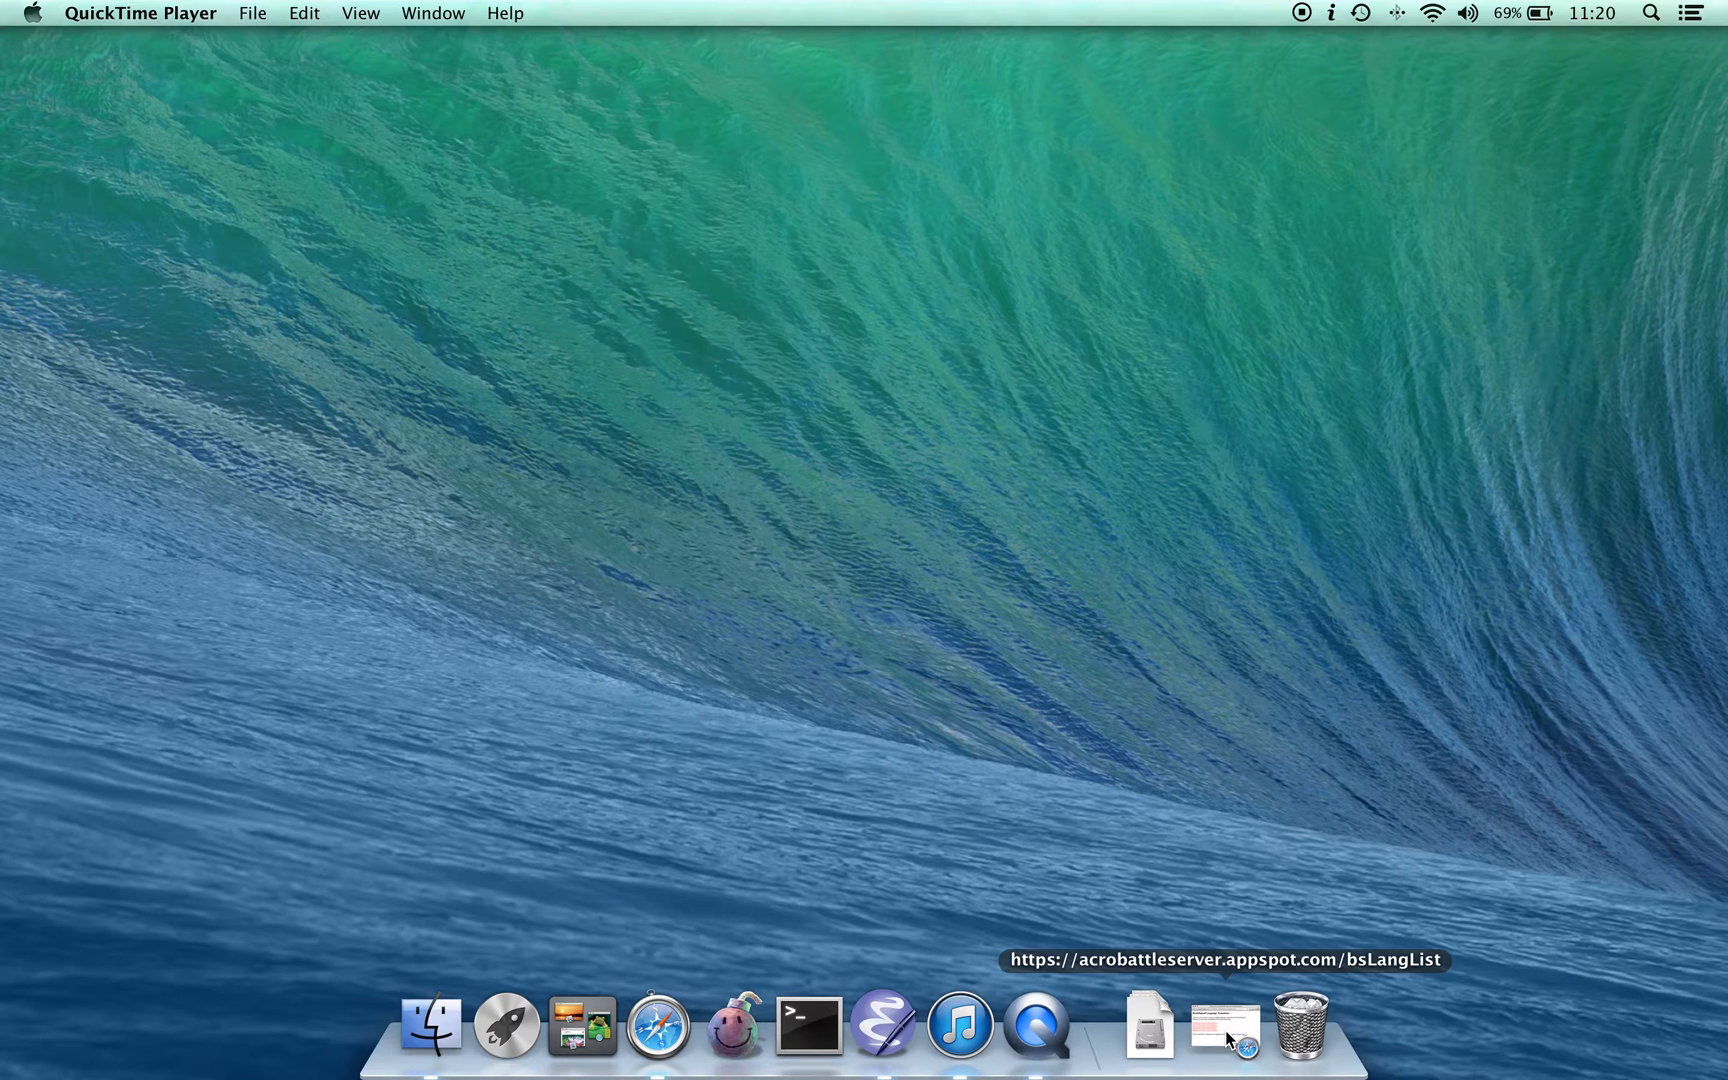
Step: Open the minimized BombSquad Language Translator page, enlarge its window and go to the Gibberish translation
{"action": "left_click", "coordinate": [1224, 1030]}
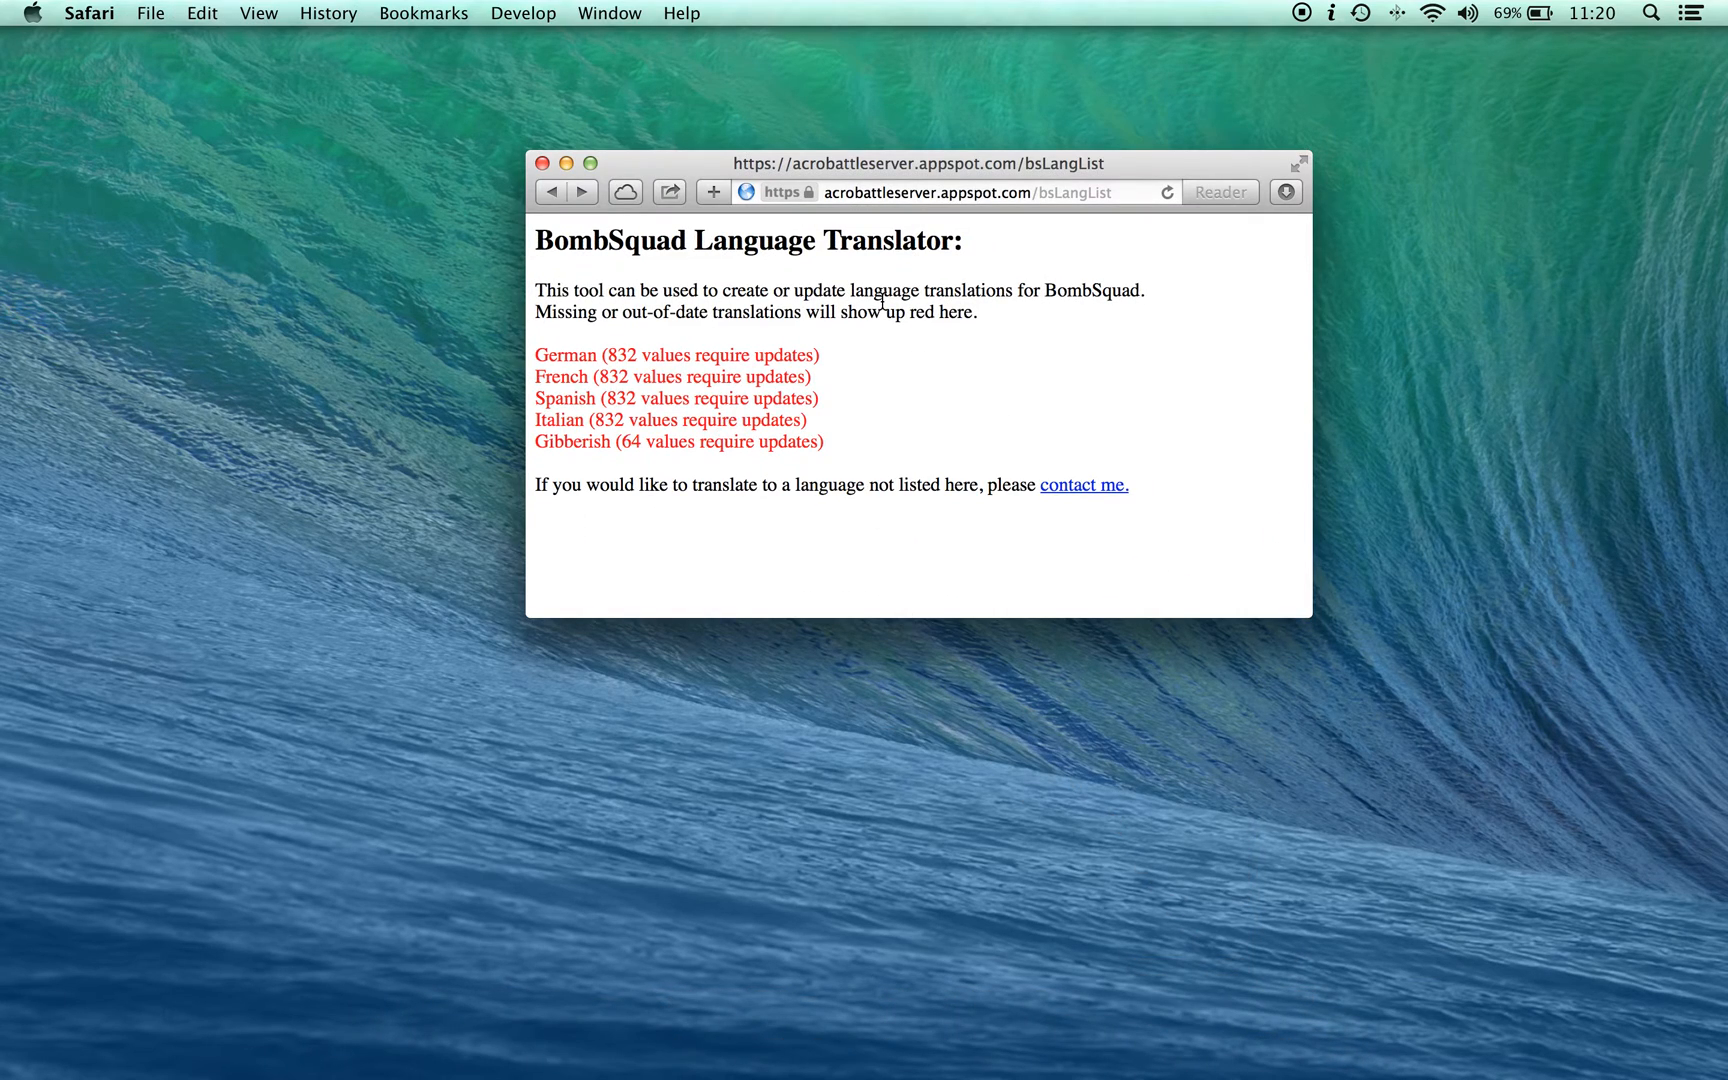
{"action": "left_click_drag", "start_coordinate": [905, 160], "coordinate": [838, 225]}
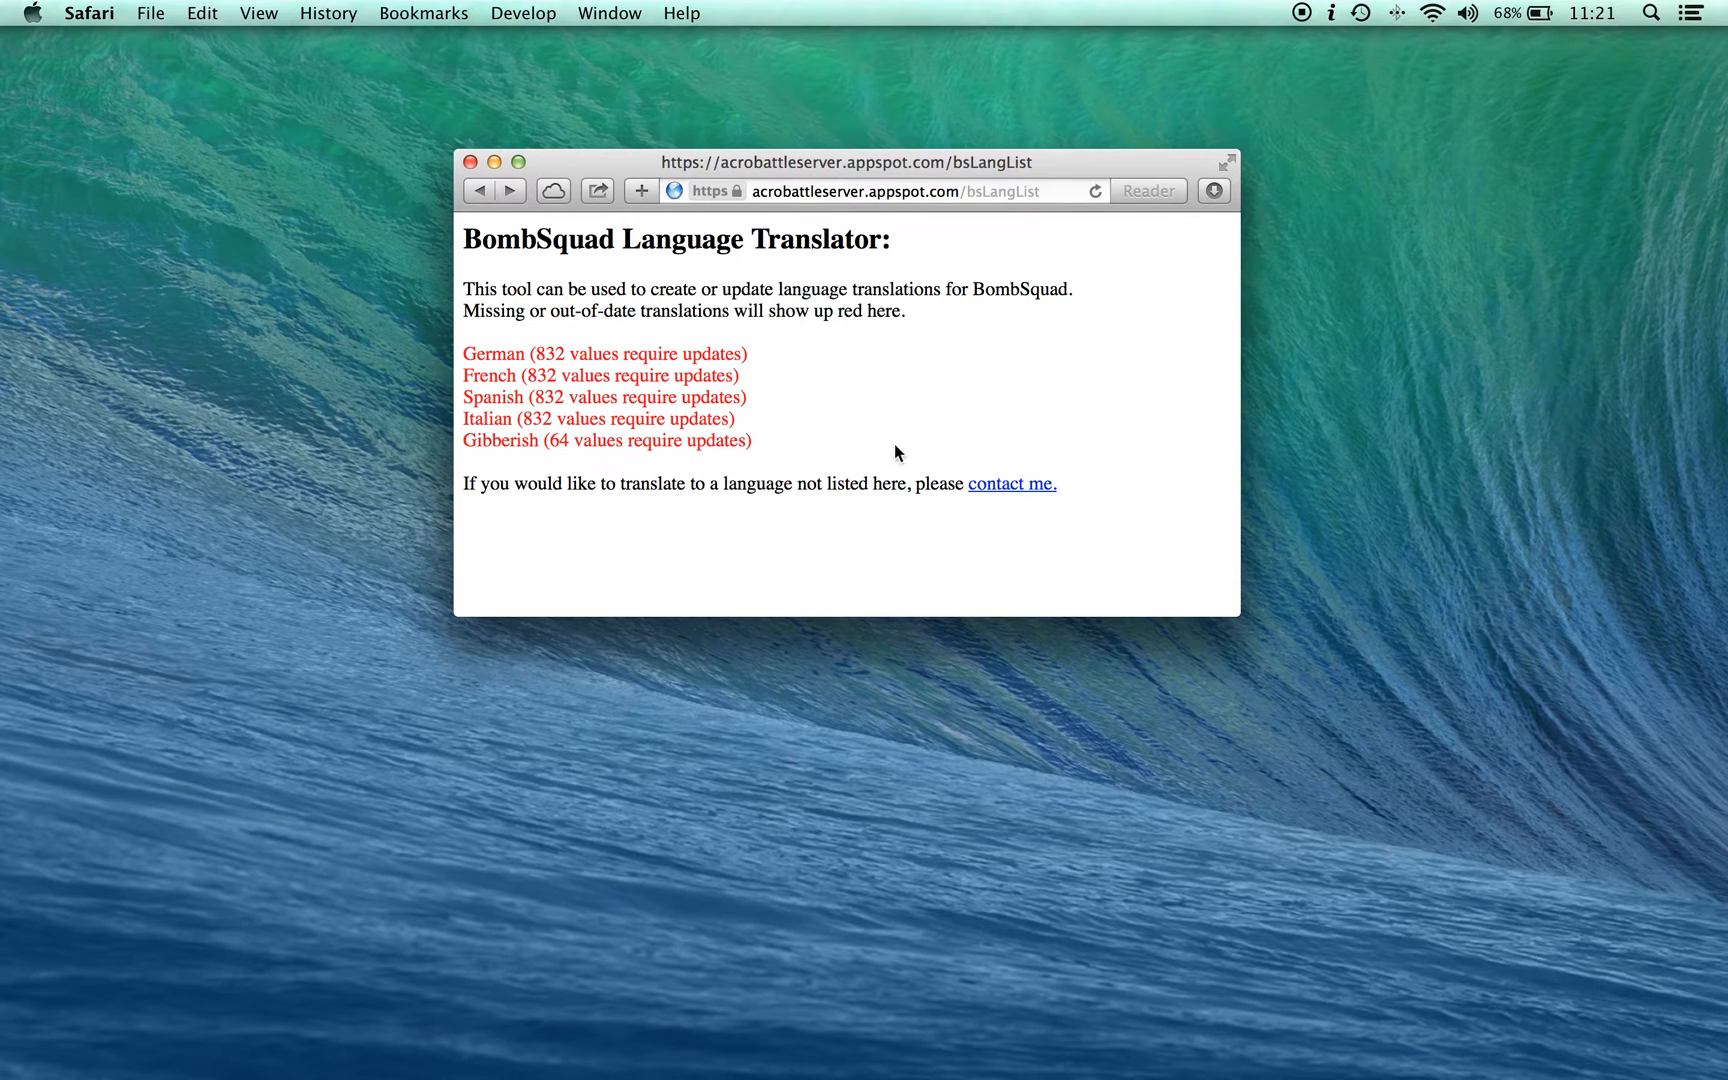
{"action": "left_click_drag", "start_coordinate": [1238, 617], "coordinate": [1225, 778]}
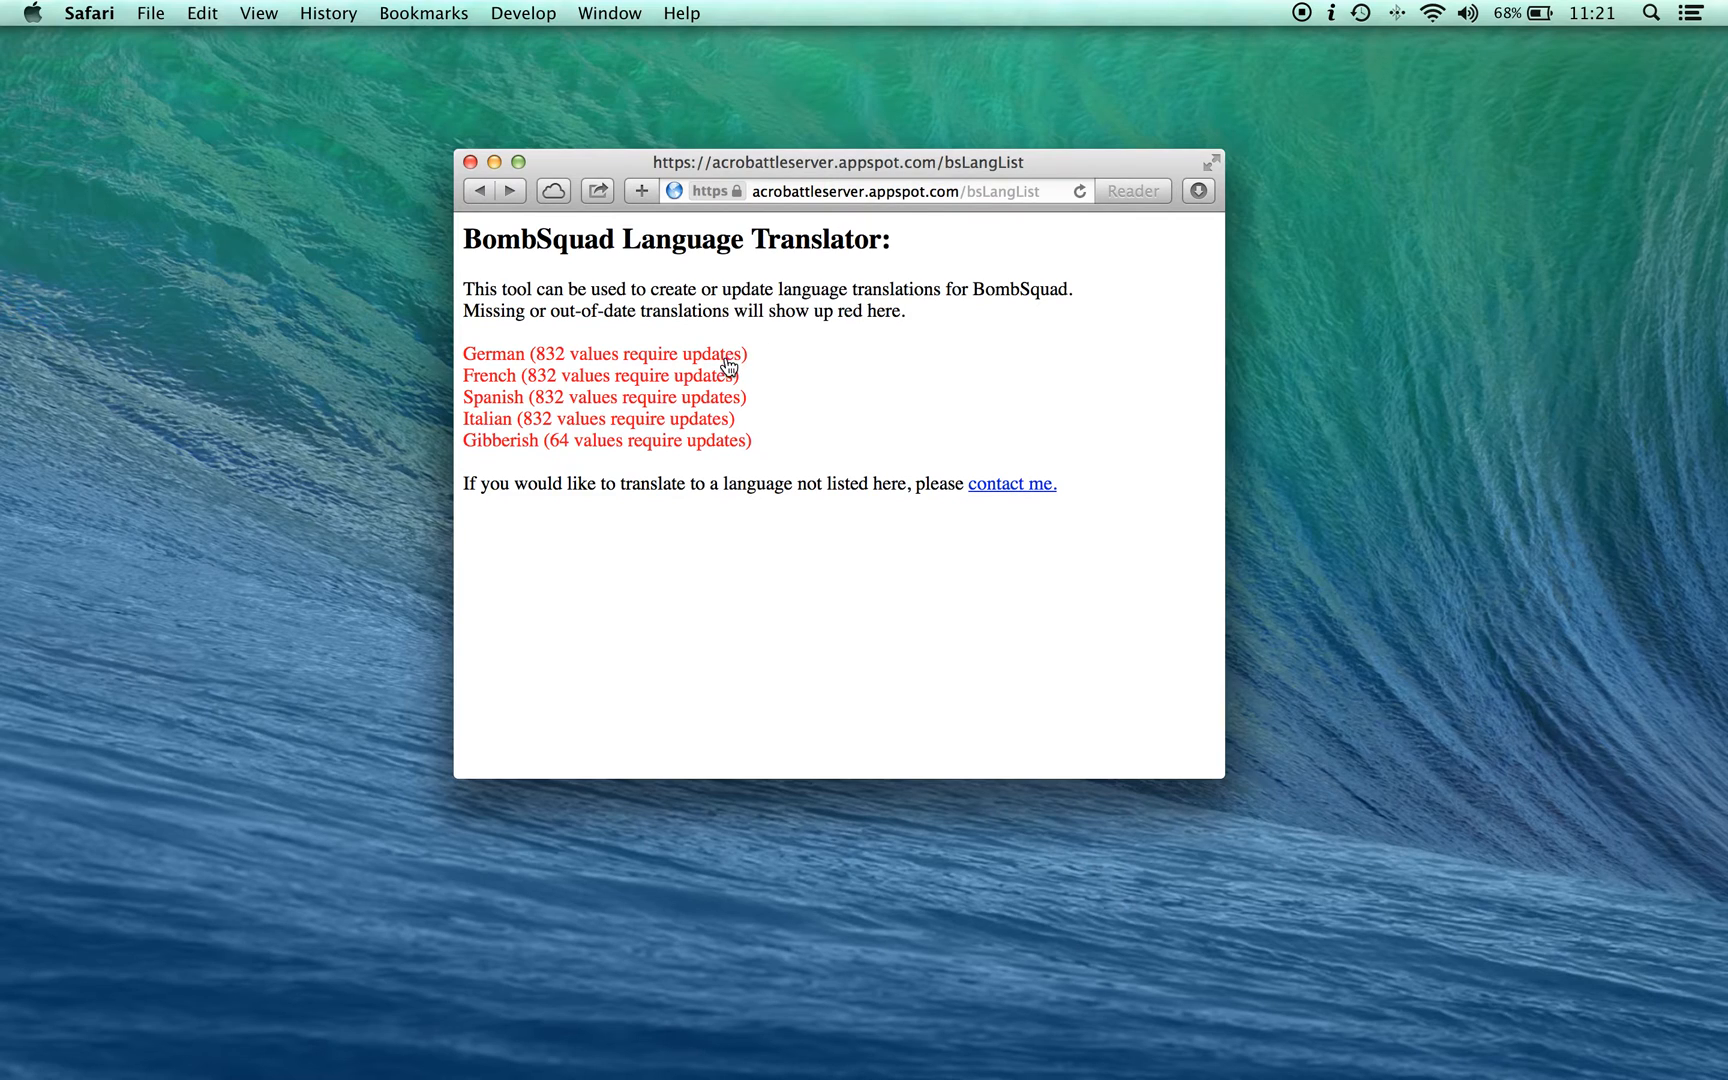
{"action": "left_click", "coordinate": [510, 440]}
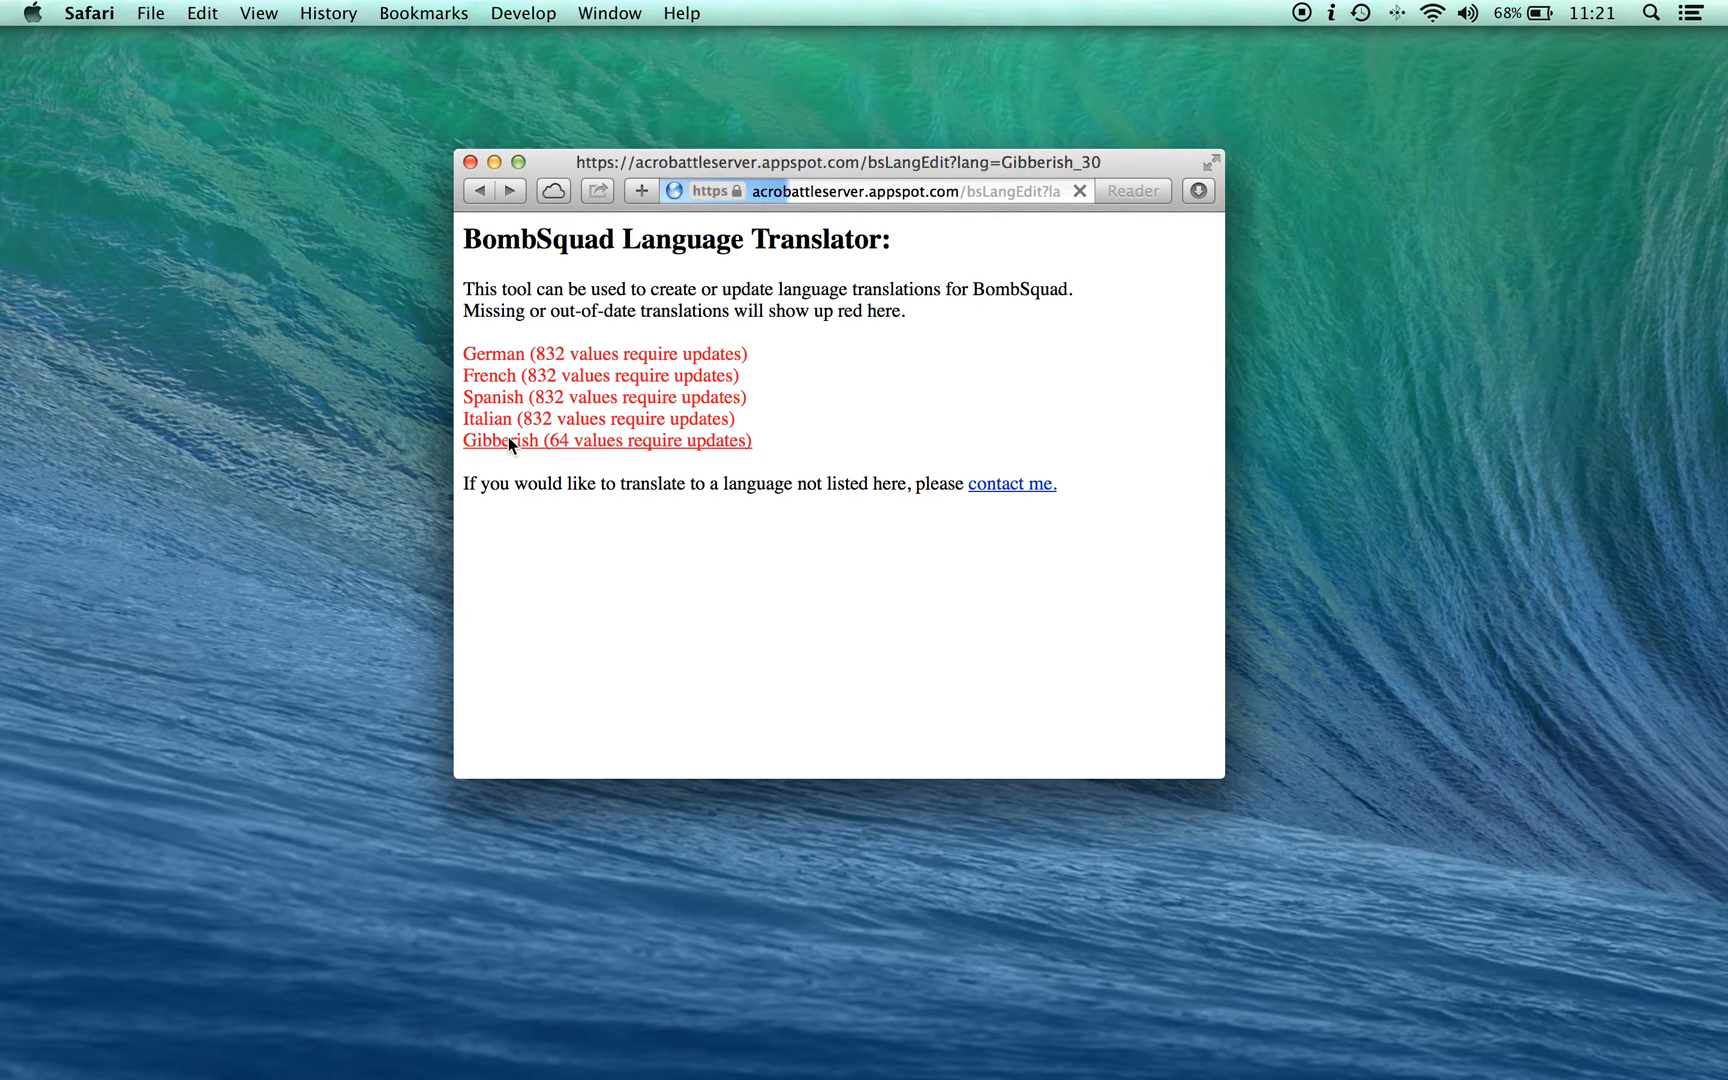
{"action": "left_click_drag", "start_coordinate": [1219, 767], "coordinate": [1560, 910]}
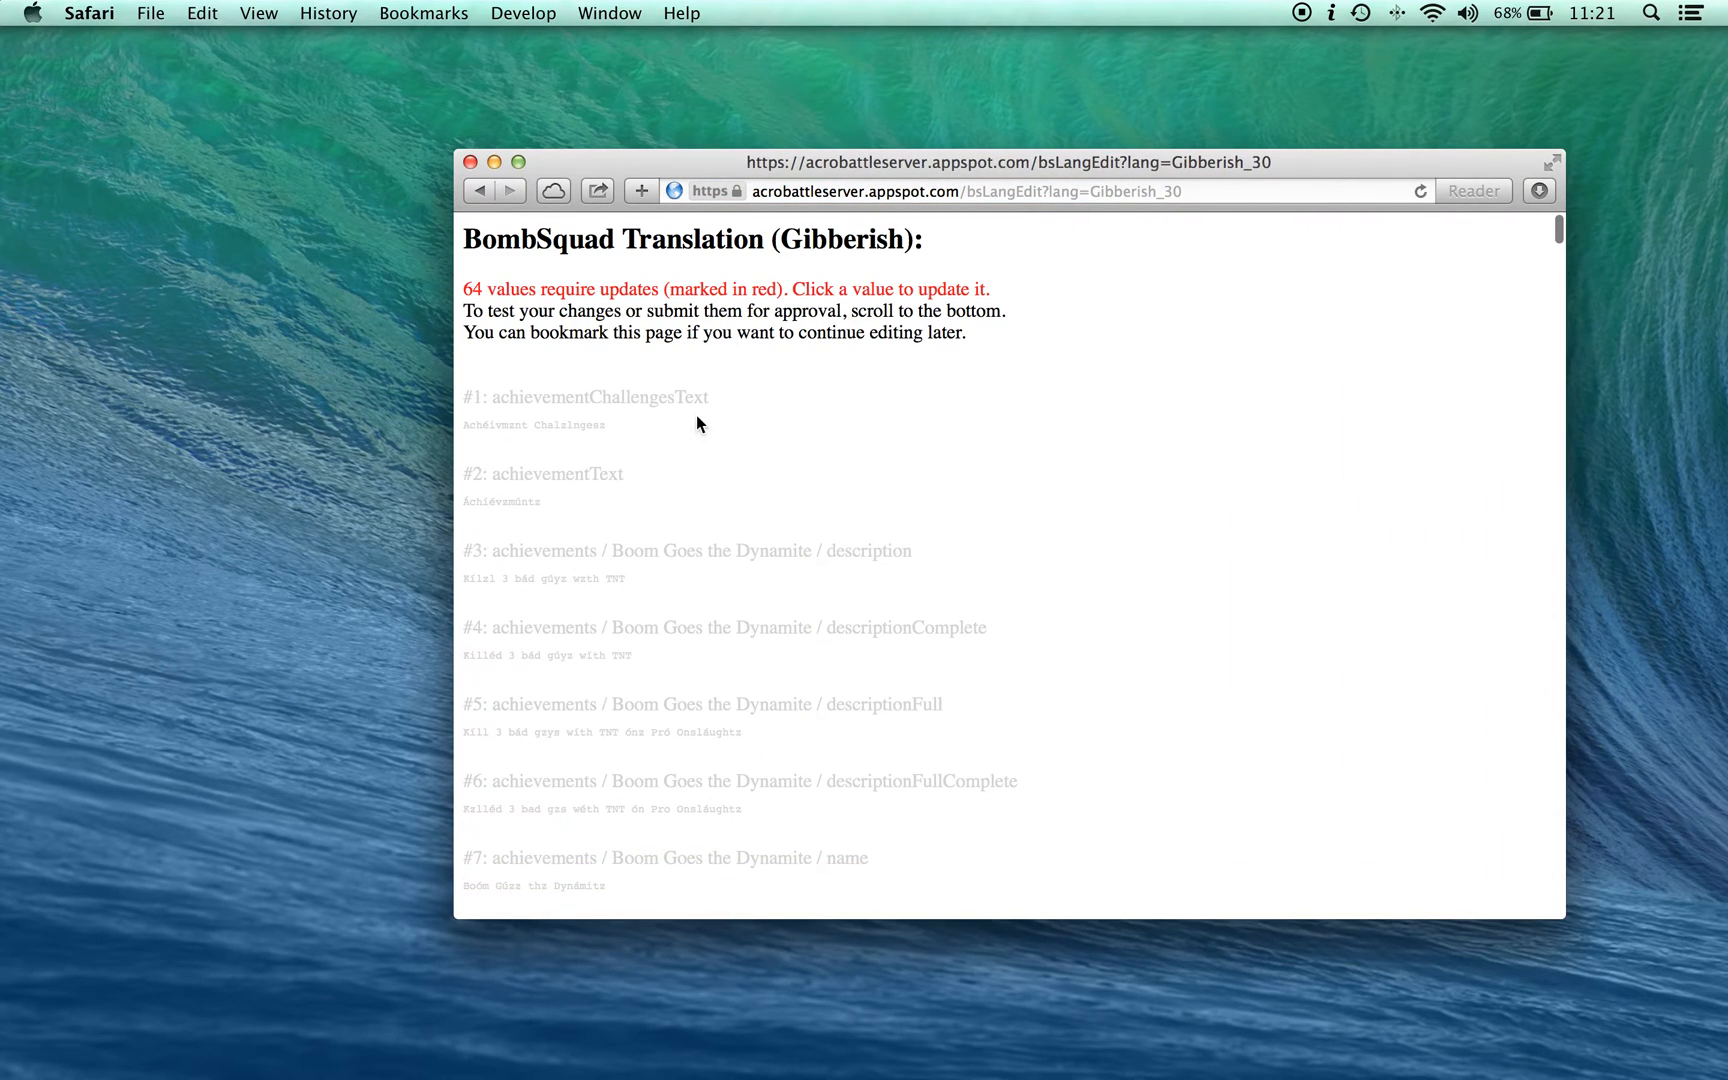
Step: Open the outdated entry #20, achievements / Gold Miner / descriptionFull, from the Gibberish translation list
{"action": "scroll", "coordinate": [799, 711], "scroll_direction": "down", "scroll_amount": 10}
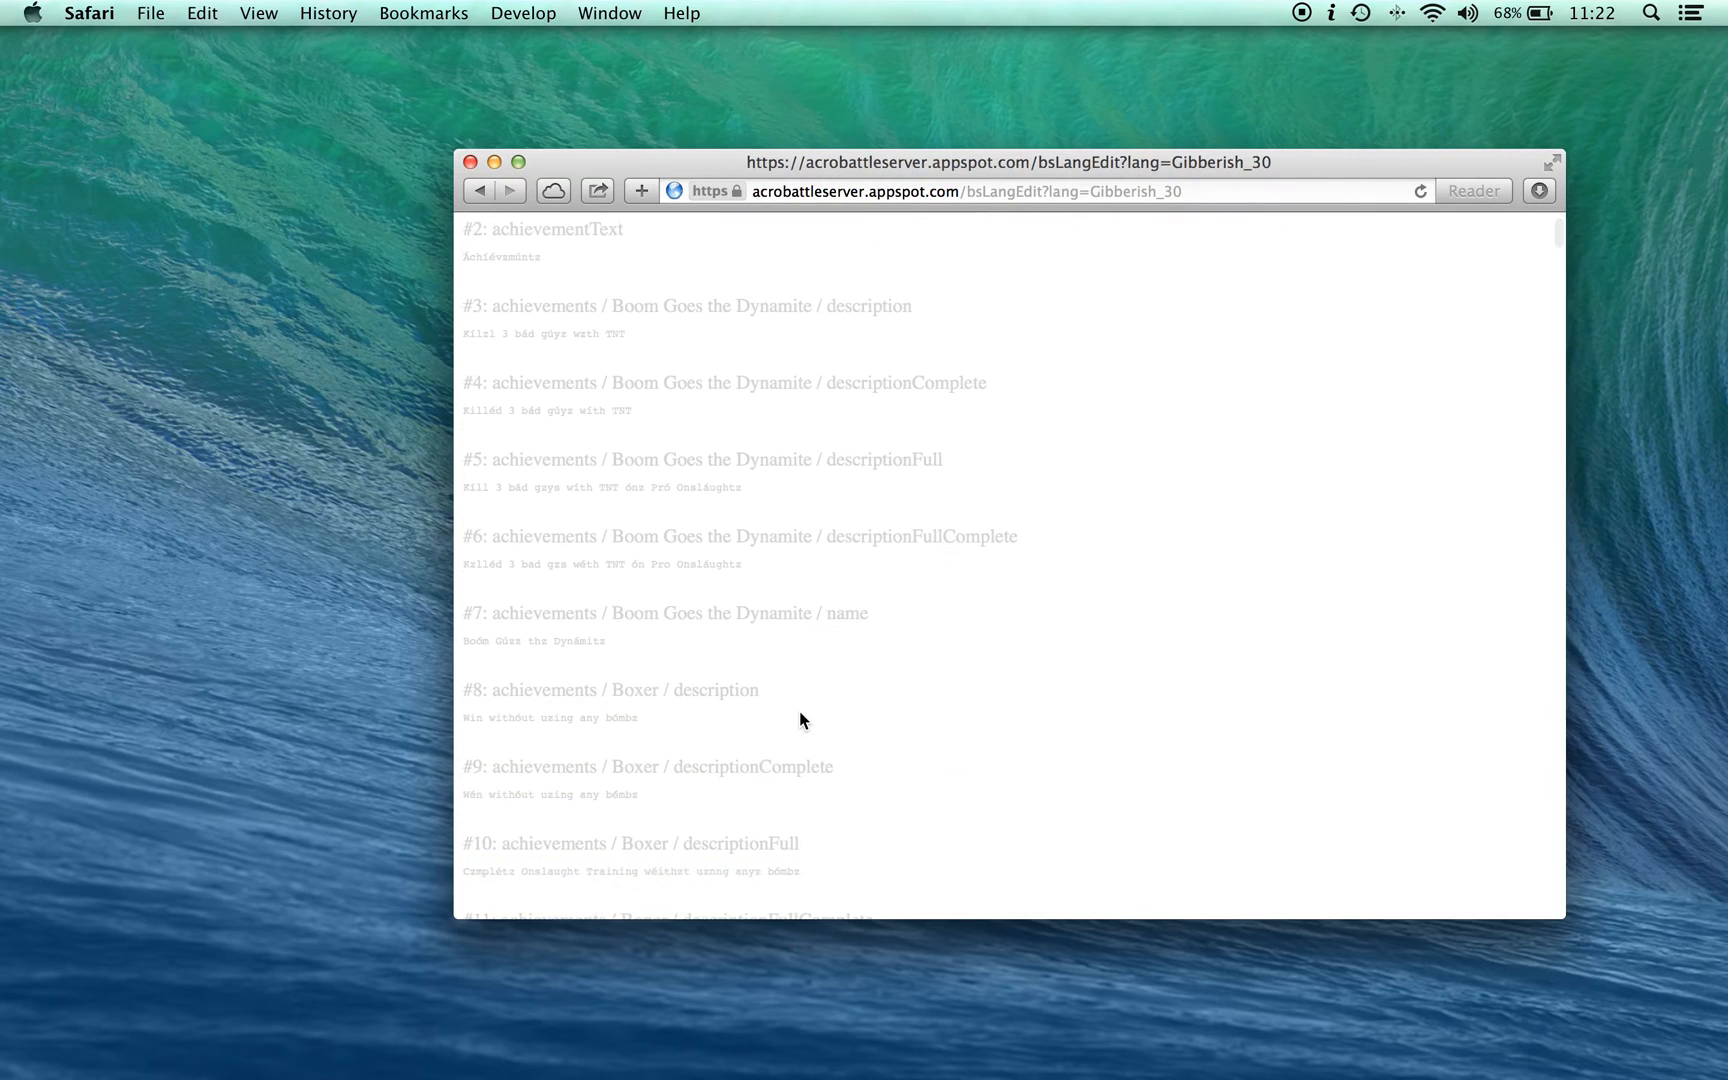
{"action": "scroll", "coordinate": [799, 713], "scroll_direction": "up", "scroll_amount": 10}
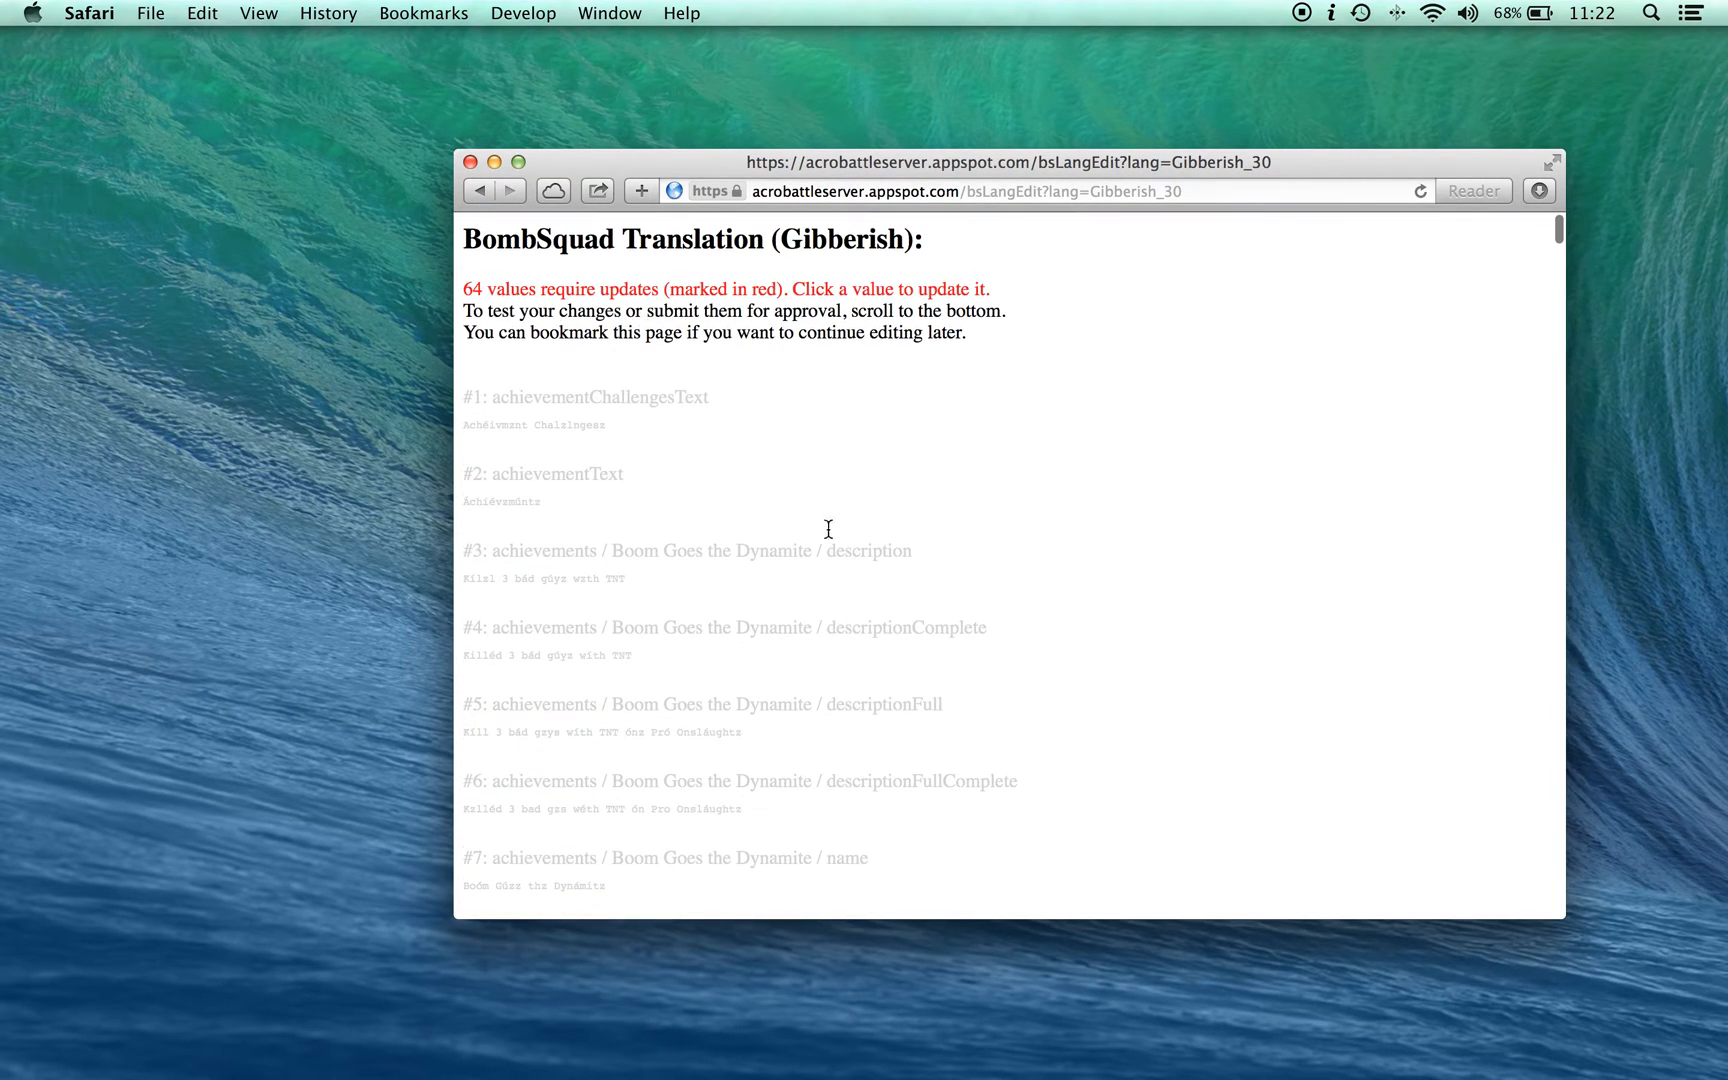
{"action": "scroll", "coordinate": [787, 657], "scroll_direction": "down", "scroll_amount": 2}
{"action": "scroll", "coordinate": [787, 662], "scroll_direction": "down", "scroll_amount": 15}
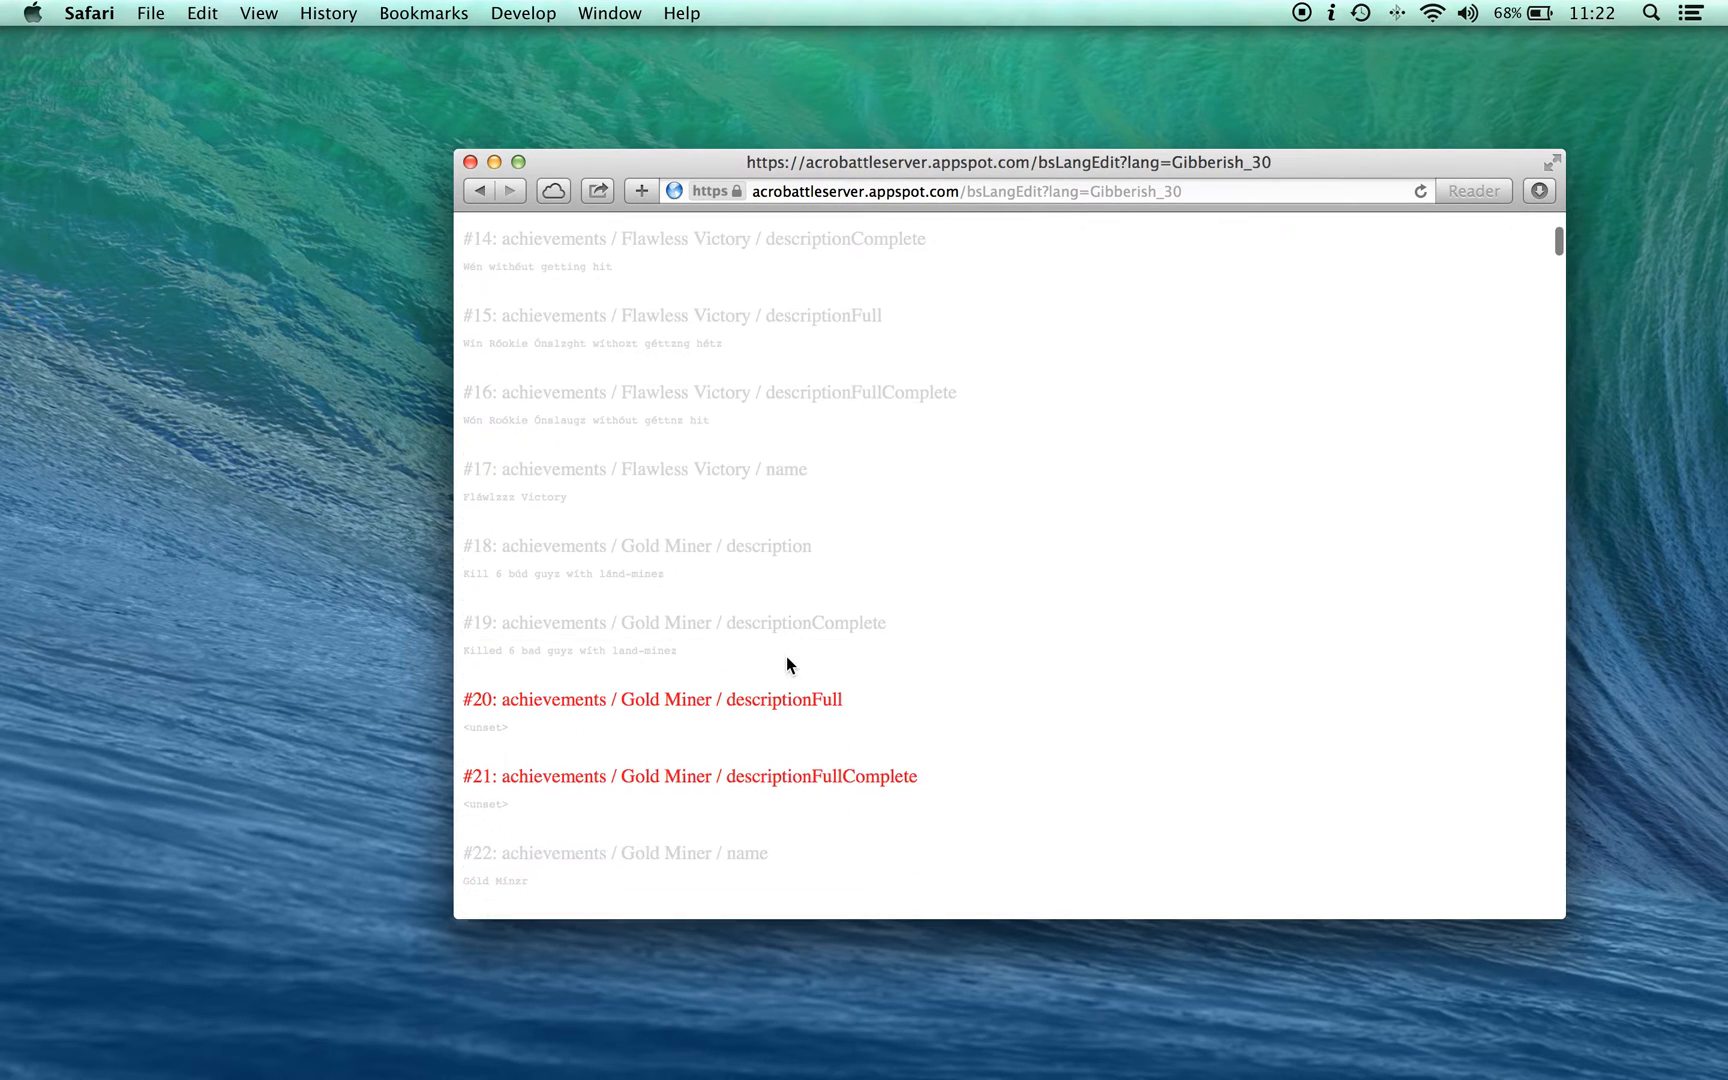
{"action": "scroll", "coordinate": [786, 664], "scroll_direction": "down", "scroll_amount": 2}
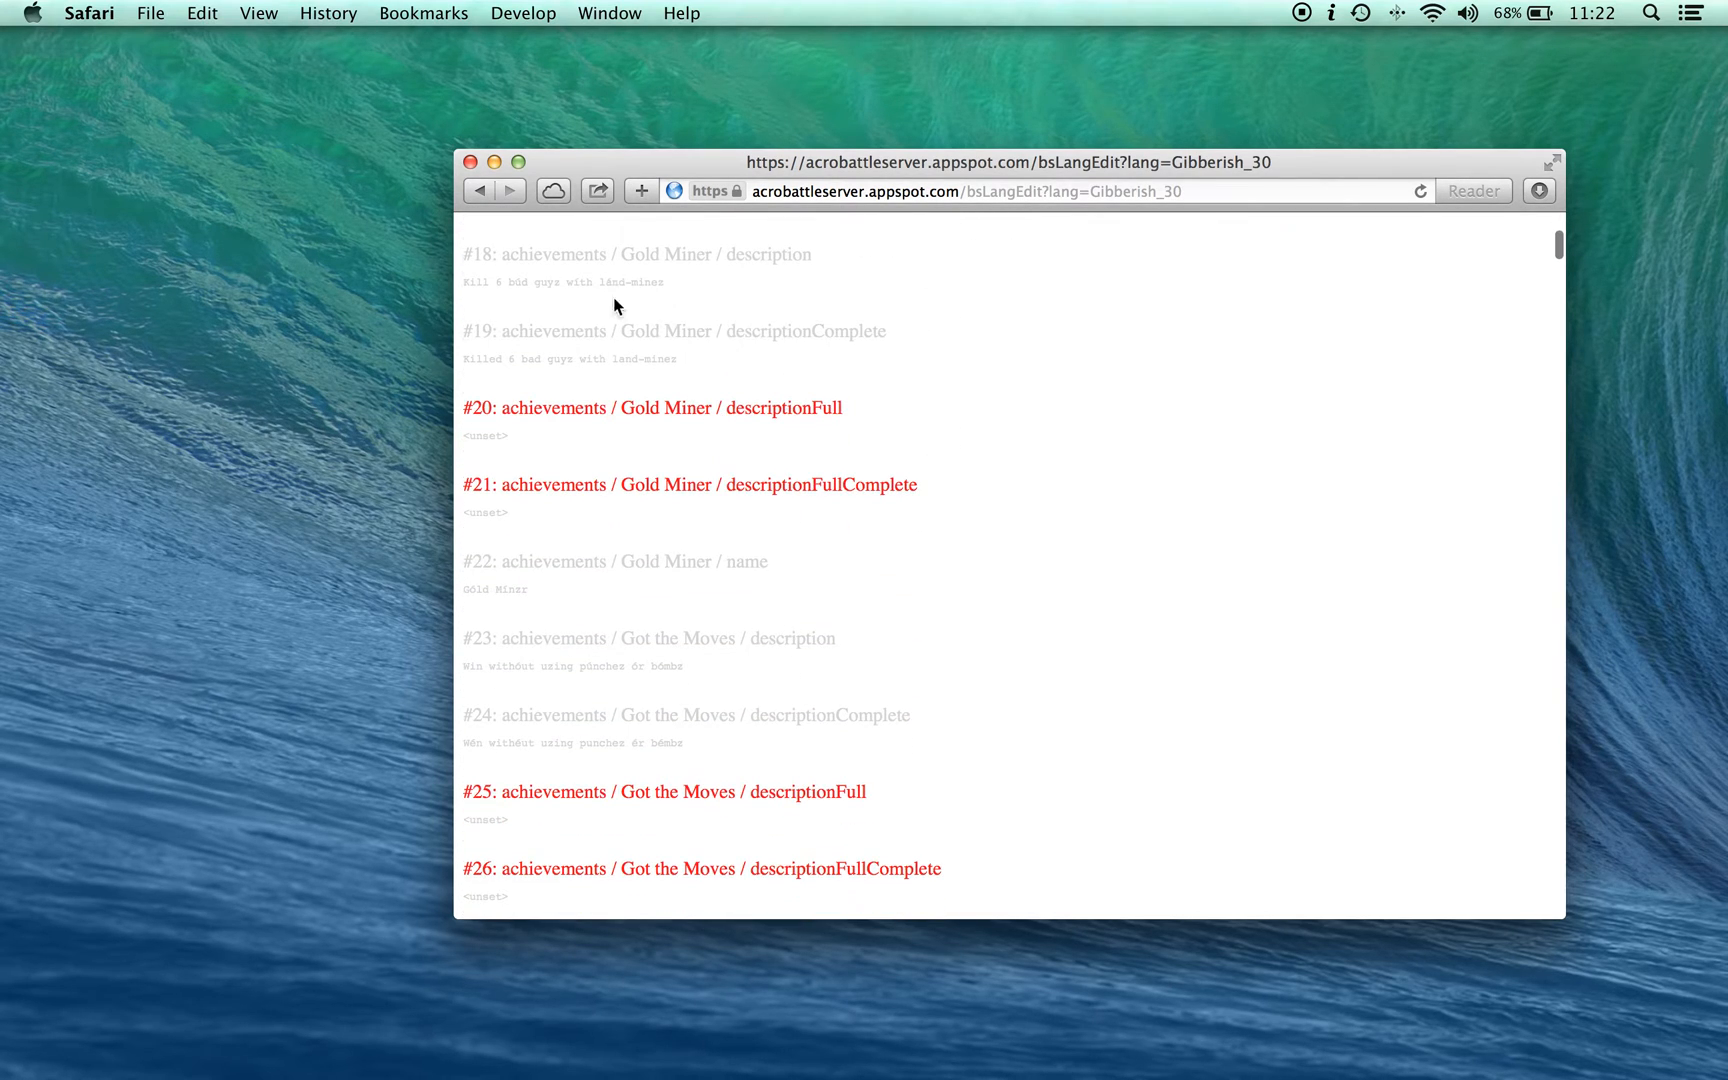
{"action": "left_click", "coordinate": [581, 412]}
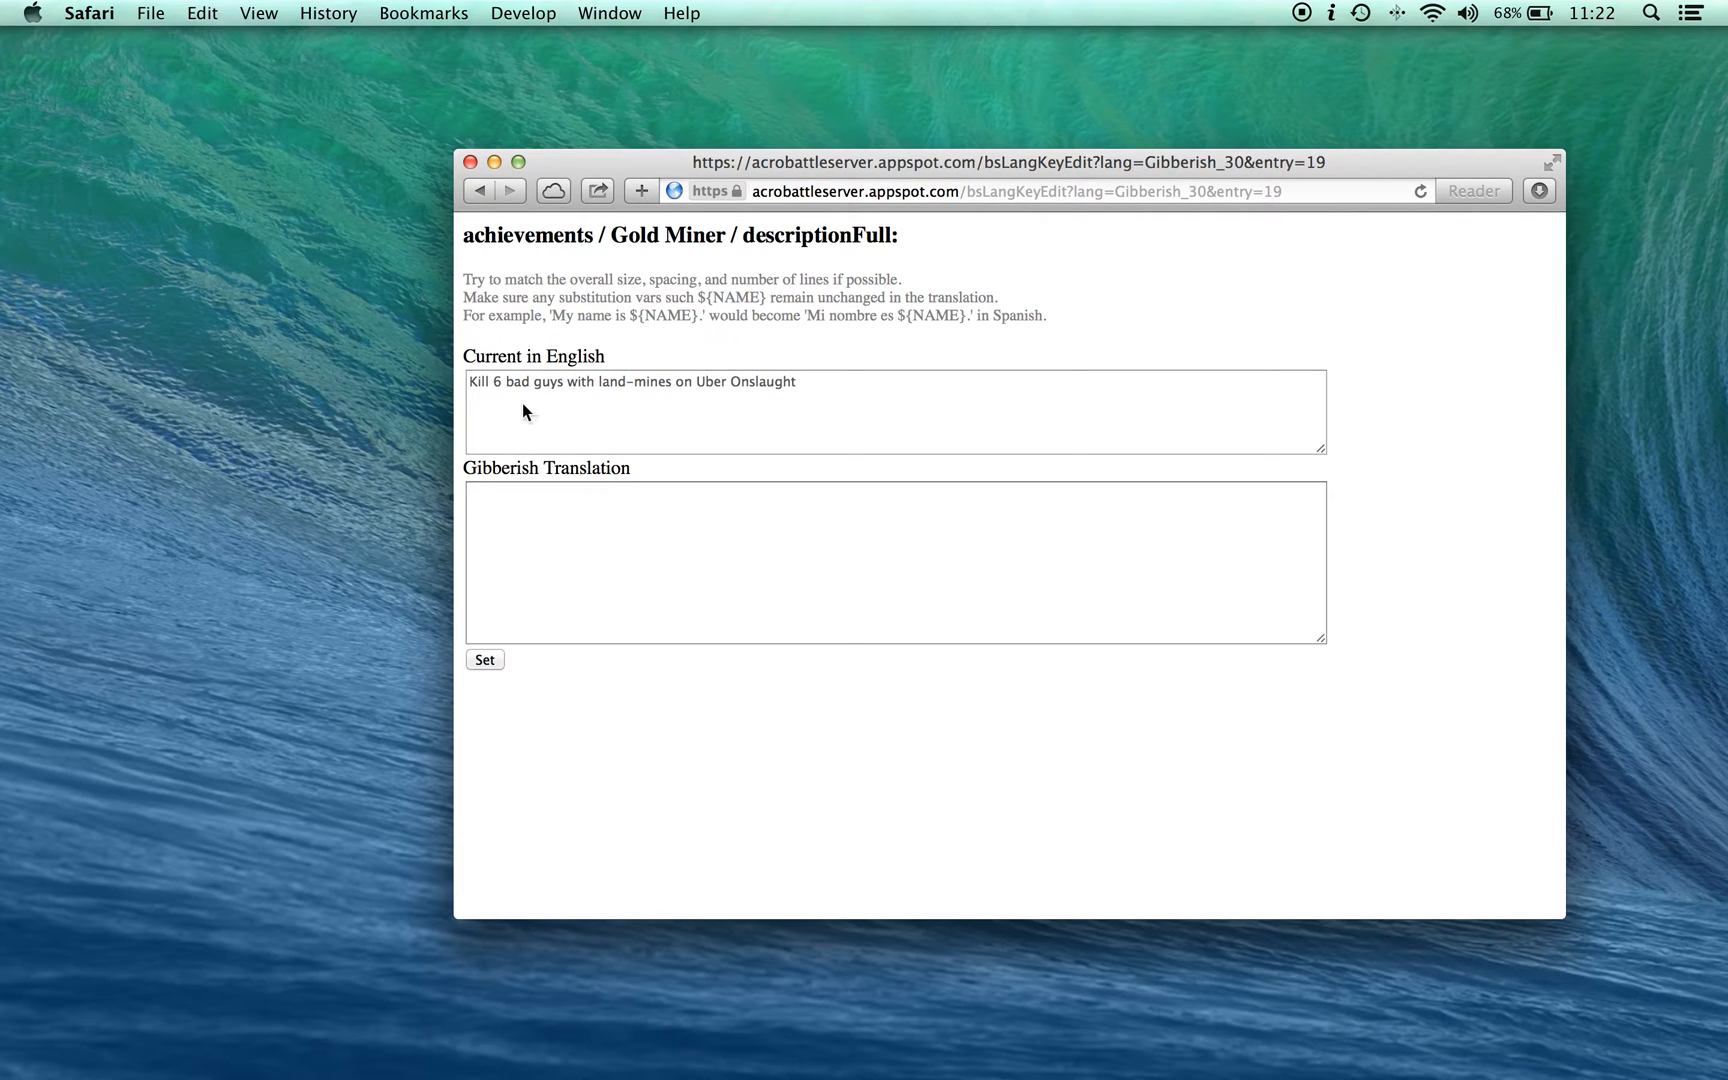
Step: Enter "Kzll 6 blzn gzz wthz landz mindze on Uberesfz Onslaghsdf" as the Gibberish translation of the Gold Miner descriptionFull text and save it
{"action": "left_click_drag", "start_coordinate": [469, 382], "coordinate": [829, 386]}
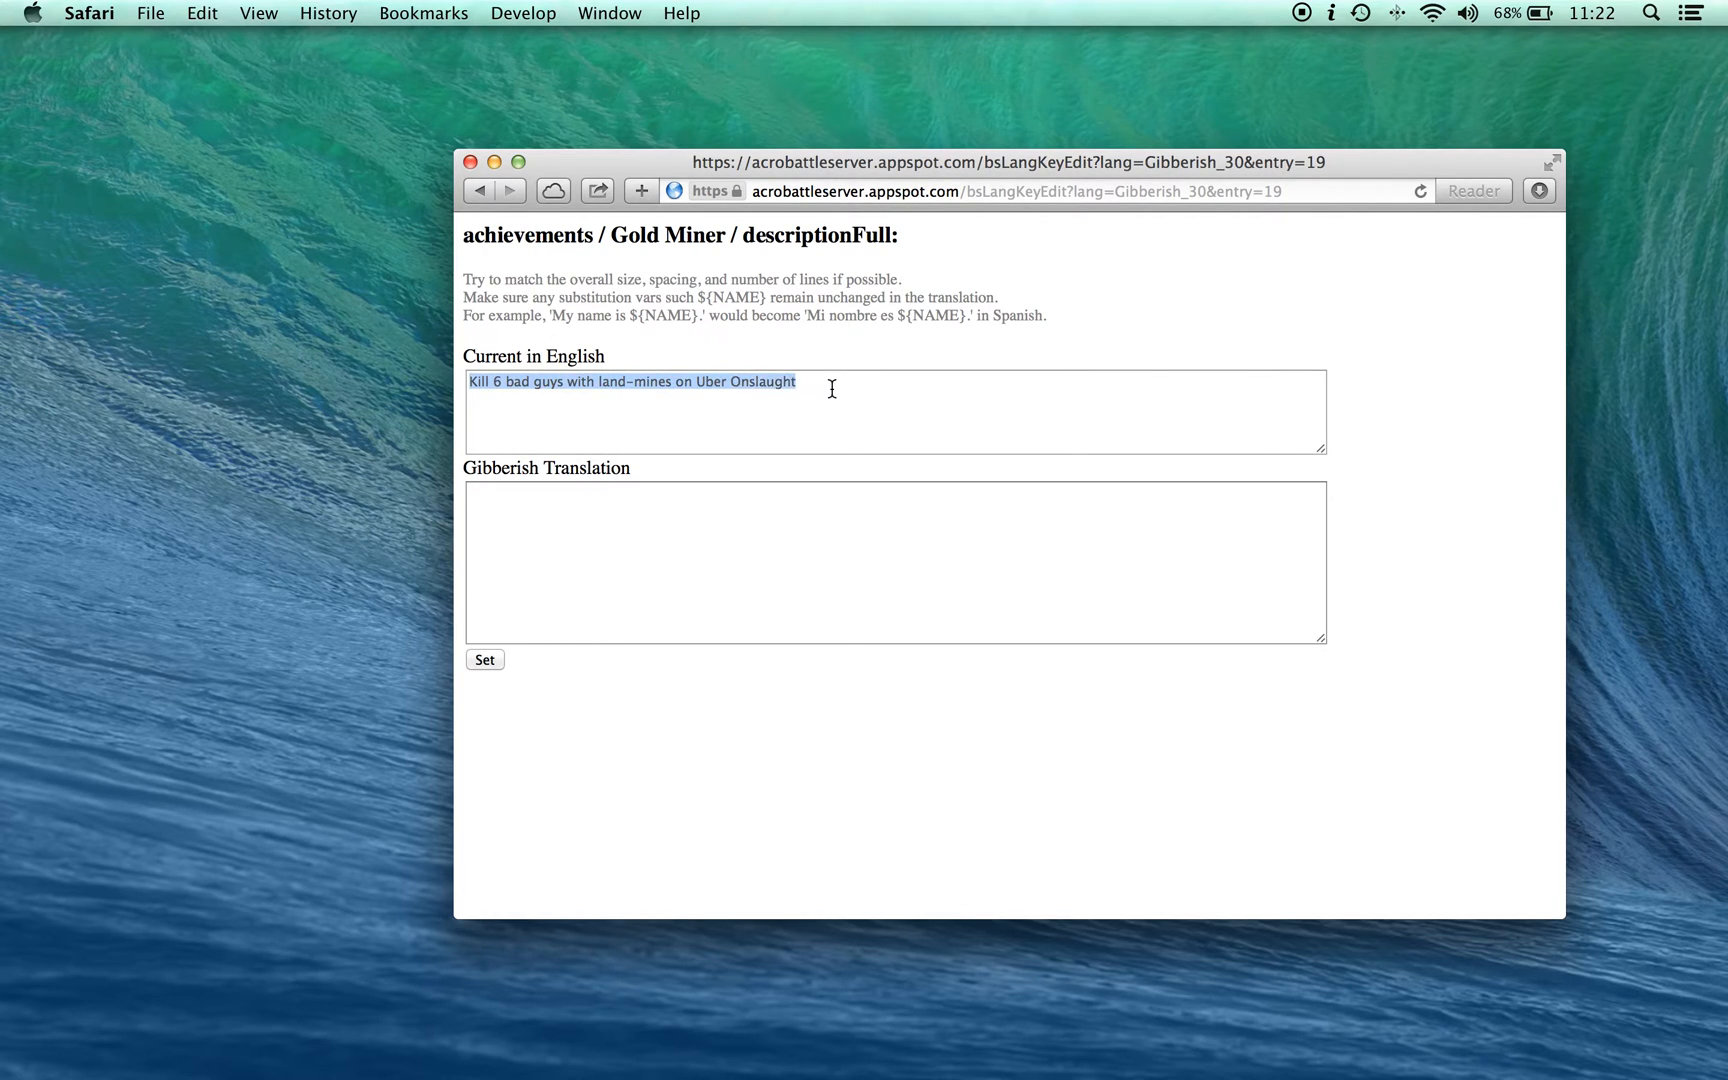
{"action": "left_click", "coordinate": [829, 386]}
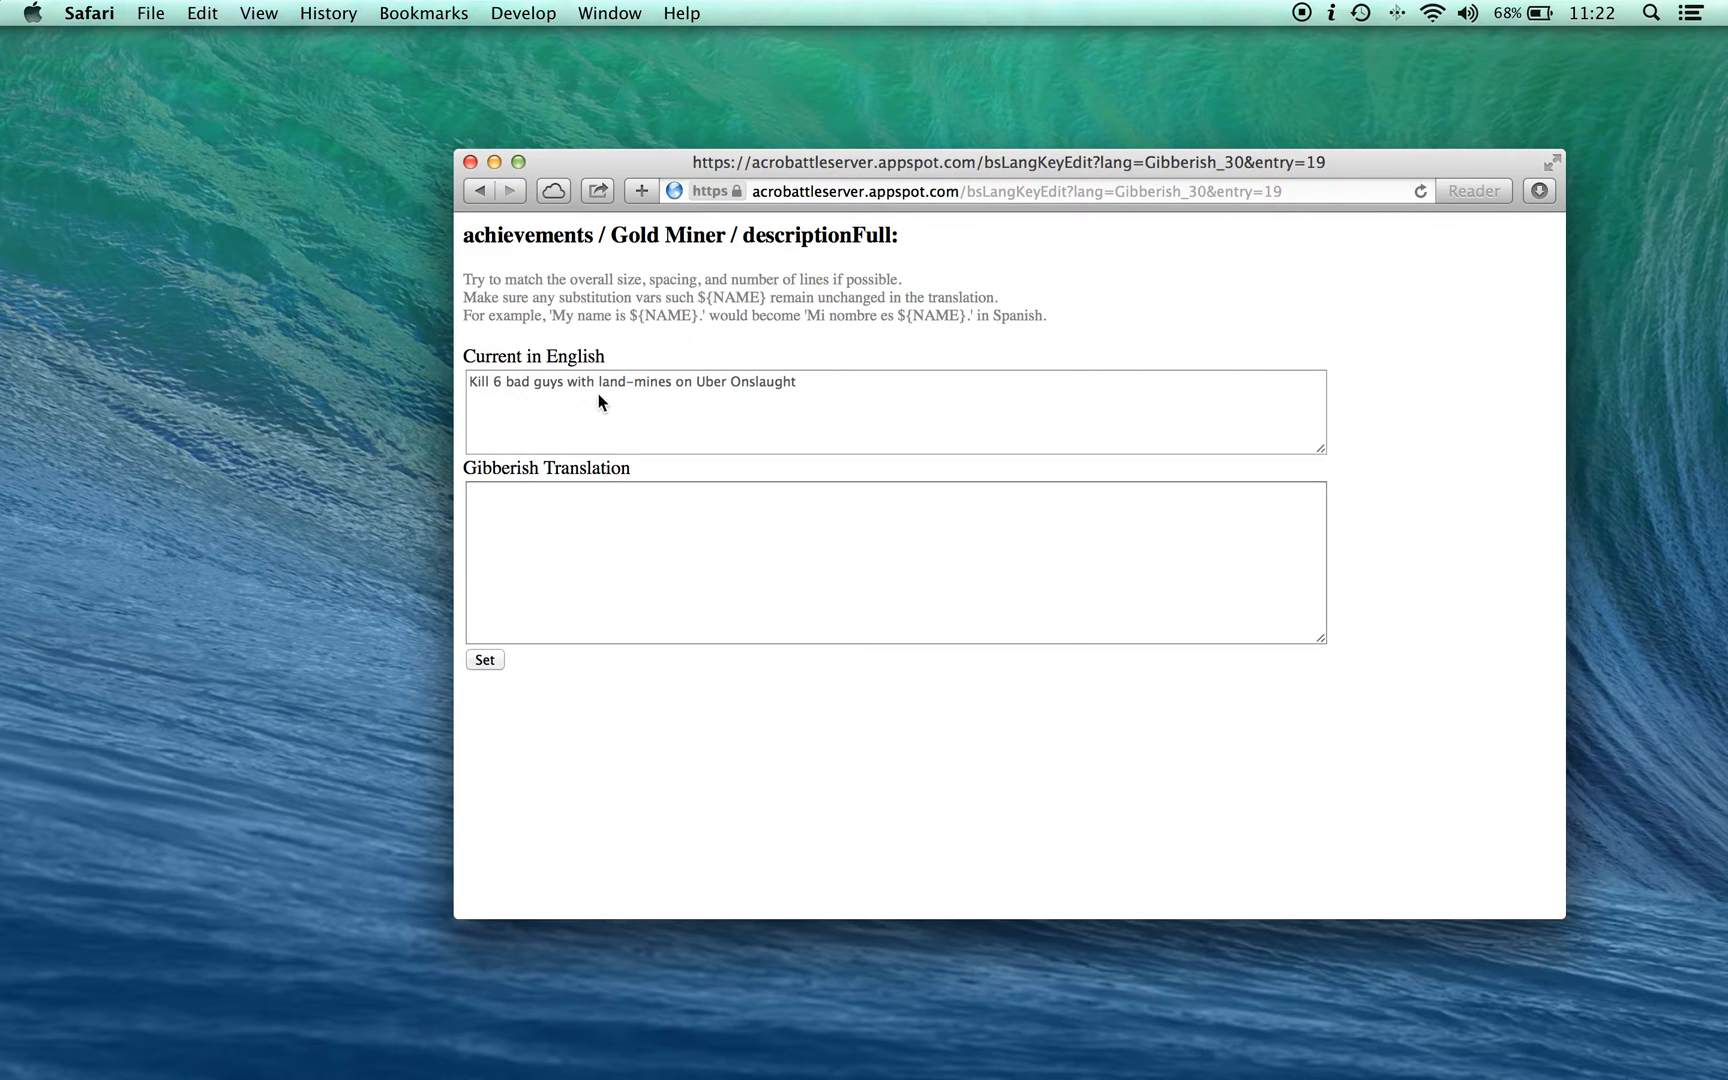
{"action": "left_click", "coordinate": [745, 529]}
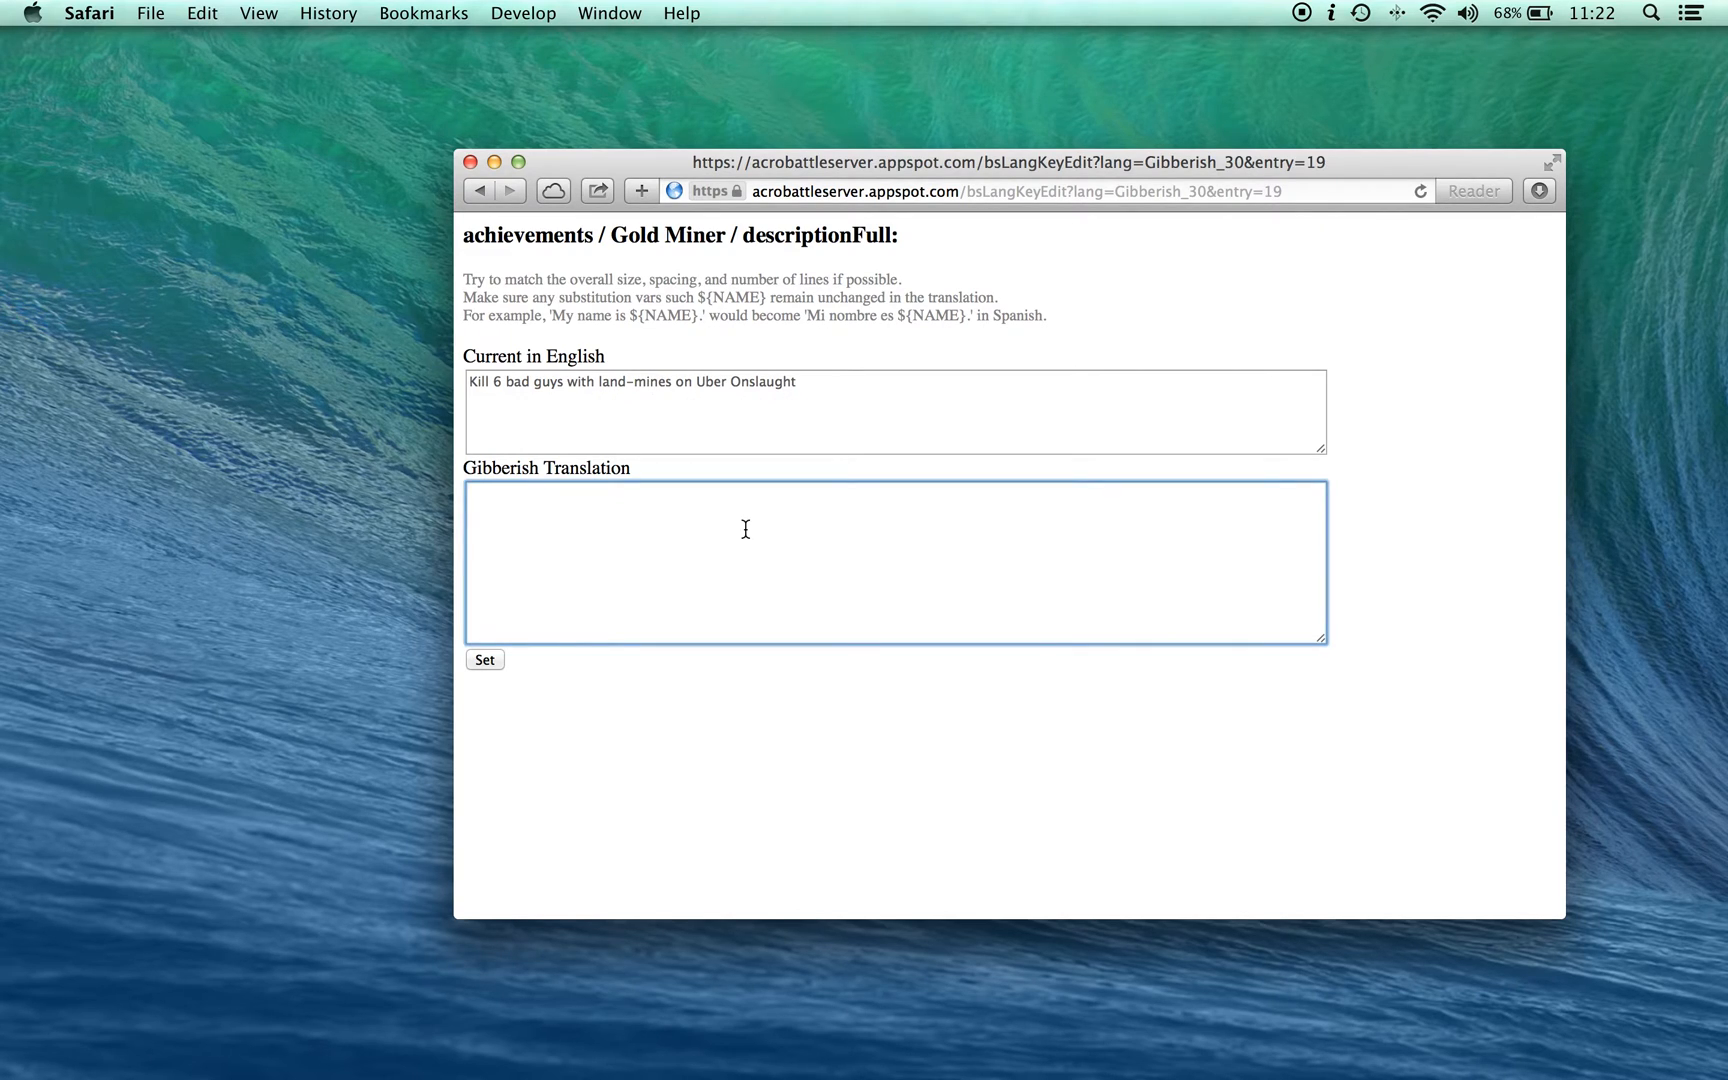
{"action": "type", "text": "Kzll 6 blzn gzz wth"}
{"action": "type", "text": "z landz mindze on Ub"}
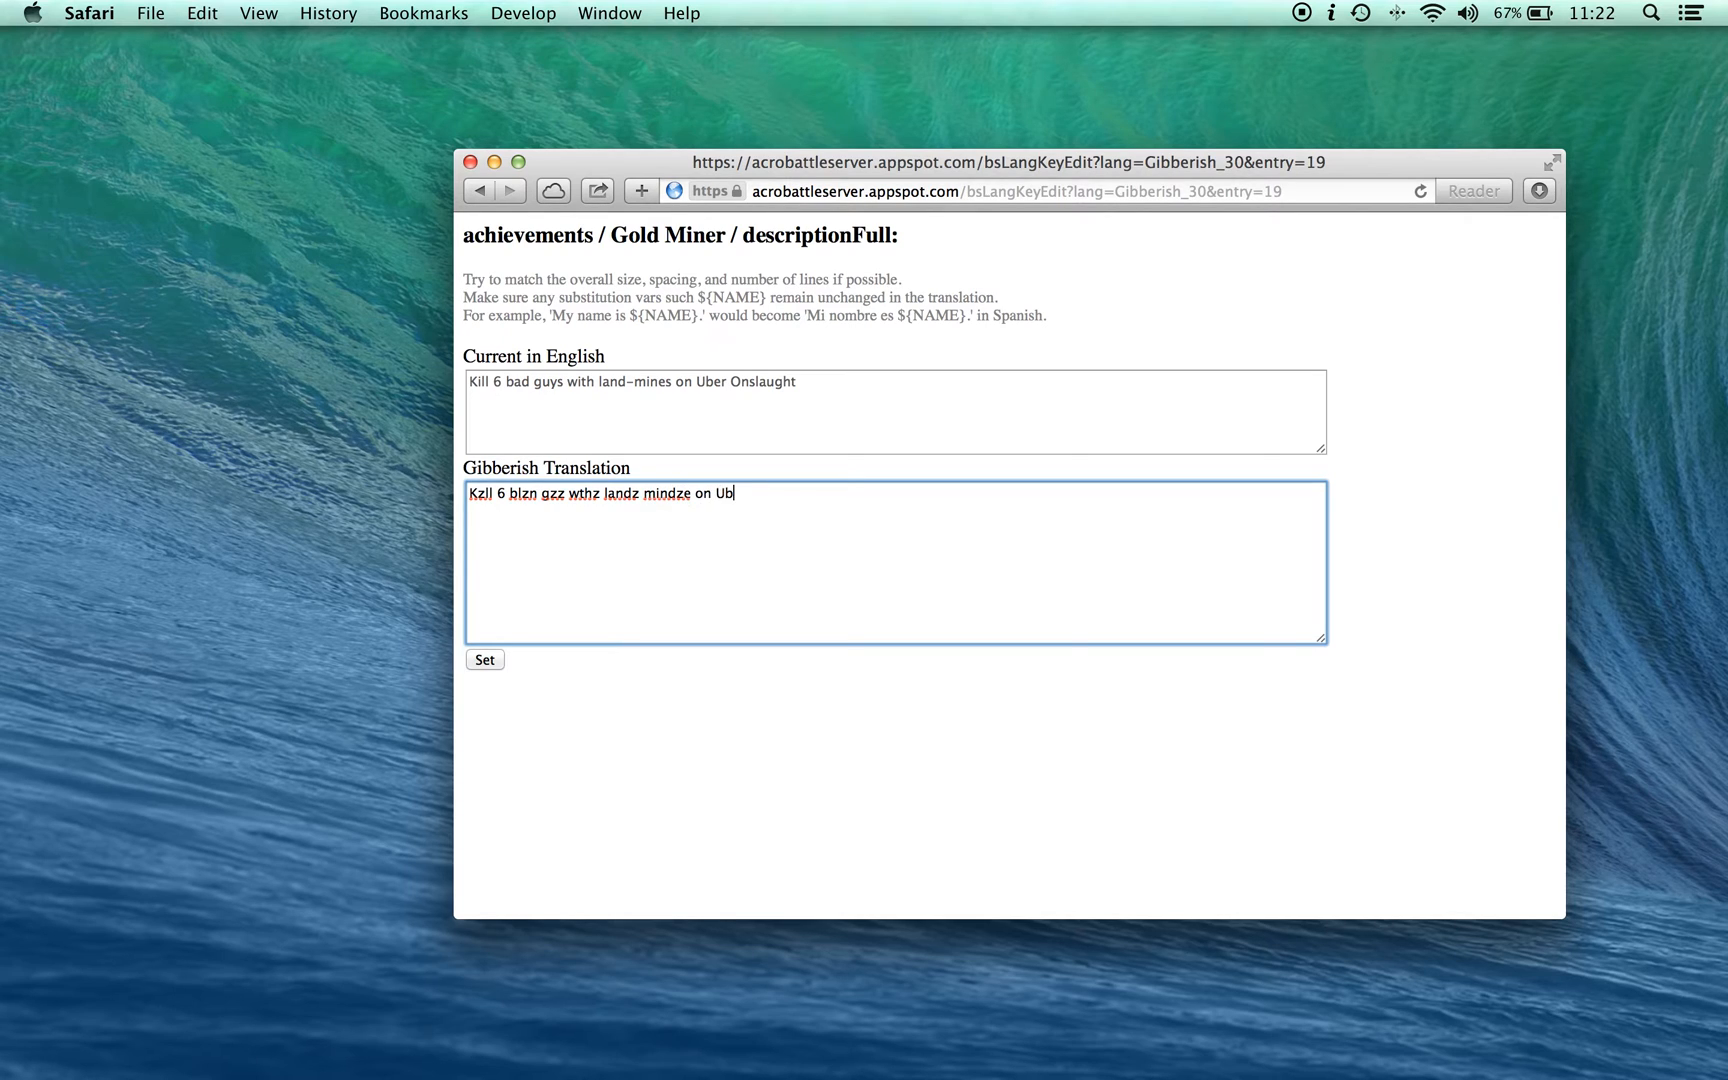
{"action": "type", "text": "eresfz Onslaghsdf"}
{"action": "left_click", "coordinate": [481, 660]}
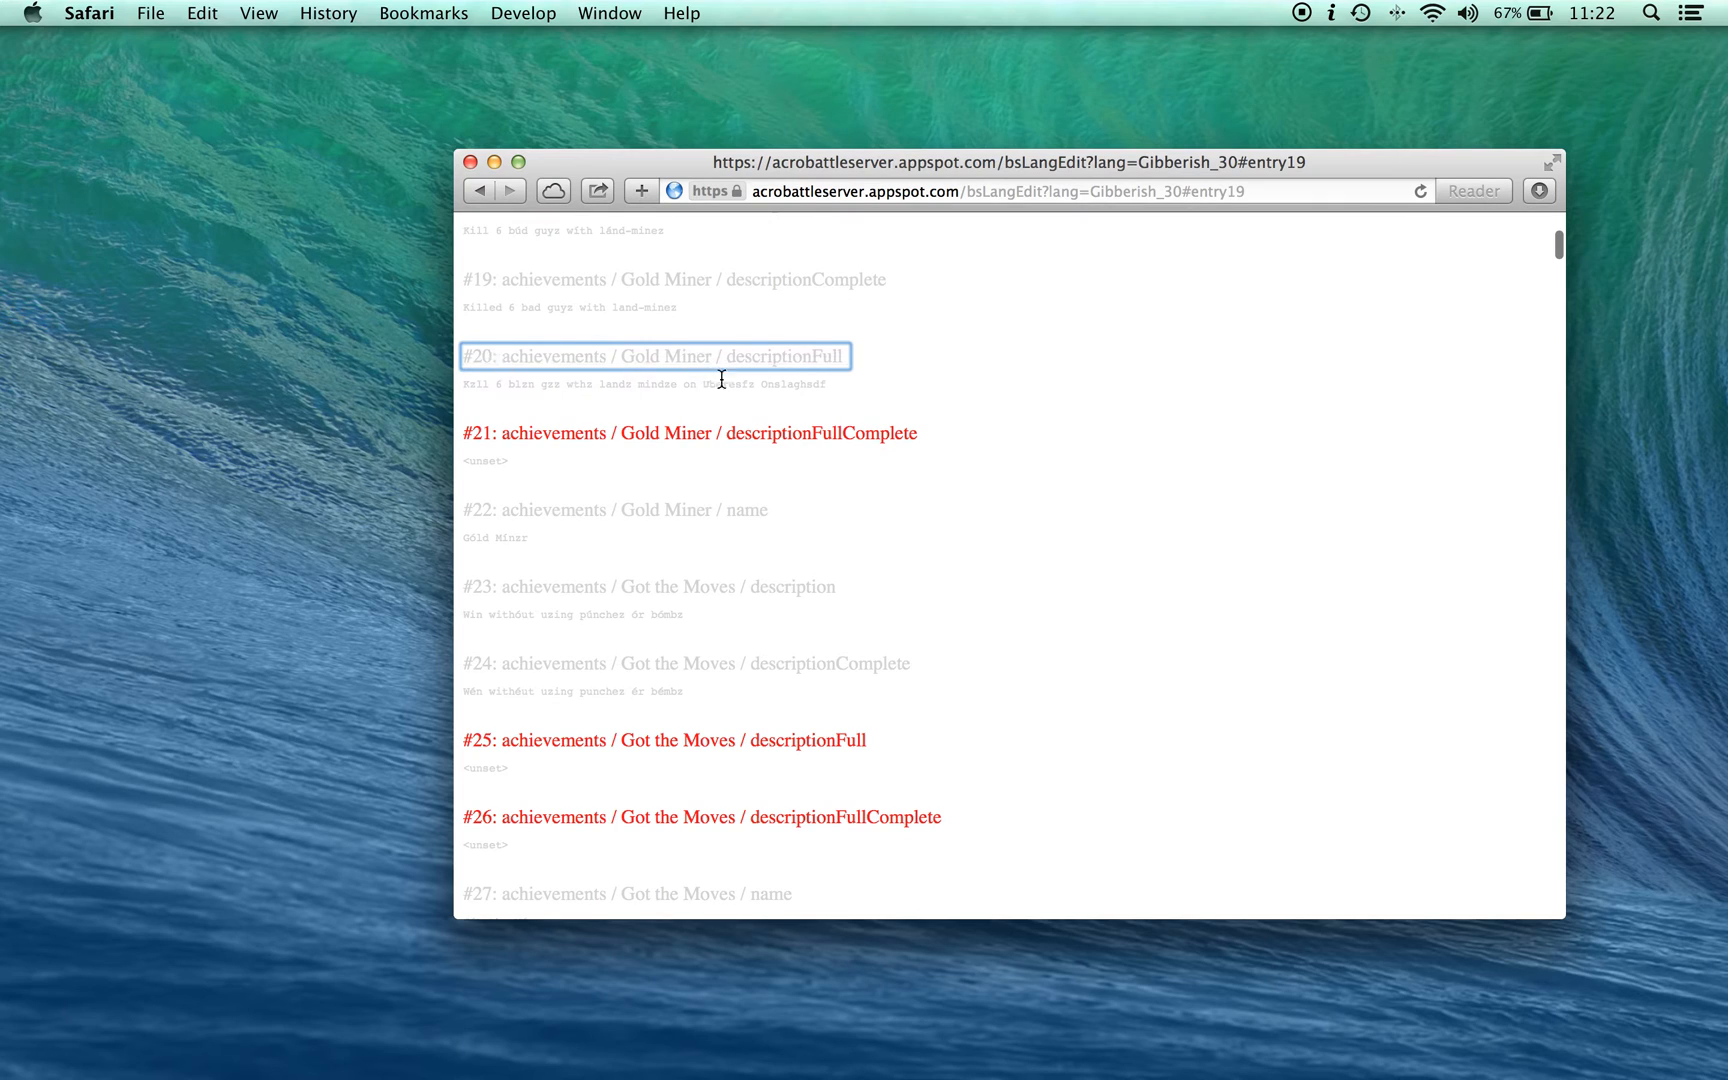
Step: Review the updated Gold Miner entry and the neighbouring entries that are still marked in red
{"action": "scroll", "coordinate": [760, 382], "scroll_direction": "down", "scroll_amount": 2}
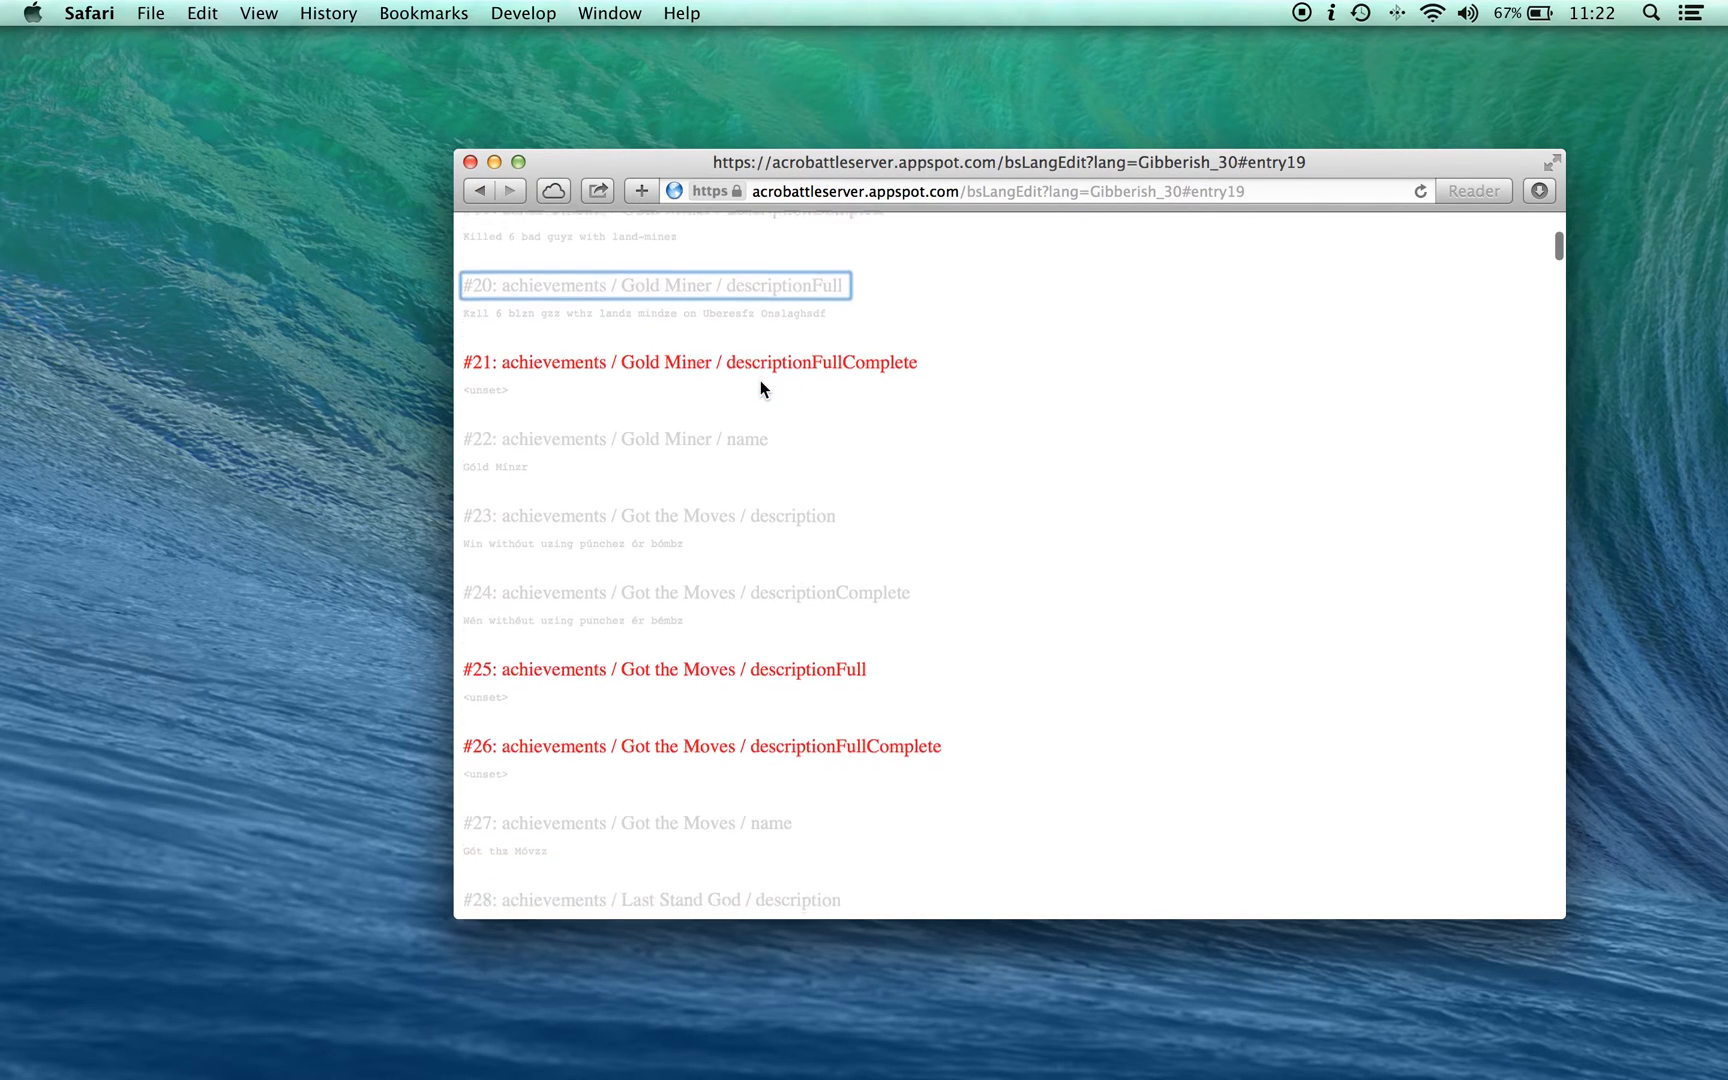
{"action": "scroll", "coordinate": [760, 379], "scroll_direction": "up", "scroll_amount": 3}
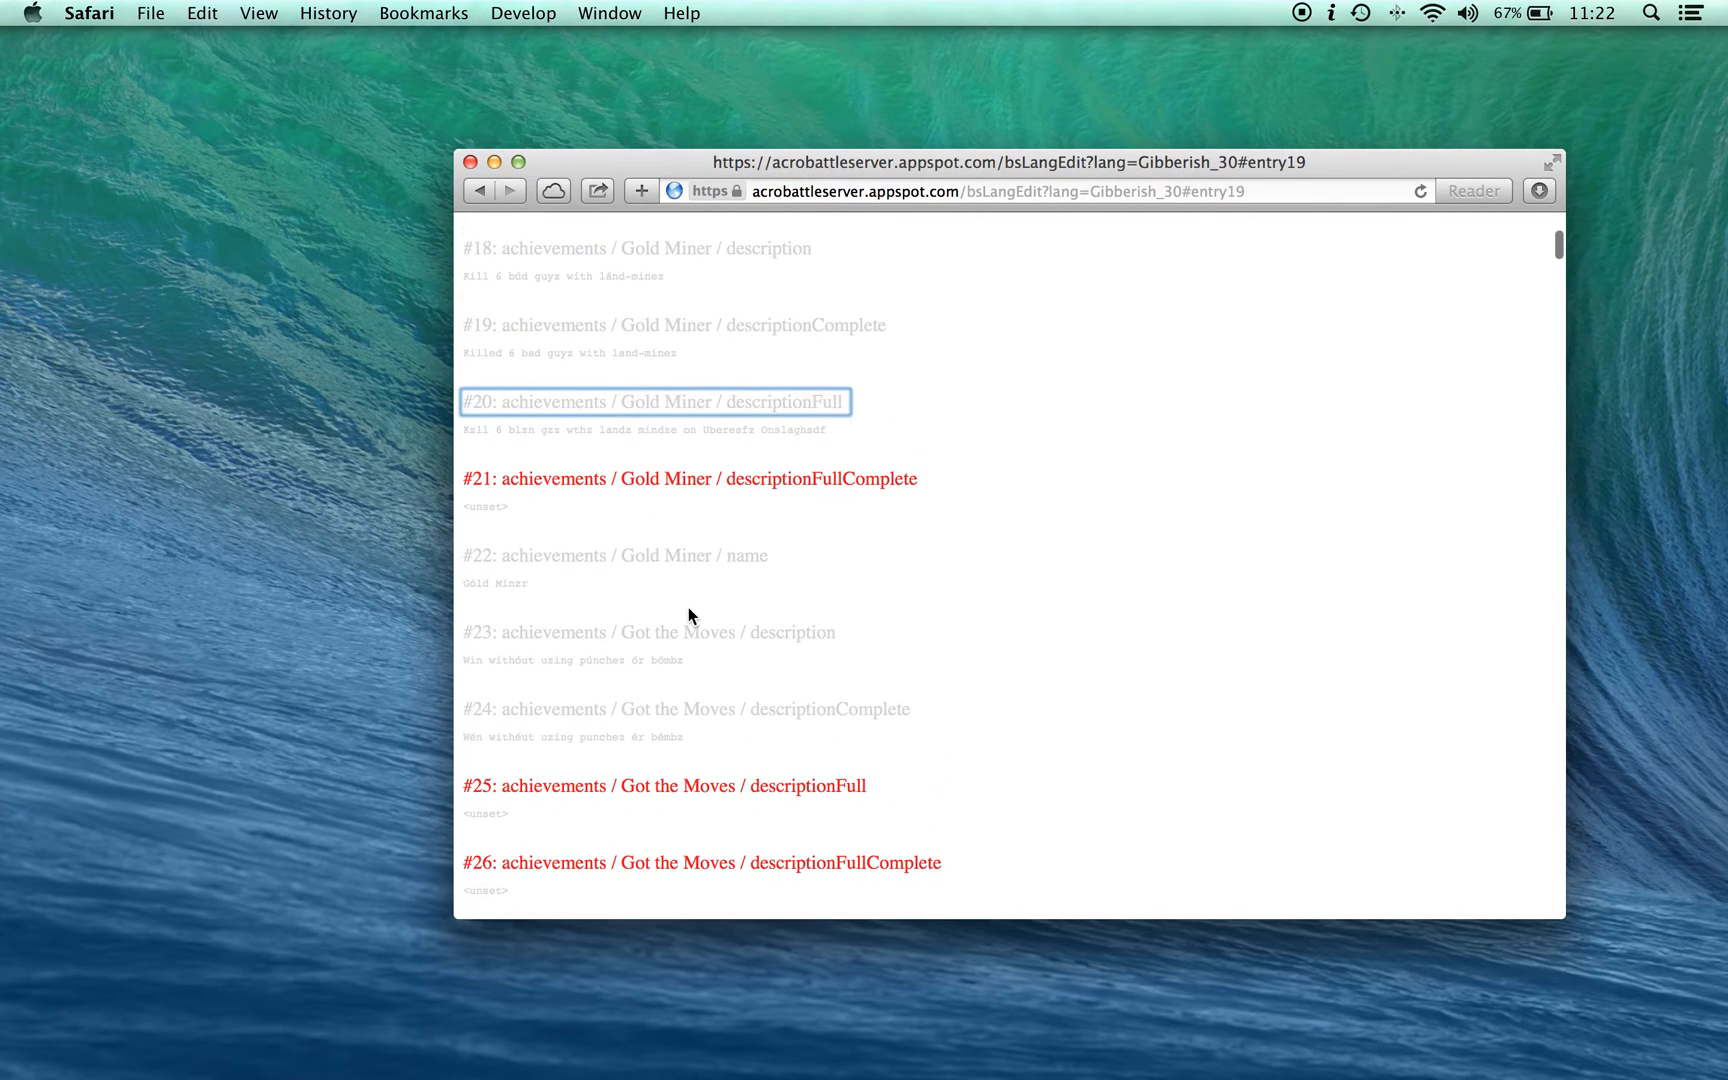
{"action": "scroll", "coordinate": [878, 582], "scroll_direction": "down", "scroll_amount": 3}
{"action": "scroll", "coordinate": [878, 582], "scroll_direction": "down", "scroll_amount": 2}
{"action": "scroll", "coordinate": [1030, 387], "scroll_direction": "up", "scroll_amount": 6}
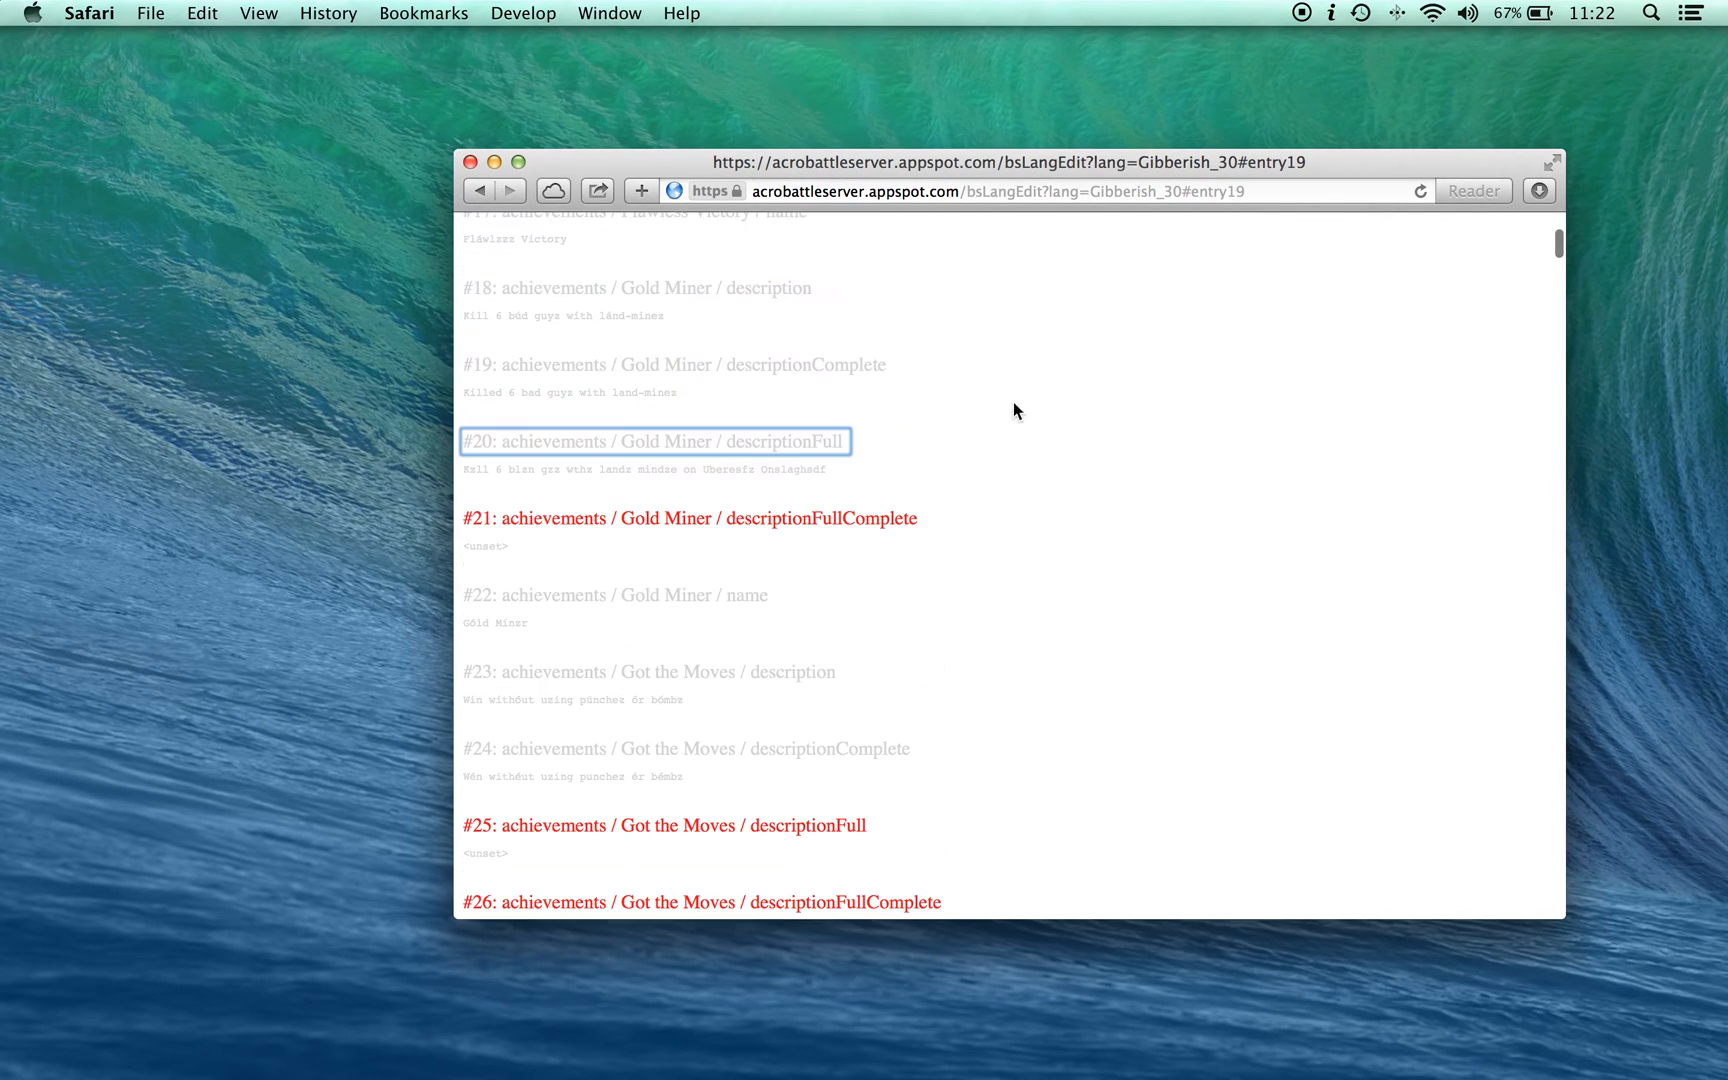
{"action": "scroll", "coordinate": [971, 725], "scroll_direction": "down", "scroll_amount": 6}
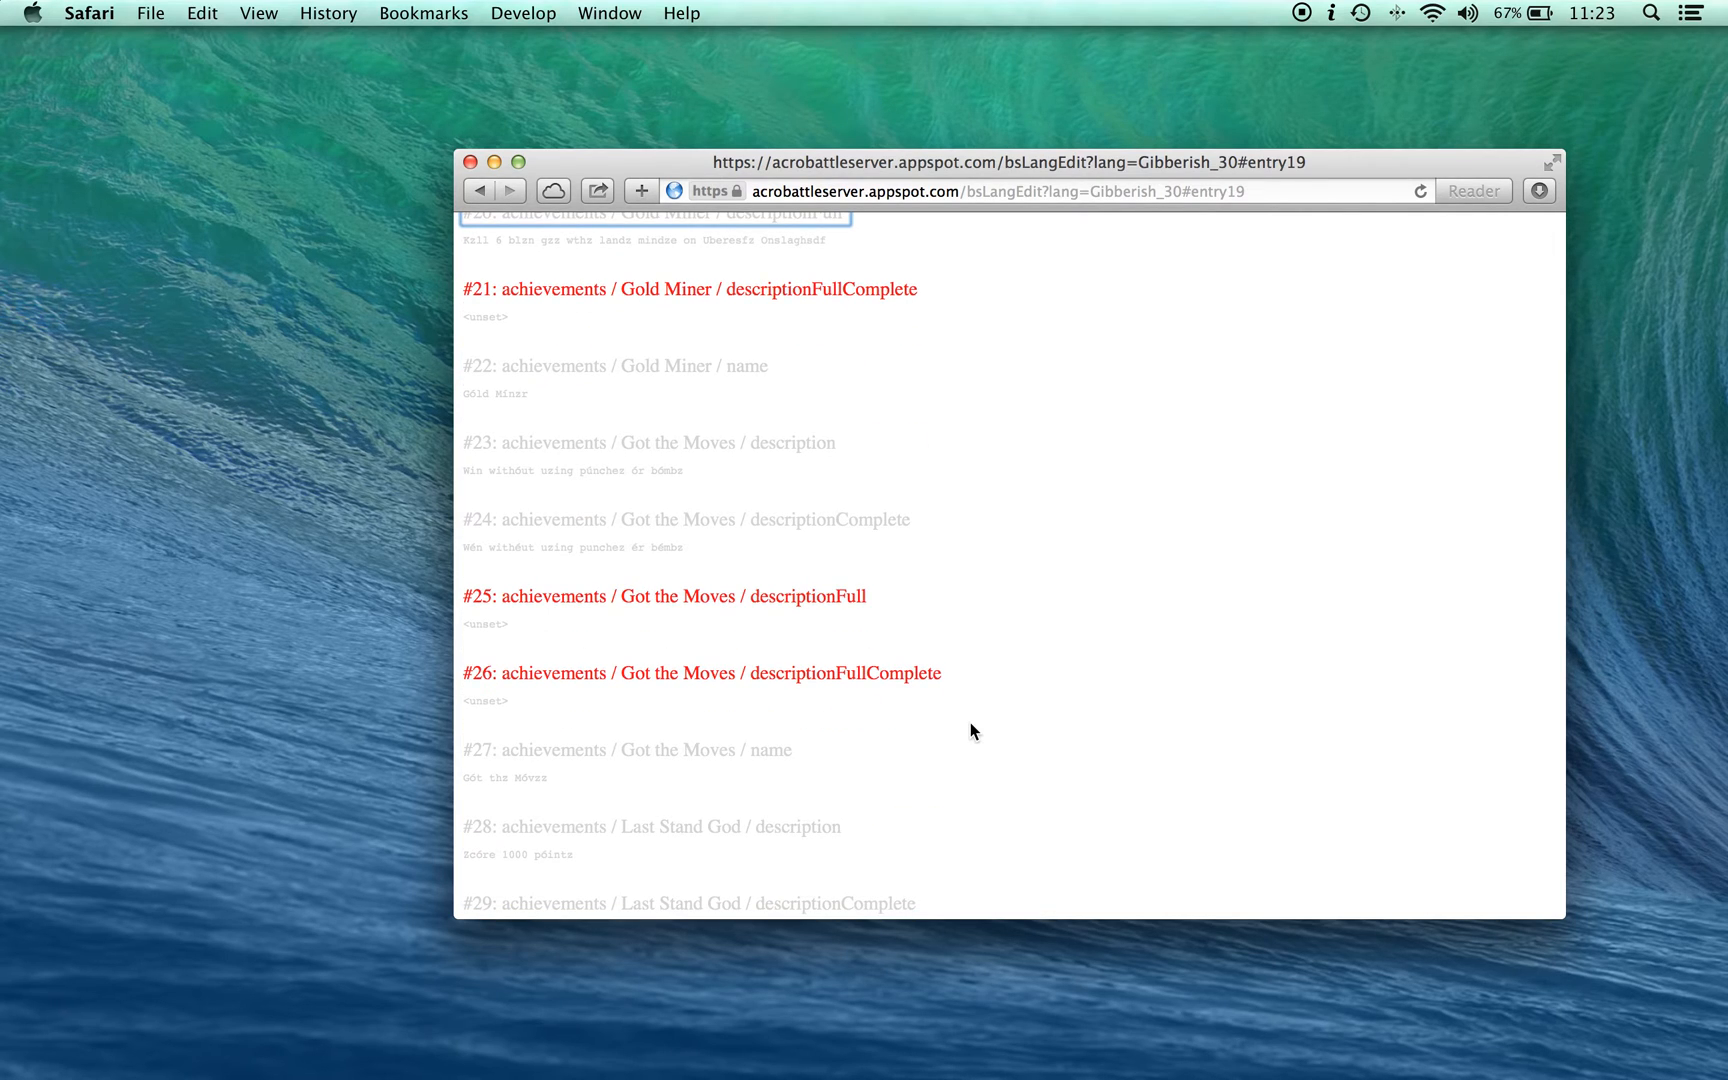
Step: Examine the Testing and Submitting sections at the end of the page, including the generated language code
{"action": "scroll", "coordinate": [1145, 770], "scroll_direction": "down", "scroll_amount": 20}
{"action": "scroll", "coordinate": [1145, 770], "scroll_direction": "down", "scroll_amount": 20}
{"action": "scroll", "coordinate": [1041, 547], "scroll_direction": "up", "scroll_amount": 5}
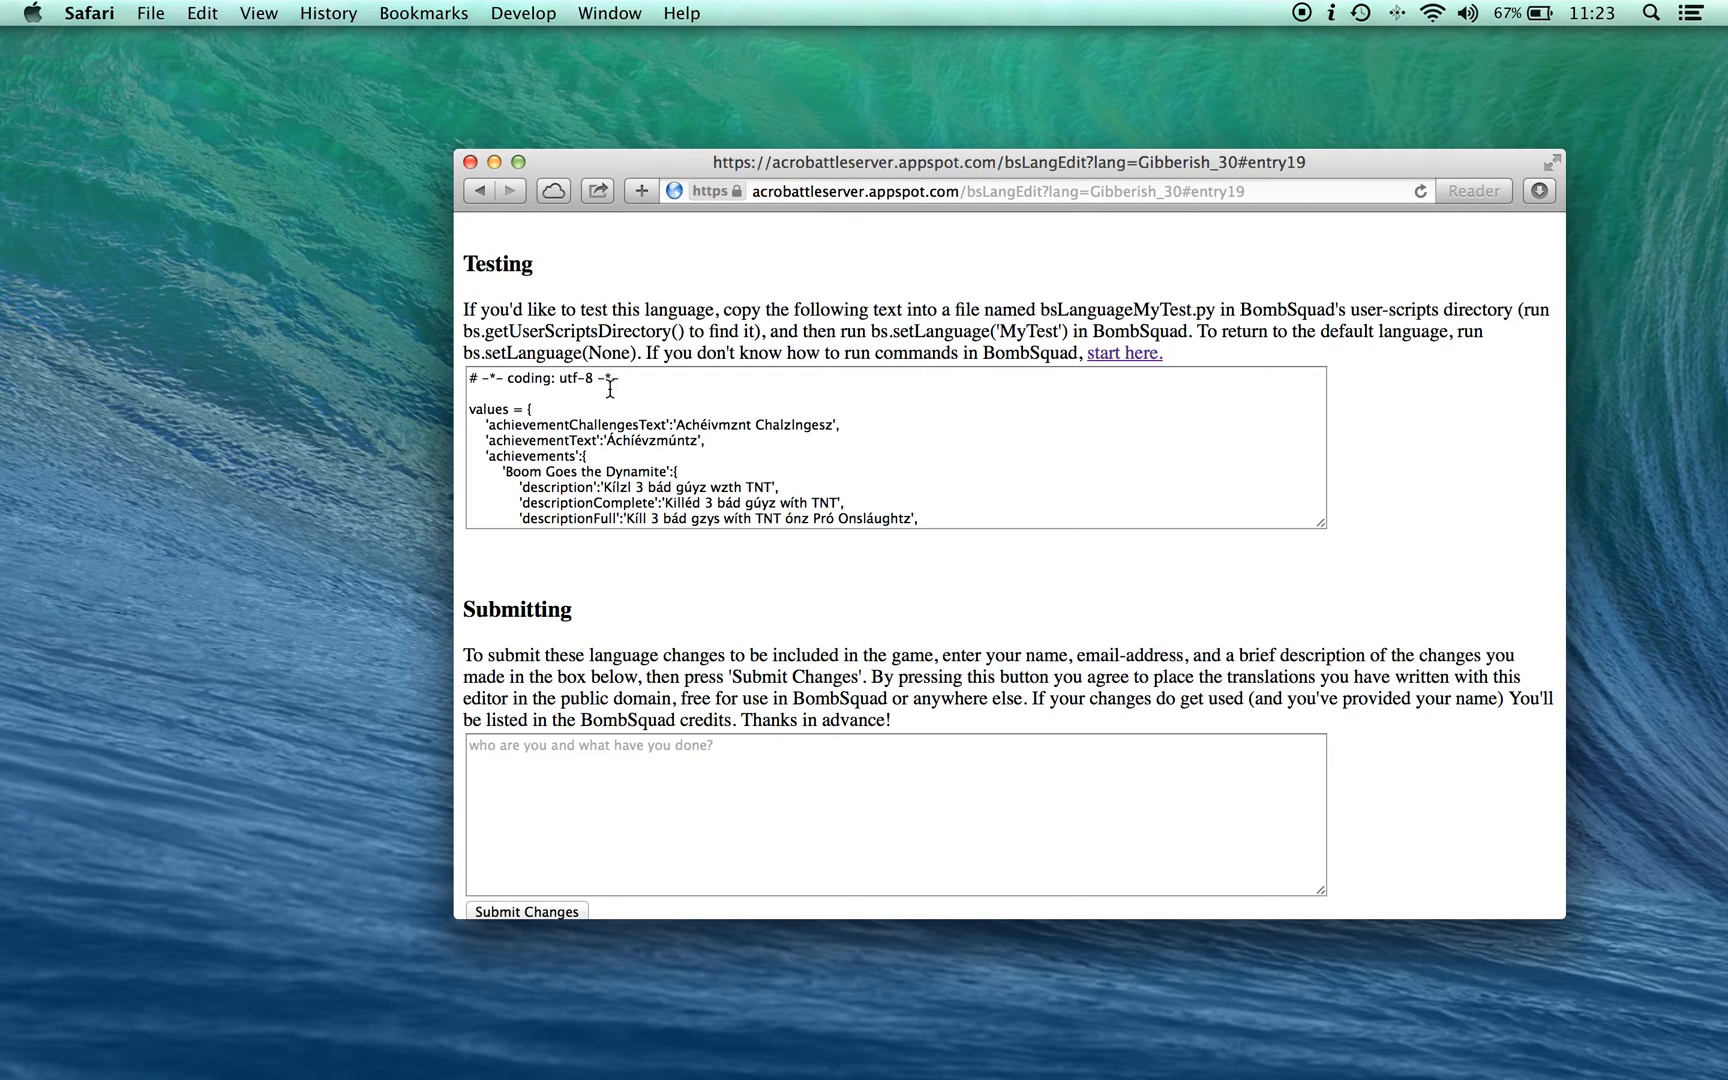
{"action": "left_click_drag", "start_coordinate": [590, 487], "coordinate": [600, 552]}
{"action": "left_click", "coordinate": [600, 420]}
{"action": "scroll", "coordinate": [600, 420], "scroll_direction": "up", "scroll_amount": 5}
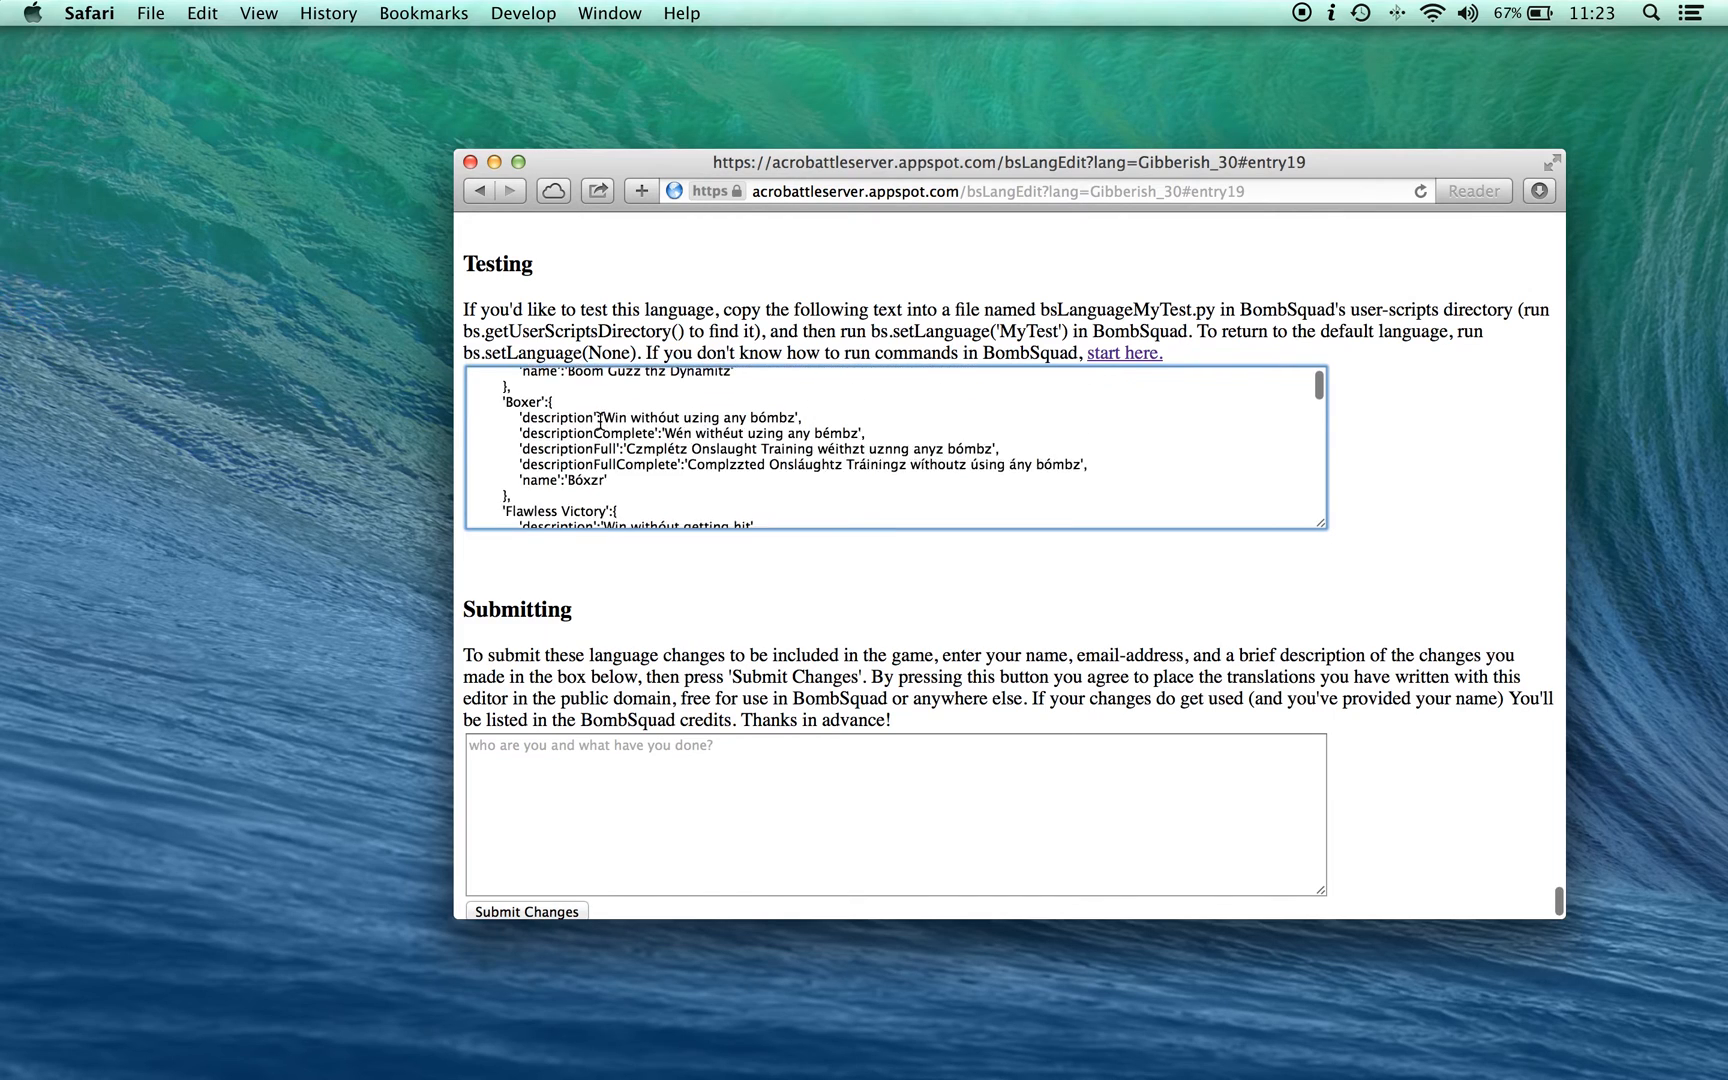
{"action": "scroll", "coordinate": [600, 420], "scroll_direction": "up", "scroll_amount": 10}
{"action": "scroll", "coordinate": [801, 628], "scroll_direction": "down", "scroll_amount": 15}
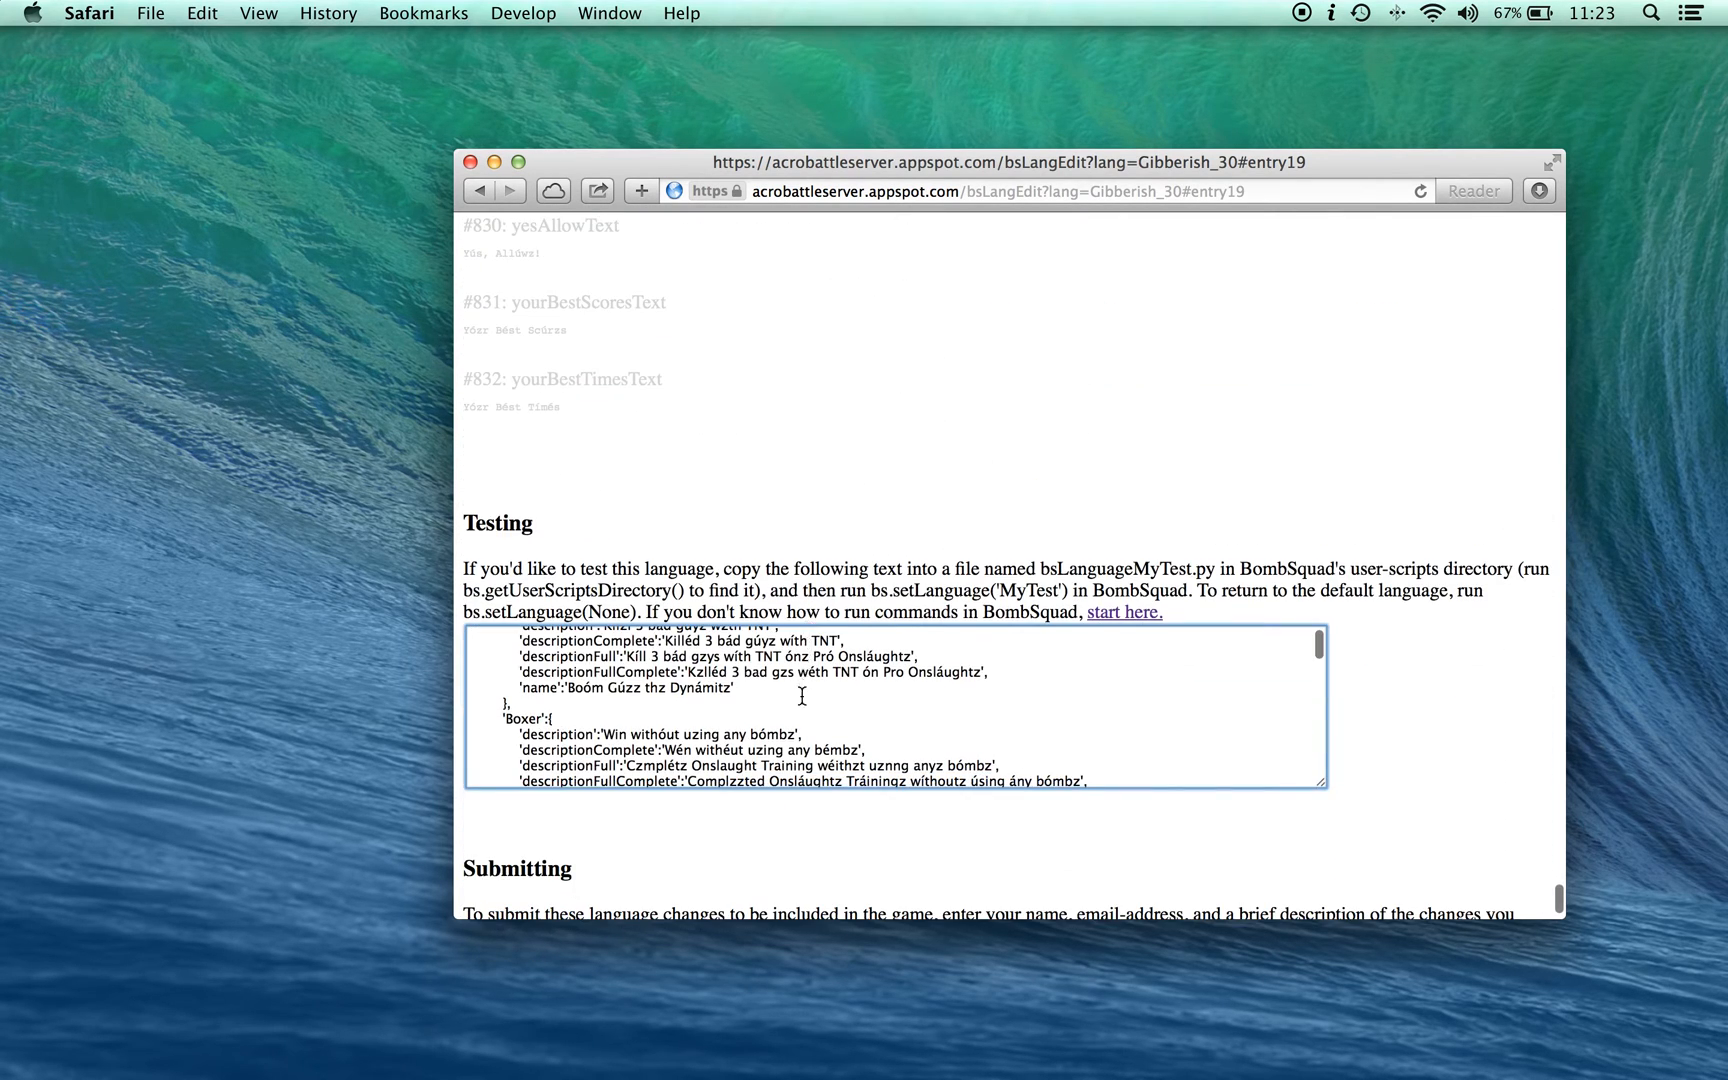
Step: Switch to TextEdit, create a new blank document and place its window beside the translation page
{"action": "mouse_move", "coordinate": [475, 1060]}
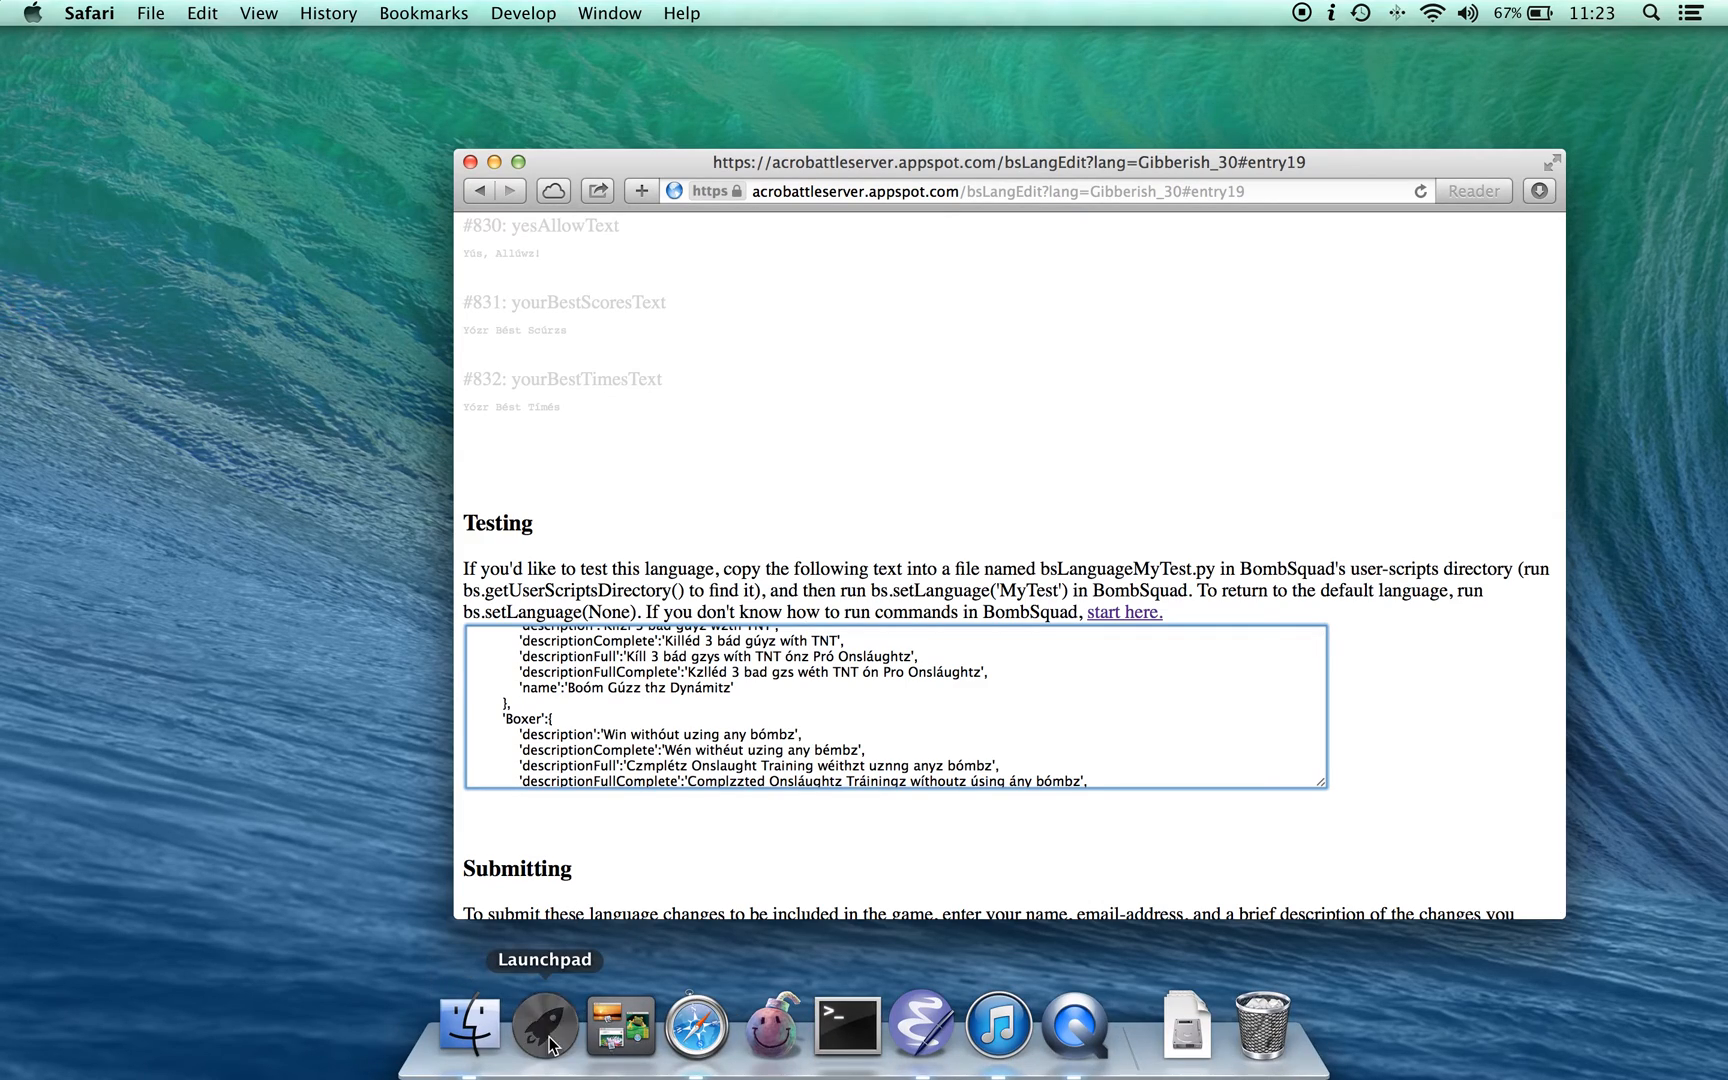
{"action": "left_click", "coordinate": [548, 1045]}
{"action": "left_click", "coordinate": [1551, 147]}
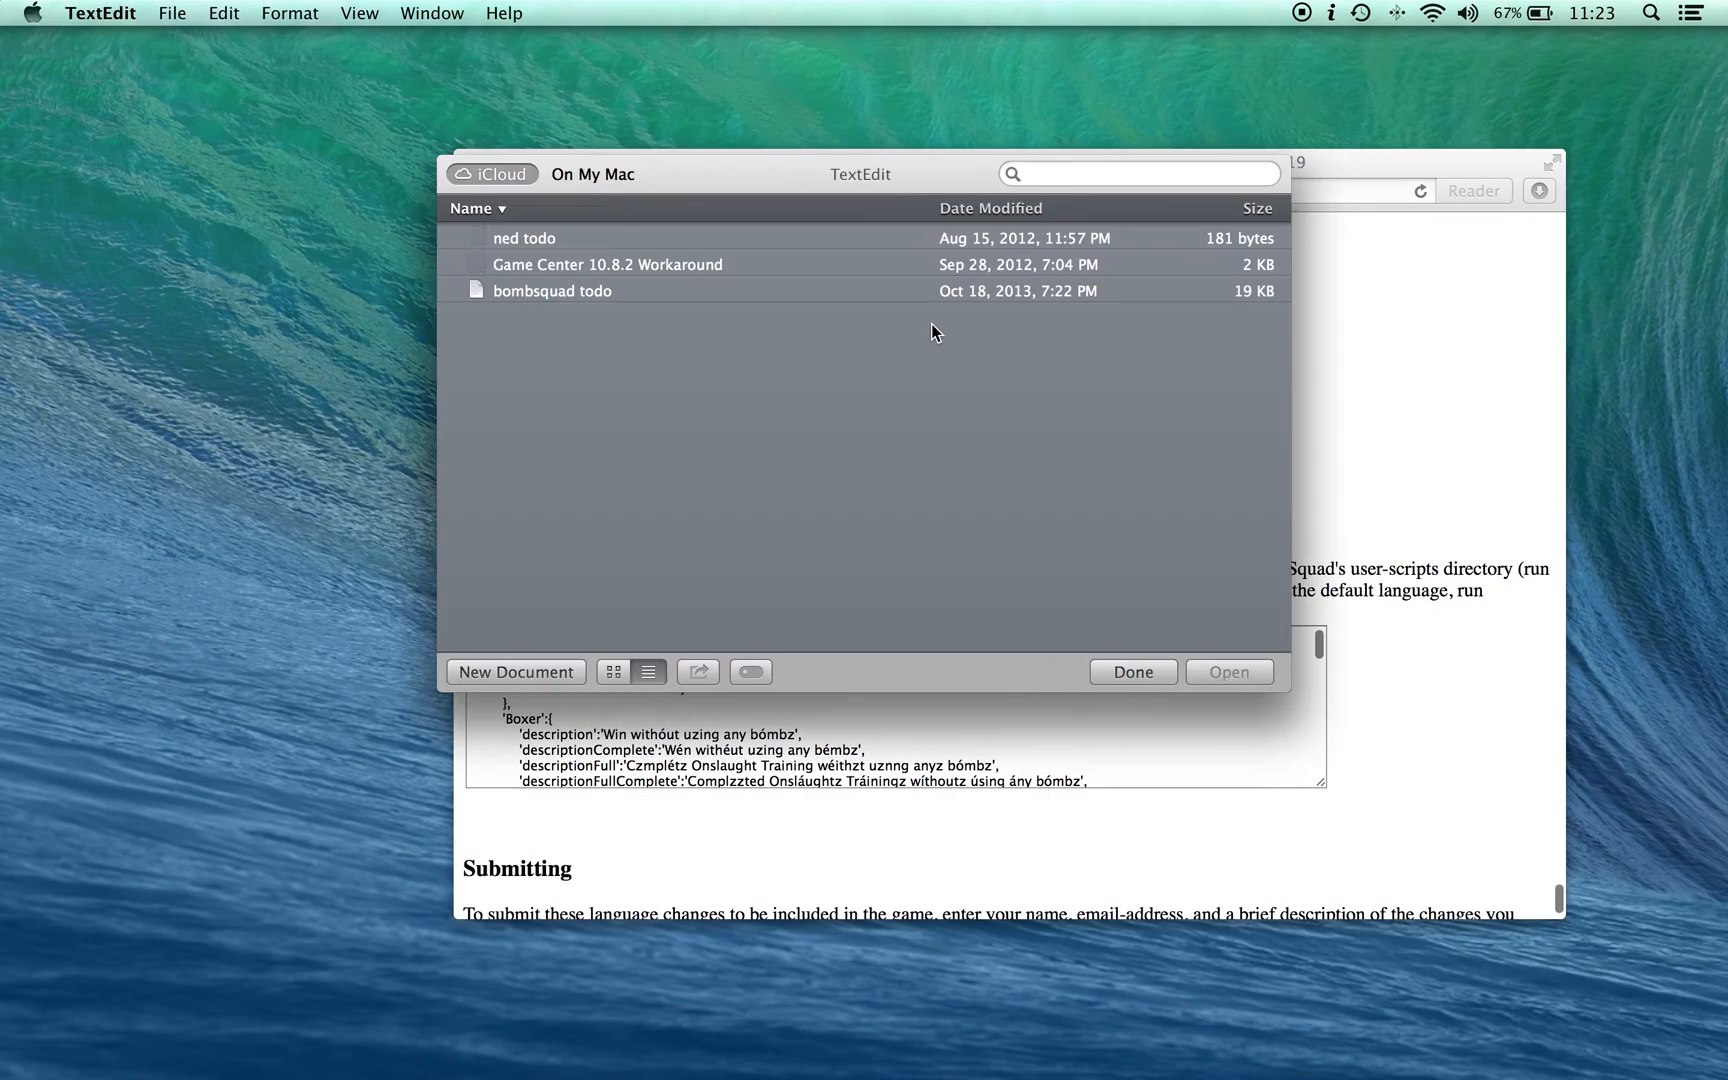
{"action": "left_click_drag", "start_coordinate": [778, 158], "coordinate": [545, 105]}
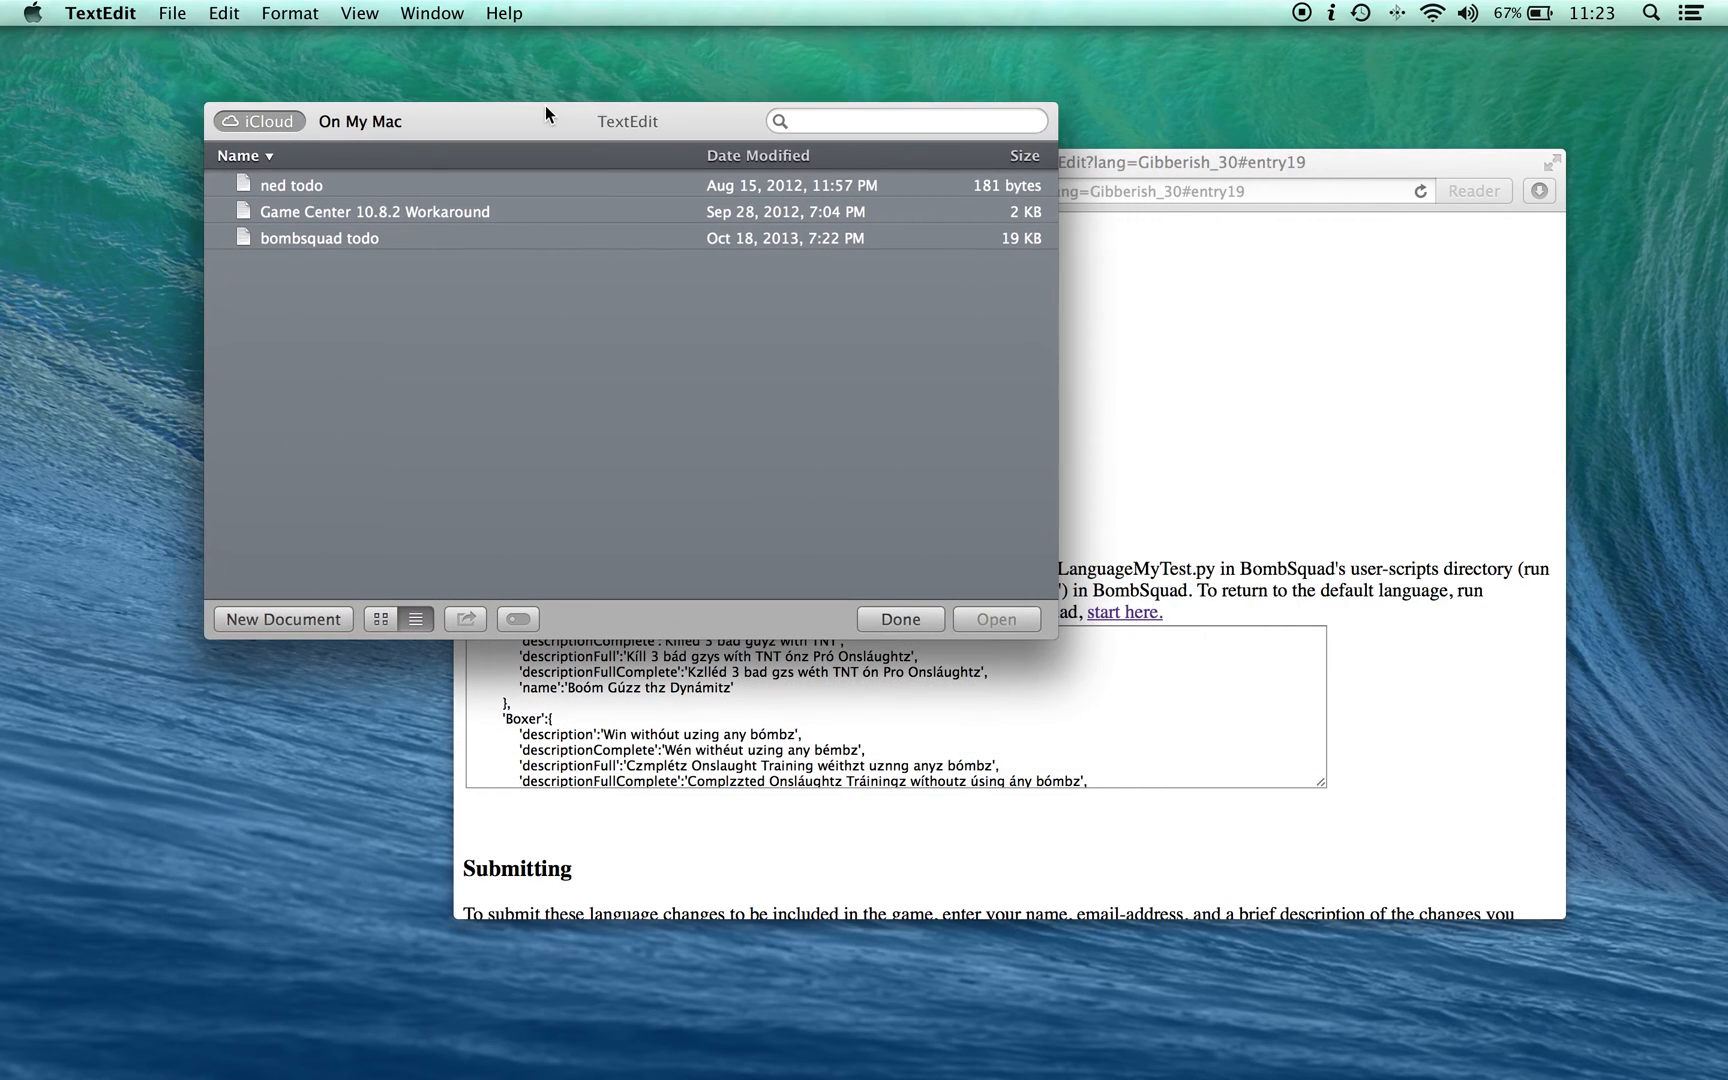
{"action": "left_click", "coordinate": [266, 617]}
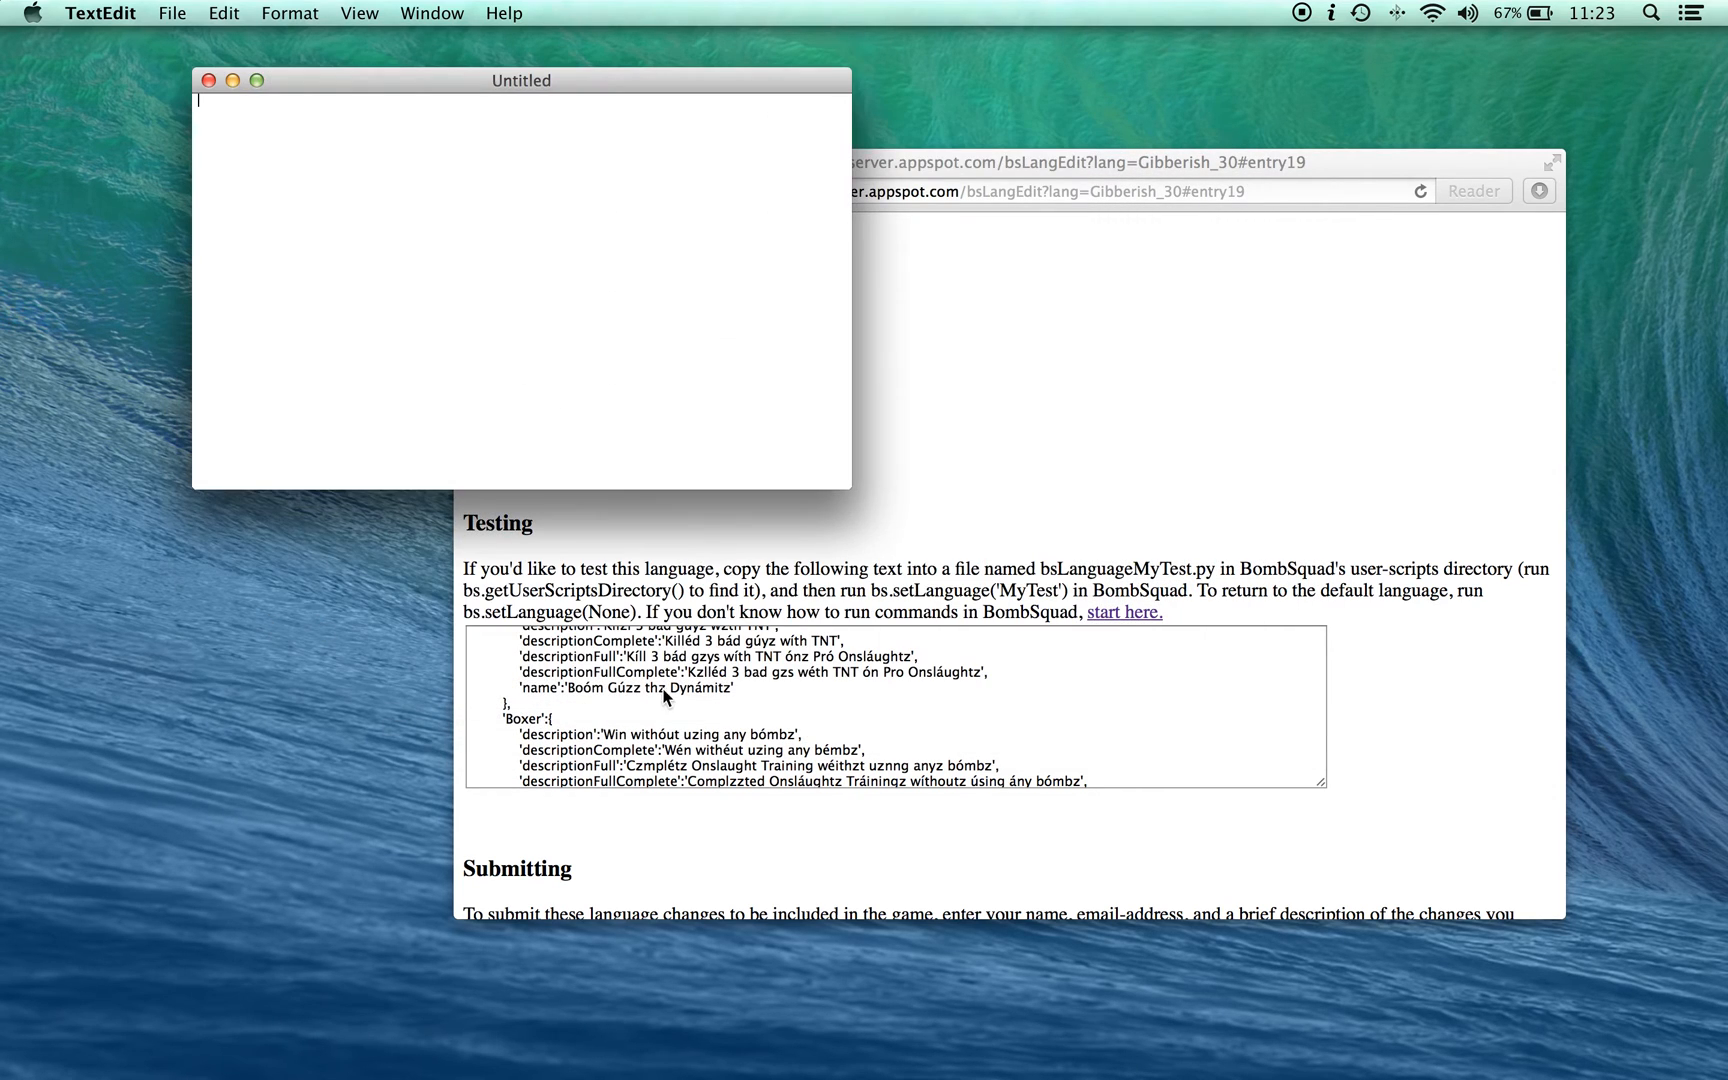
{"action": "left_click_drag", "start_coordinate": [338, 81], "coordinate": [267, 151]}
Step: Copy all of the generated language code from the Testing section into the blank TextEdit document
{"action": "left_click", "coordinate": [782, 708]}
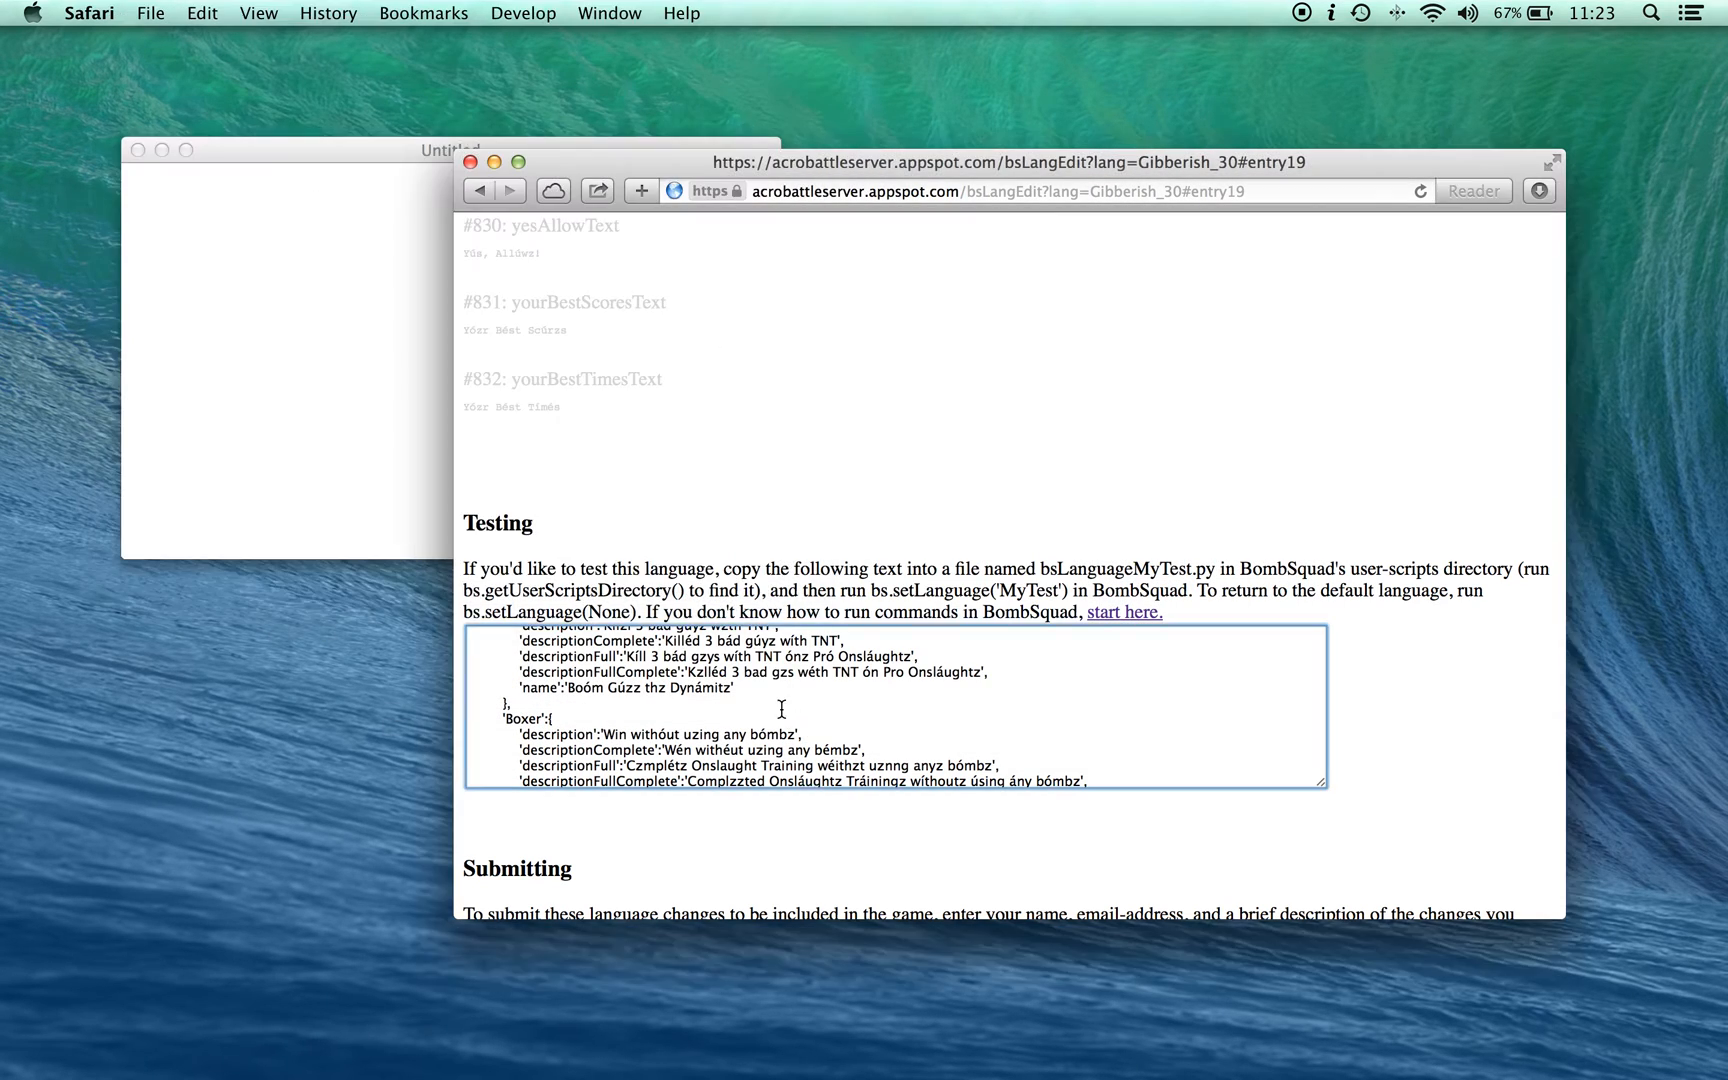
{"action": "key", "text": "super+a"}
{"action": "key", "text": "super+c"}
{"action": "left_click", "coordinate": [428, 479]}
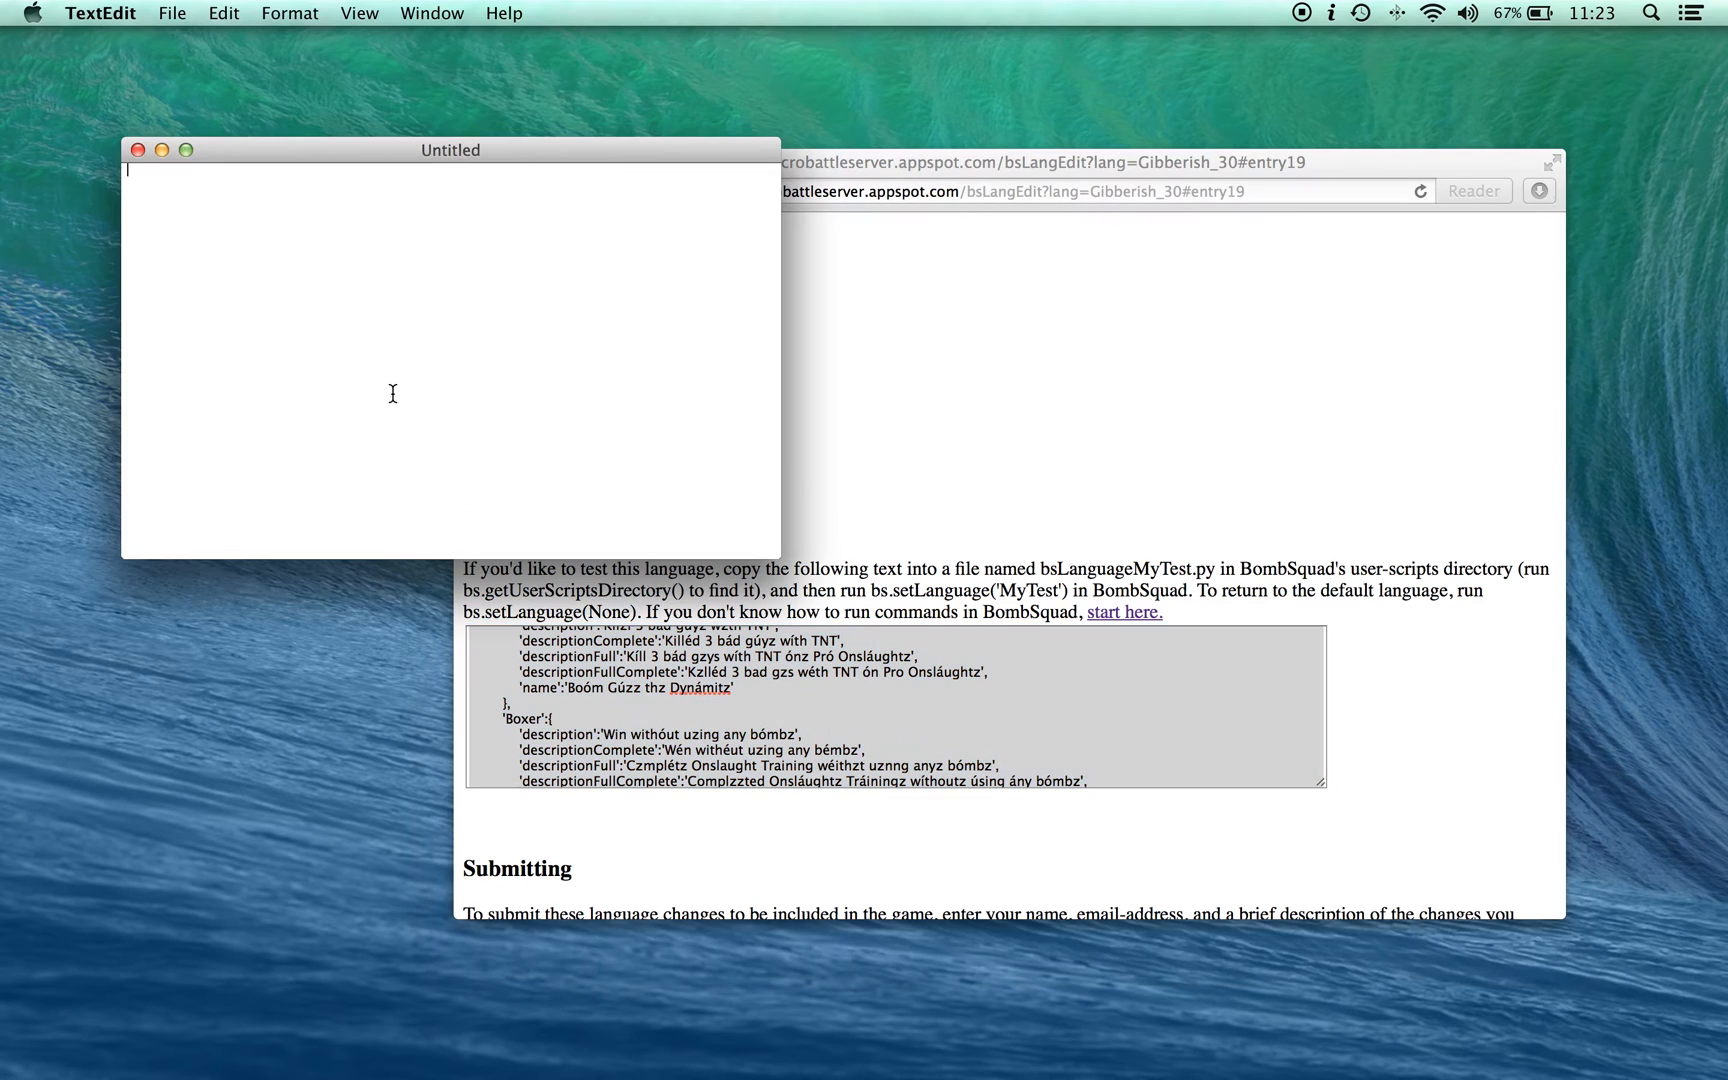
{"action": "key", "text": "super+v"}
Step: Save the document to the desktop as bsLanguageFoo.py and close it
{"action": "left_click", "coordinate": [238, 12]}
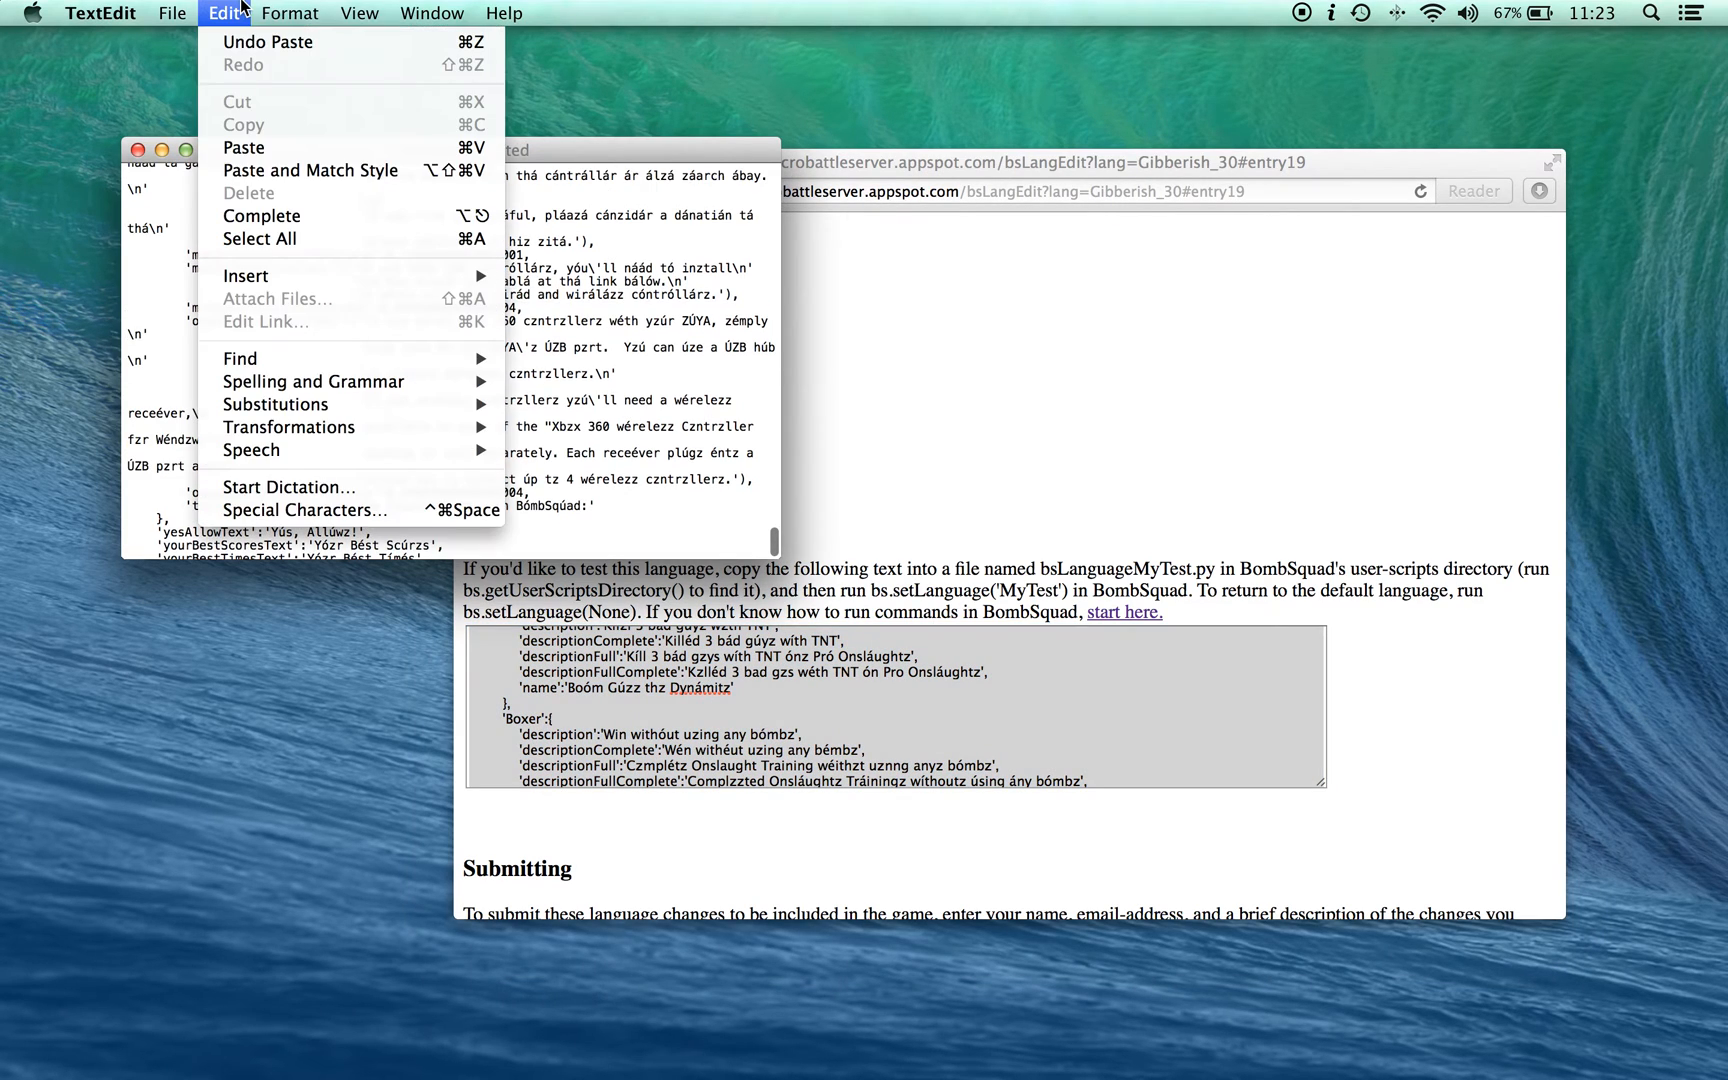
{"action": "mouse_move", "coordinate": [301, 5]}
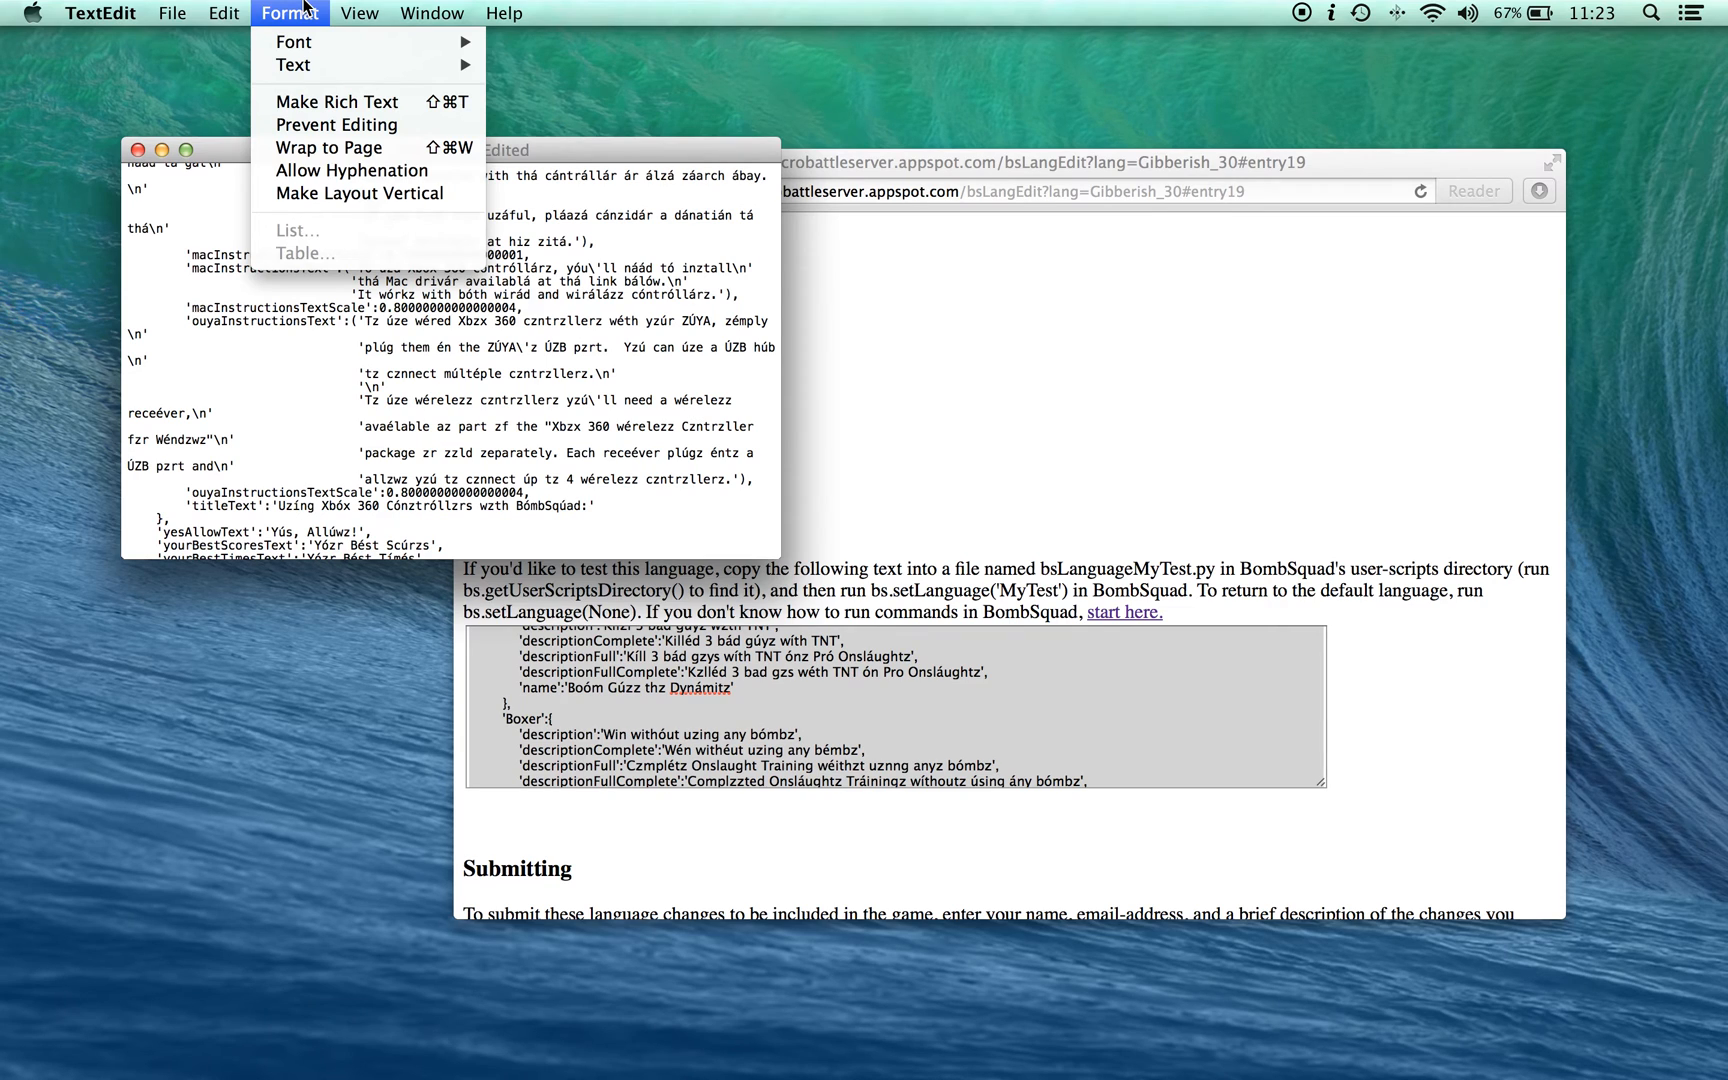
{"action": "mouse_move", "coordinate": [183, 6]}
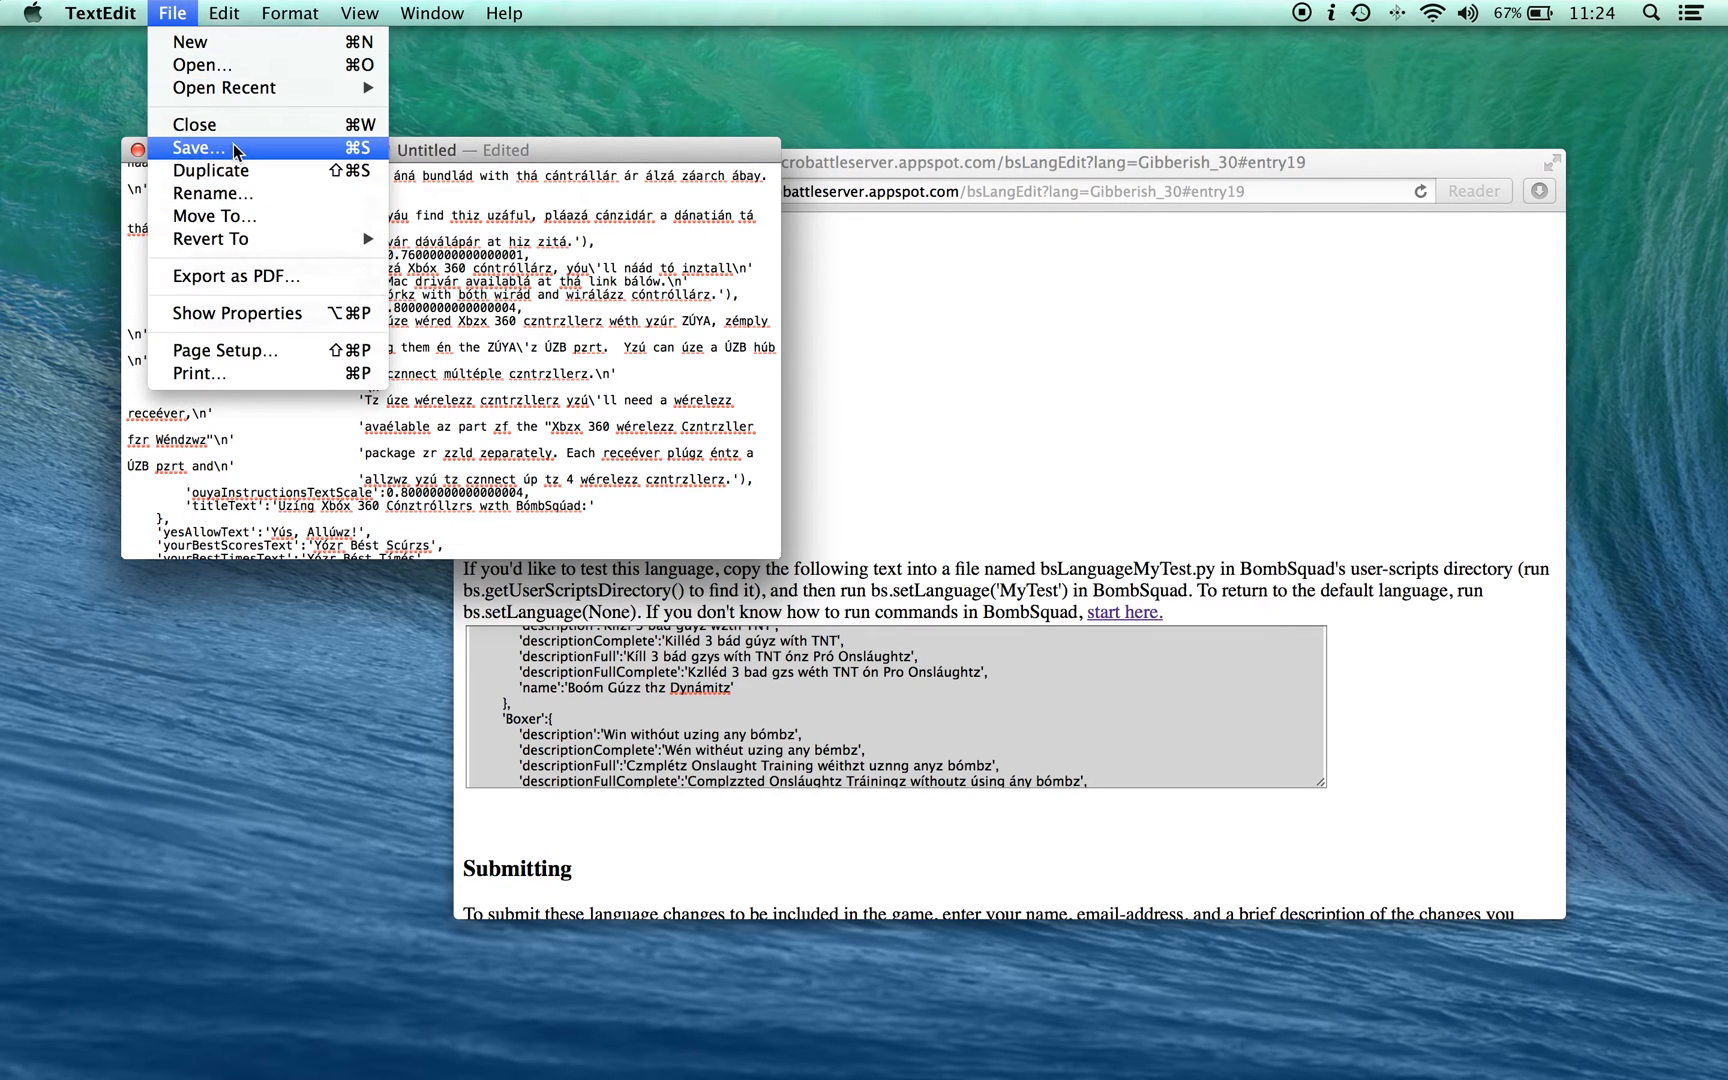
{"action": "left_click", "coordinate": [234, 148]}
{"action": "type", "text": "bsLanguageFoo.py"}
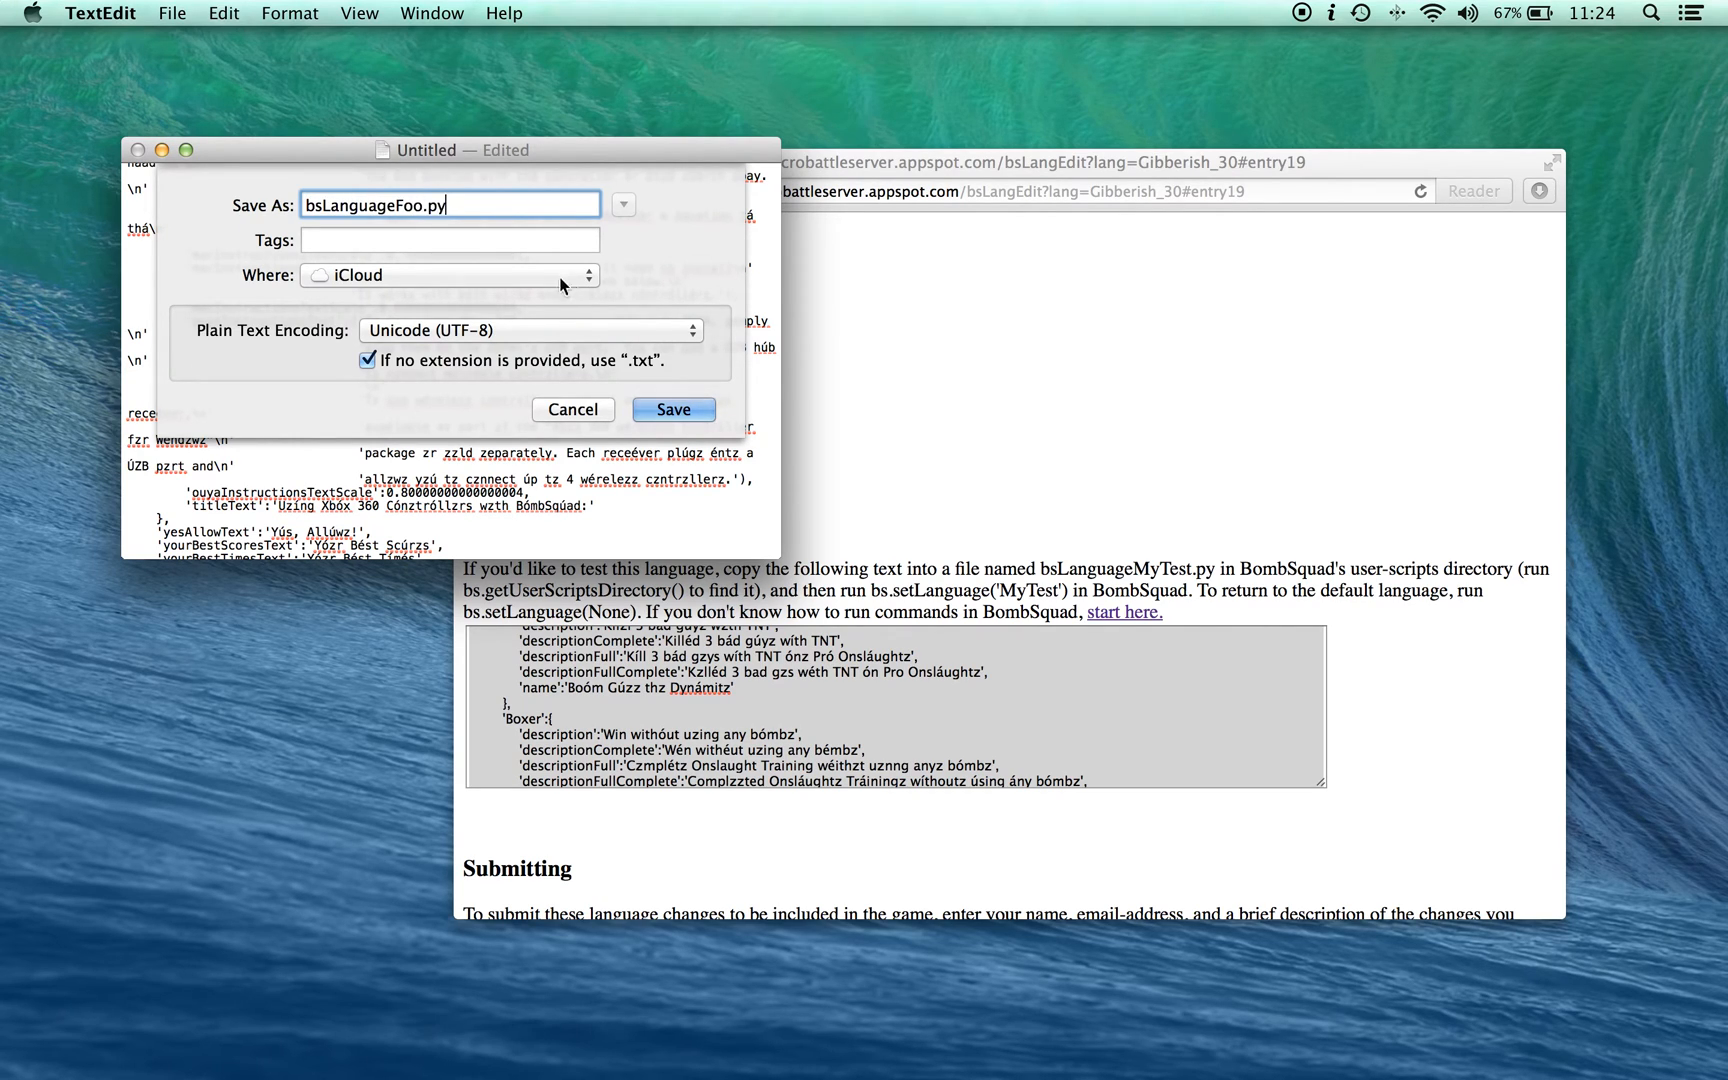
{"action": "left_click_drag", "start_coordinate": [527, 278], "coordinate": [546, 294]}
{"action": "left_click", "coordinate": [672, 410]}
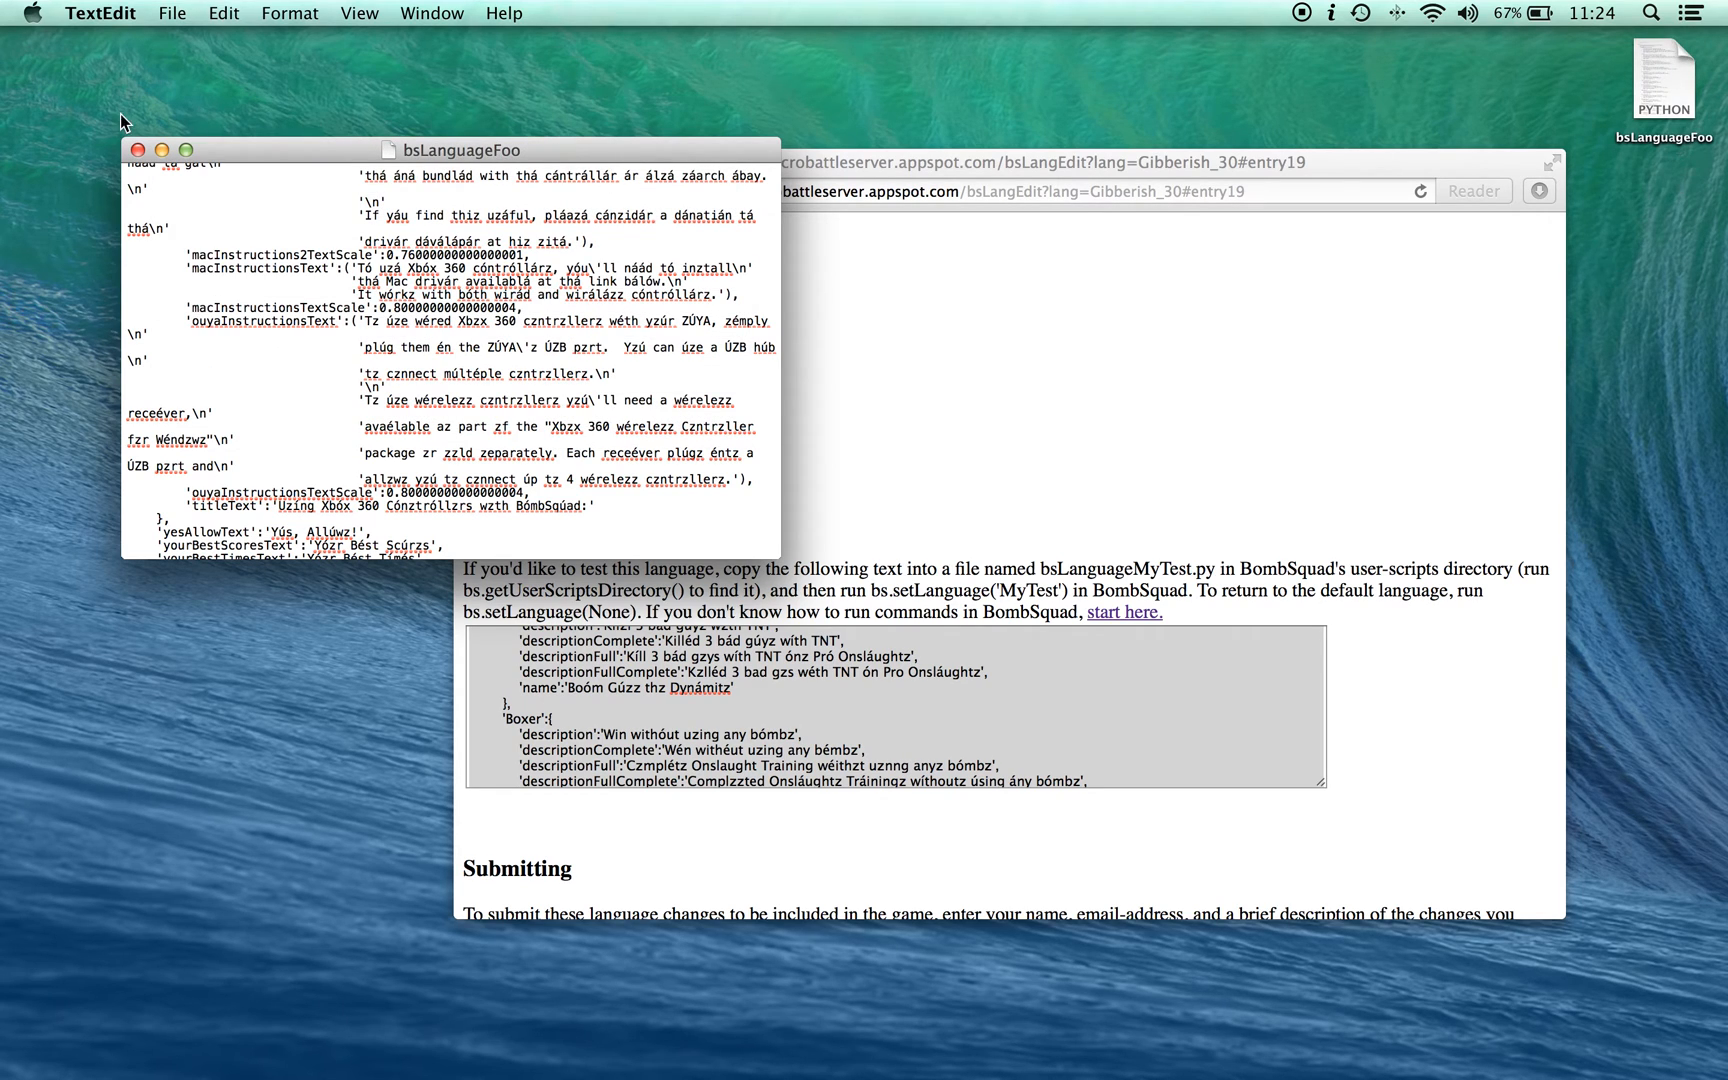
{"action": "left_click", "coordinate": [138, 150]}
Step: Launch the BombSquad game
{"action": "mouse_move", "coordinate": [519, 1075]}
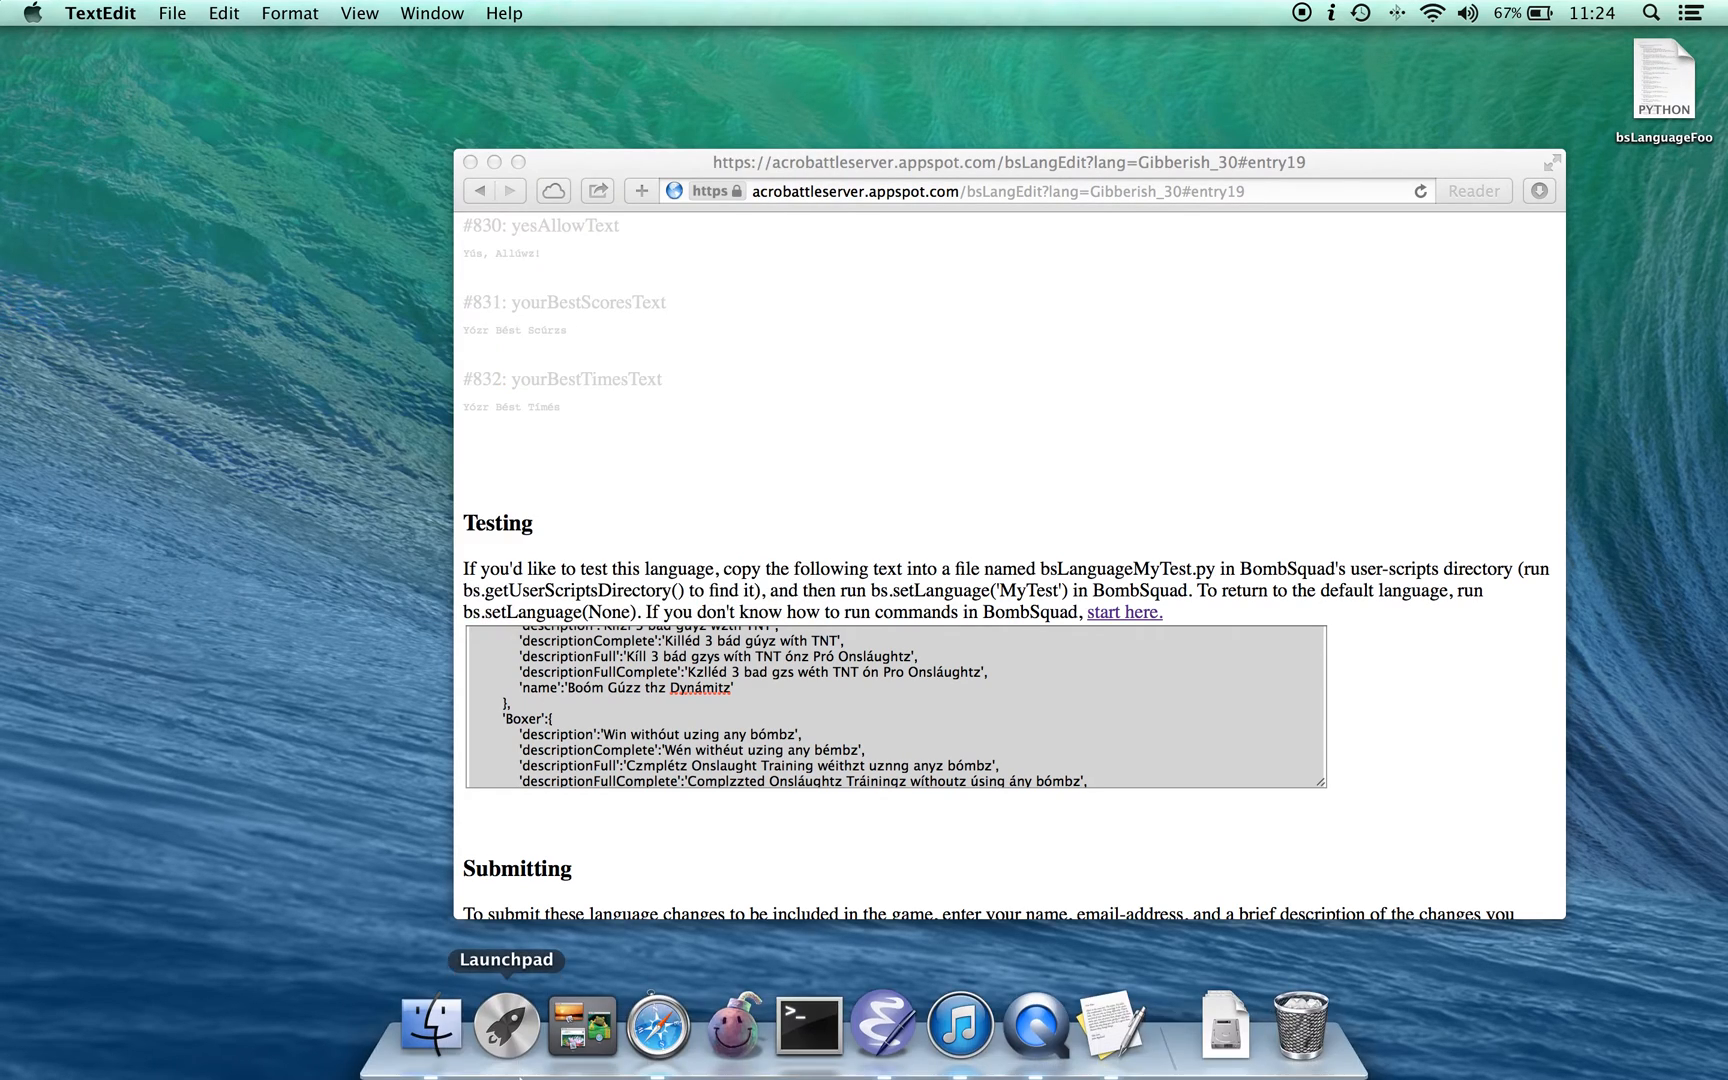
{"action": "left_click", "coordinate": [735, 1025]}
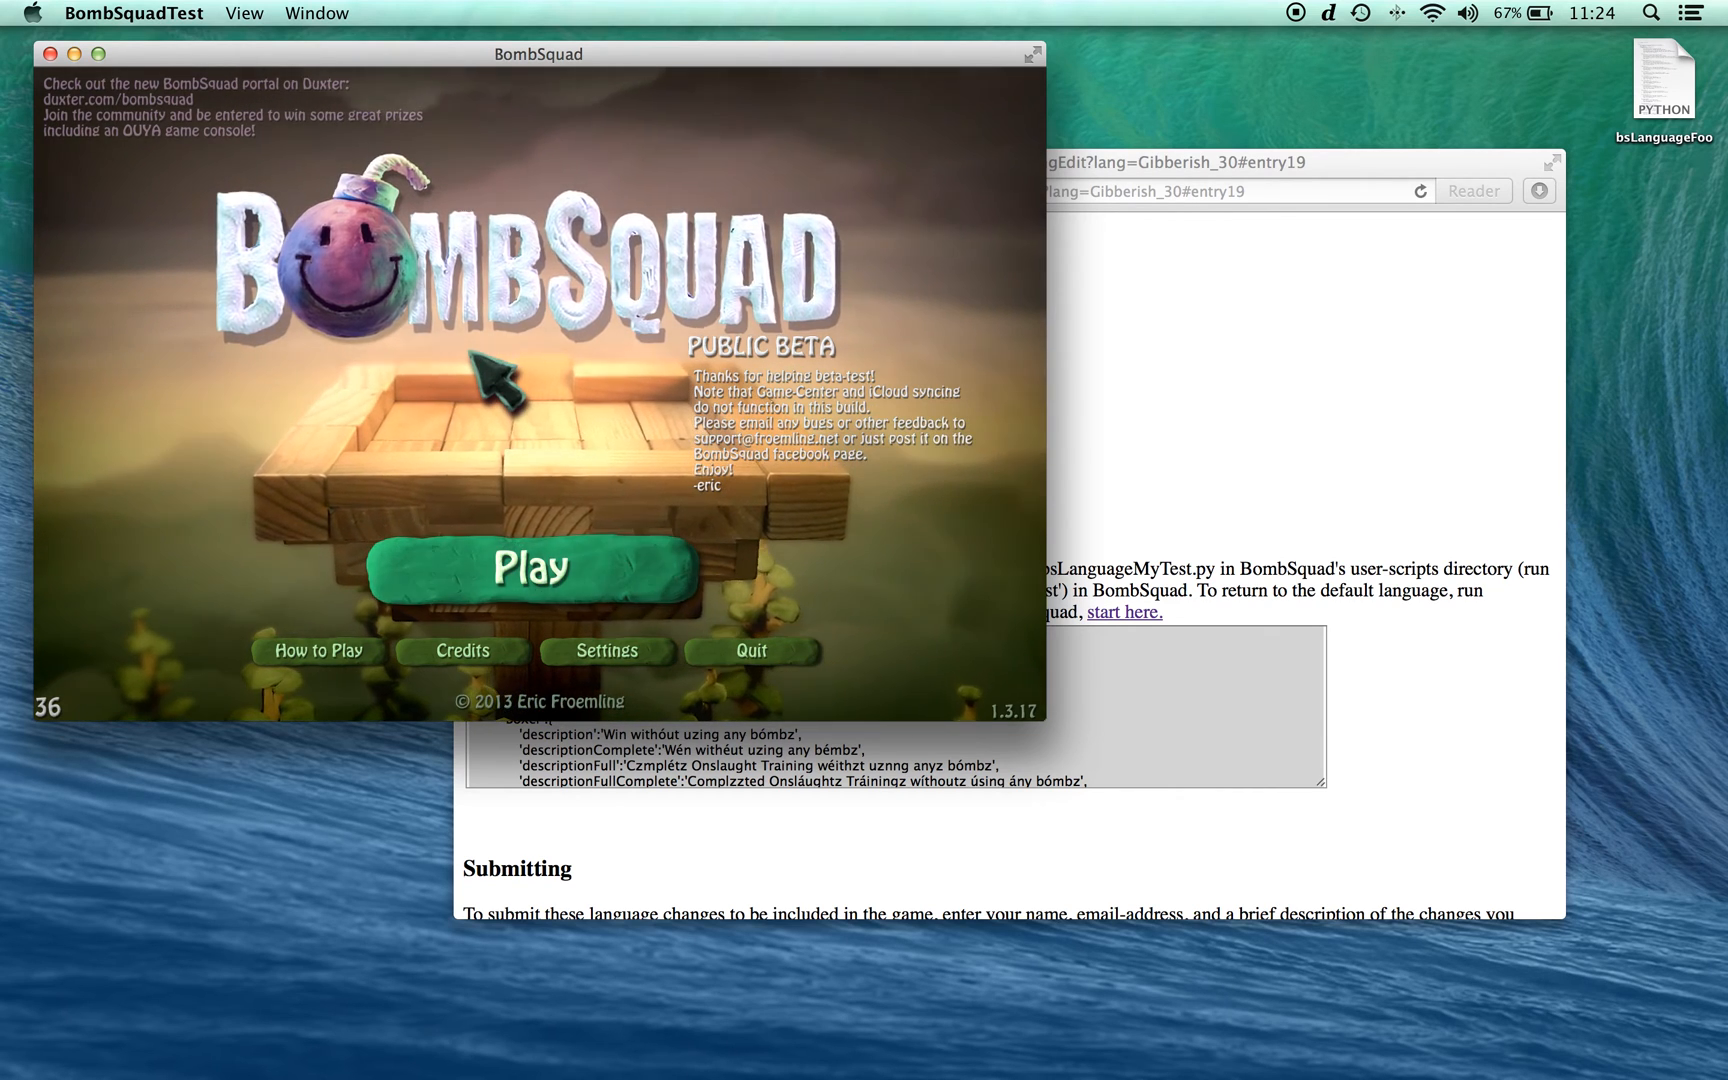
Step: Open the in-game console, import bsUtils and run bsUtils.showUserScripts() to open the user-scripts folder
{"action": "key", "text": "grave"}
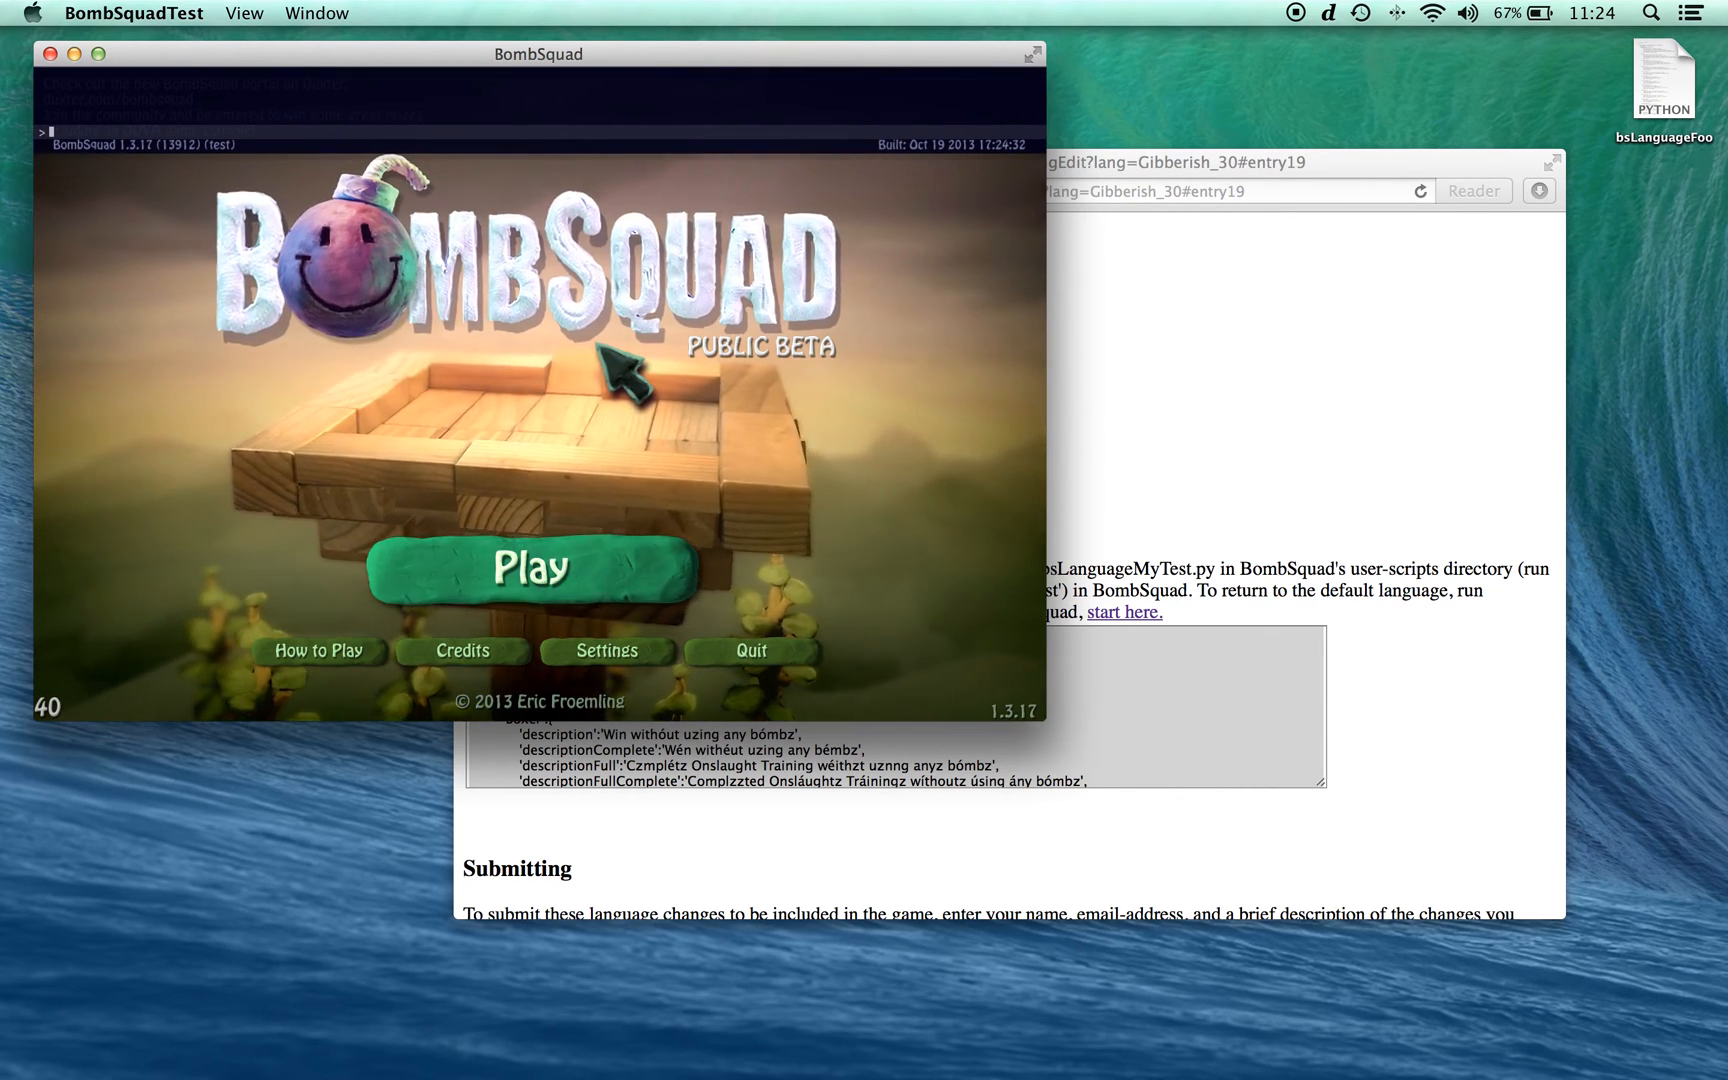
{"action": "type", "text": "import bs"}
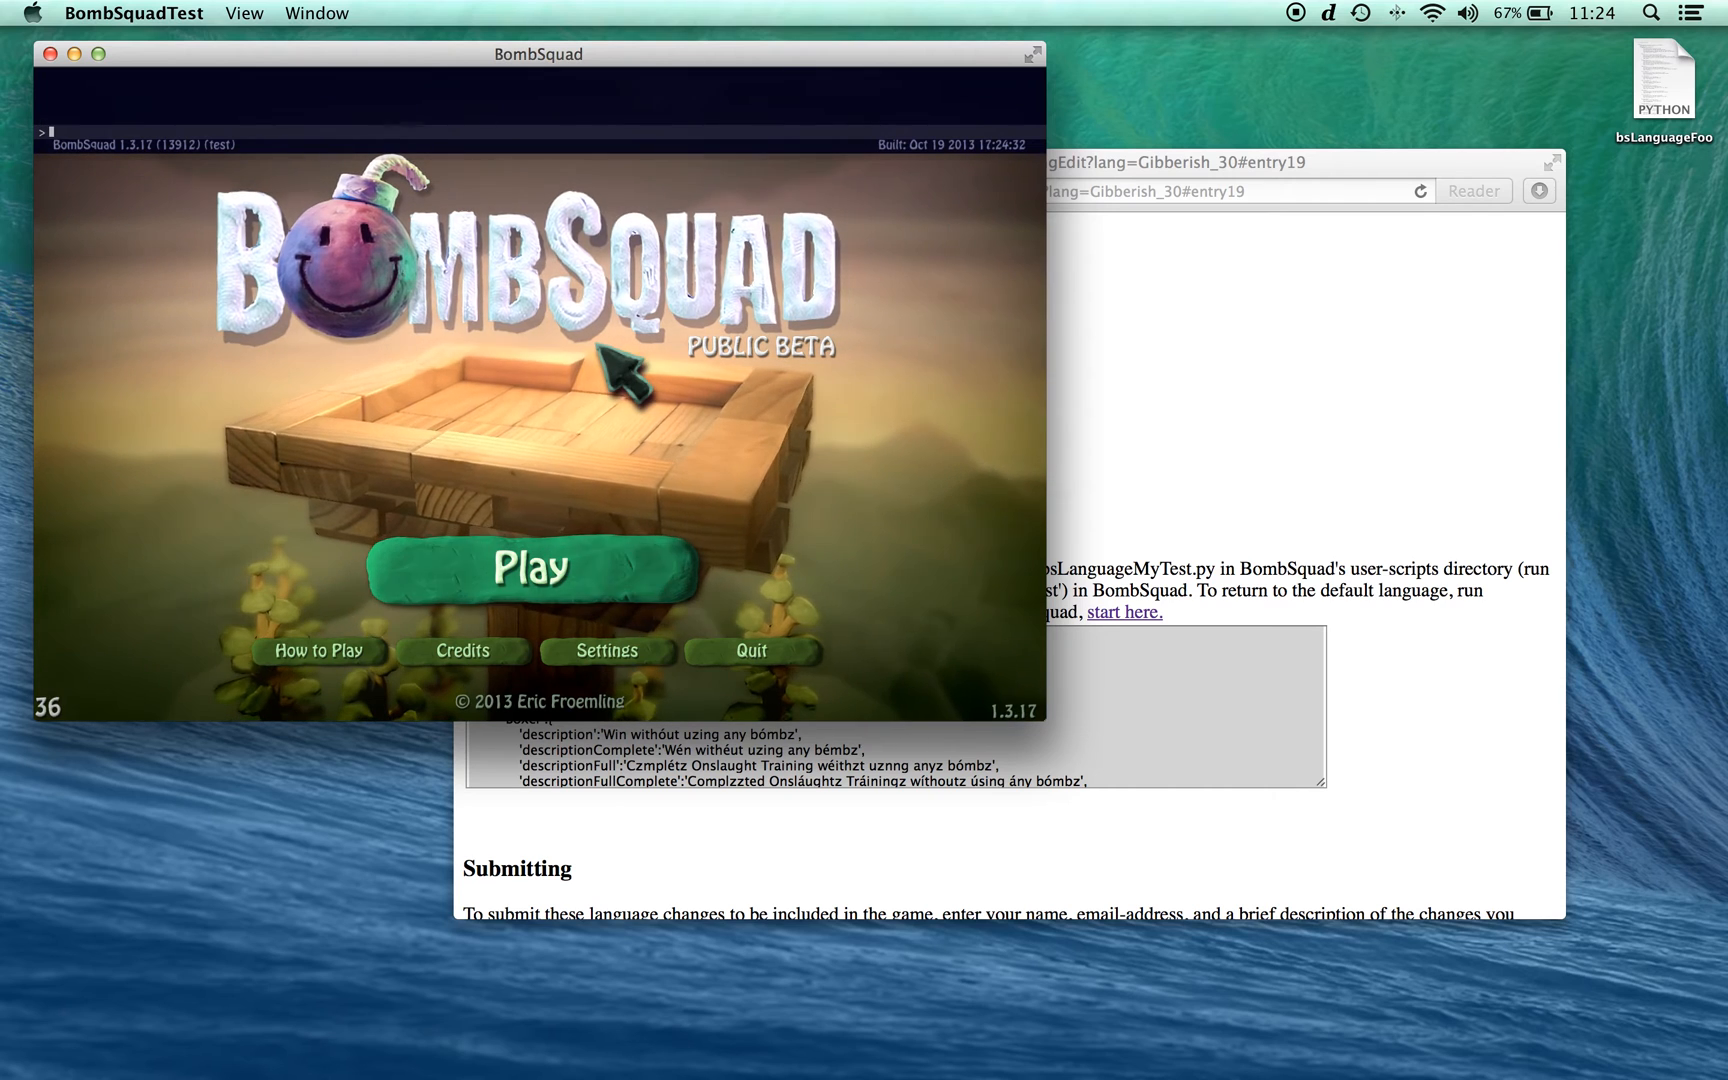
{"action": "key", "text": "Return"}
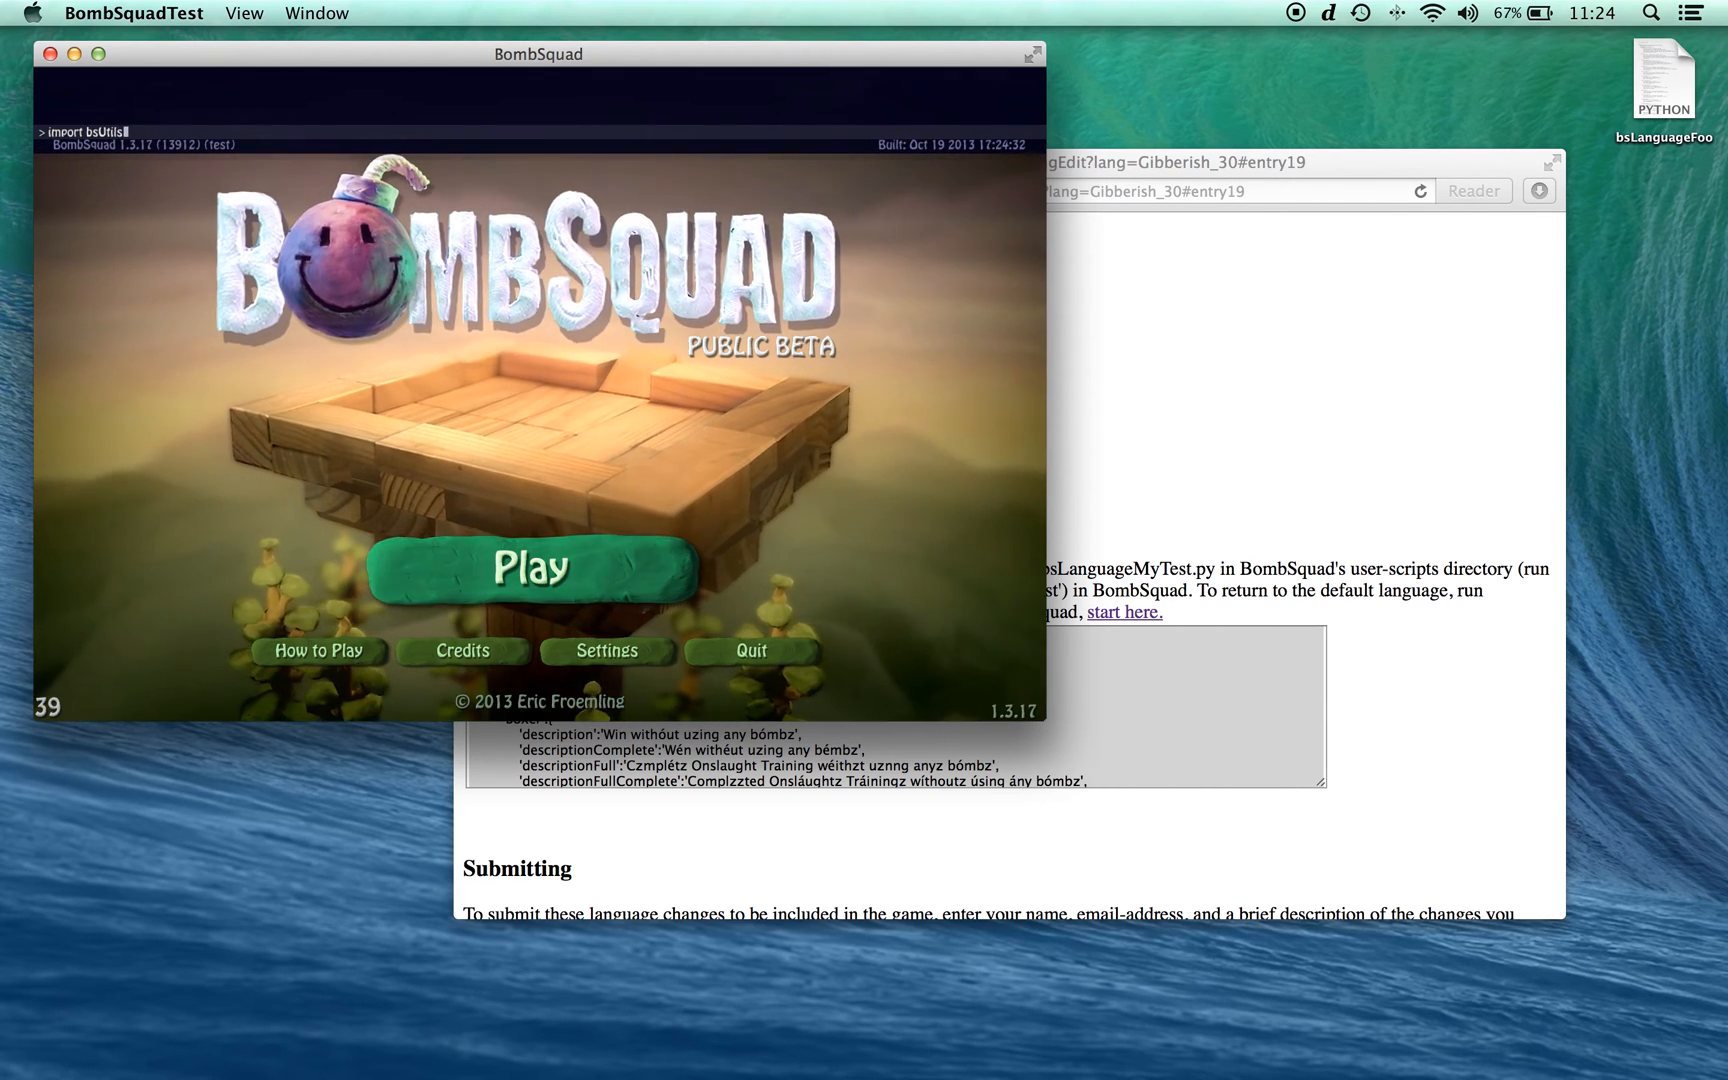
{"action": "type", "text": "bs"}
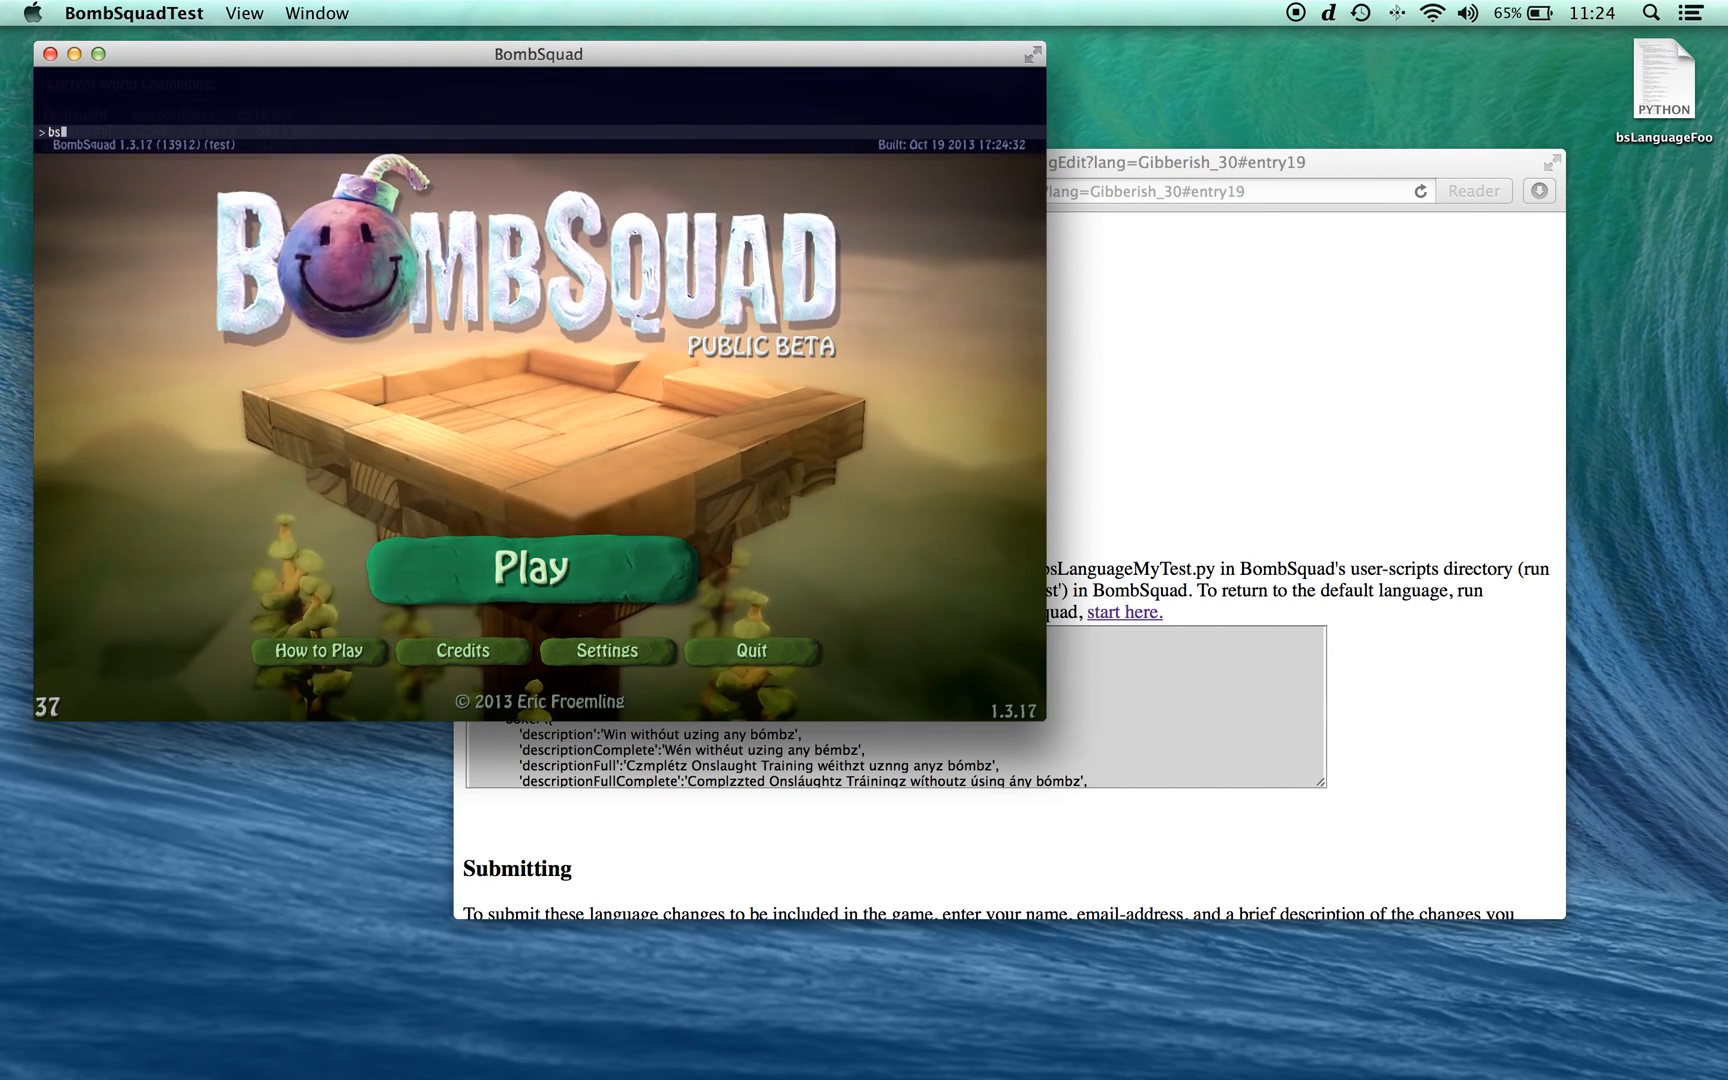
{"action": "type", "text": "Utils.sho"}
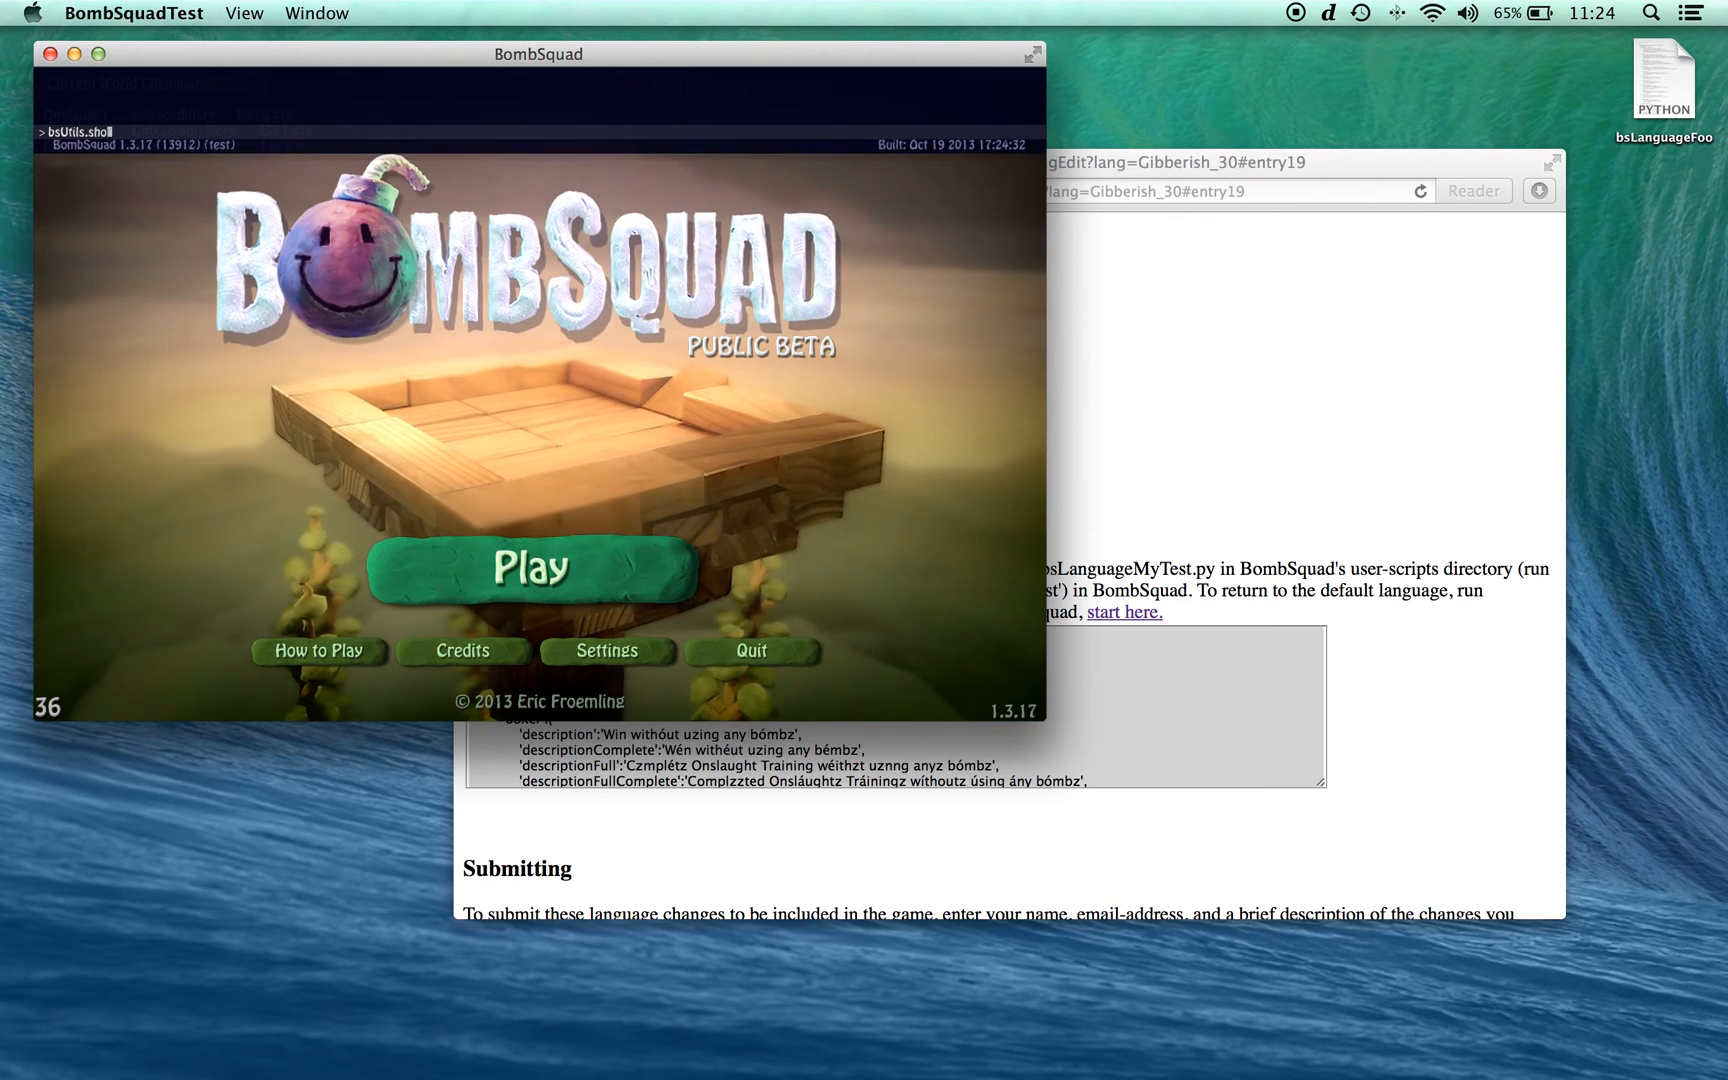
{"action": "type", "text": "wUserScripts()"}
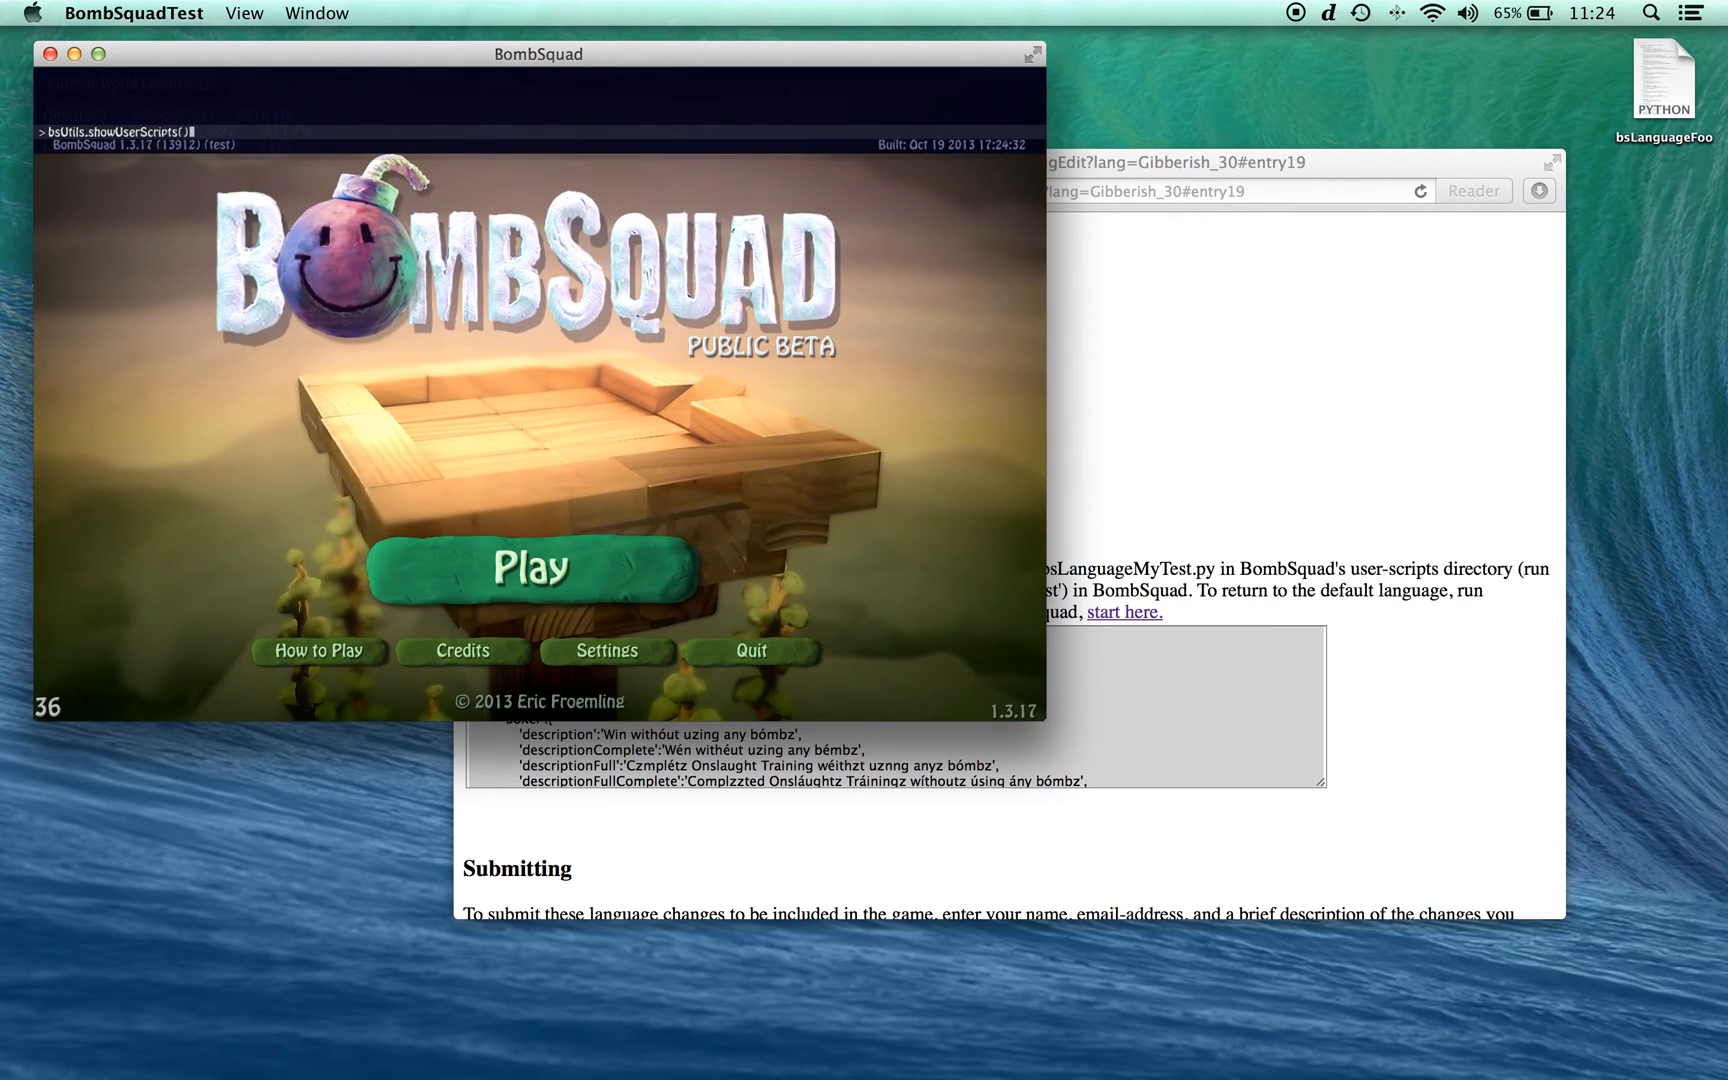
{"action": "key", "text": "Return"}
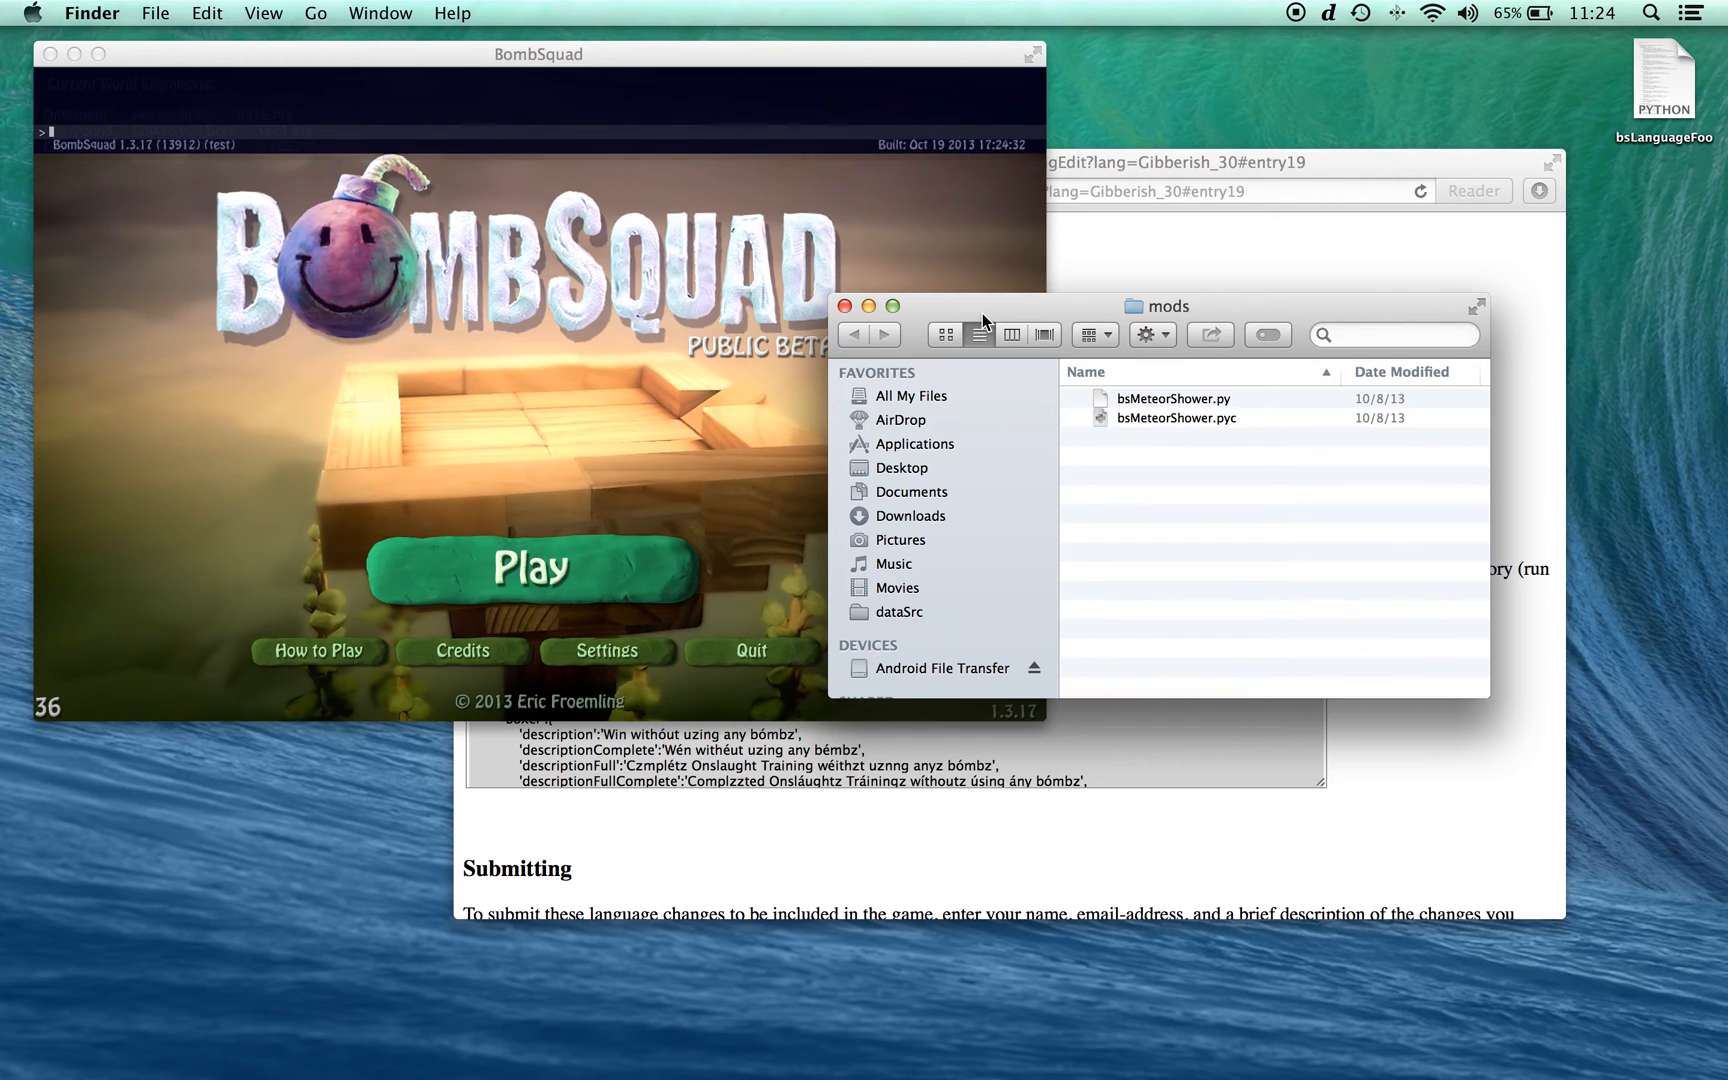
Step: Move the bsLanguageFoo file from the desktop into the mods folder and place the folder window beside the game
{"action": "left_click_drag", "start_coordinate": [981, 313], "coordinate": [864, 389]}
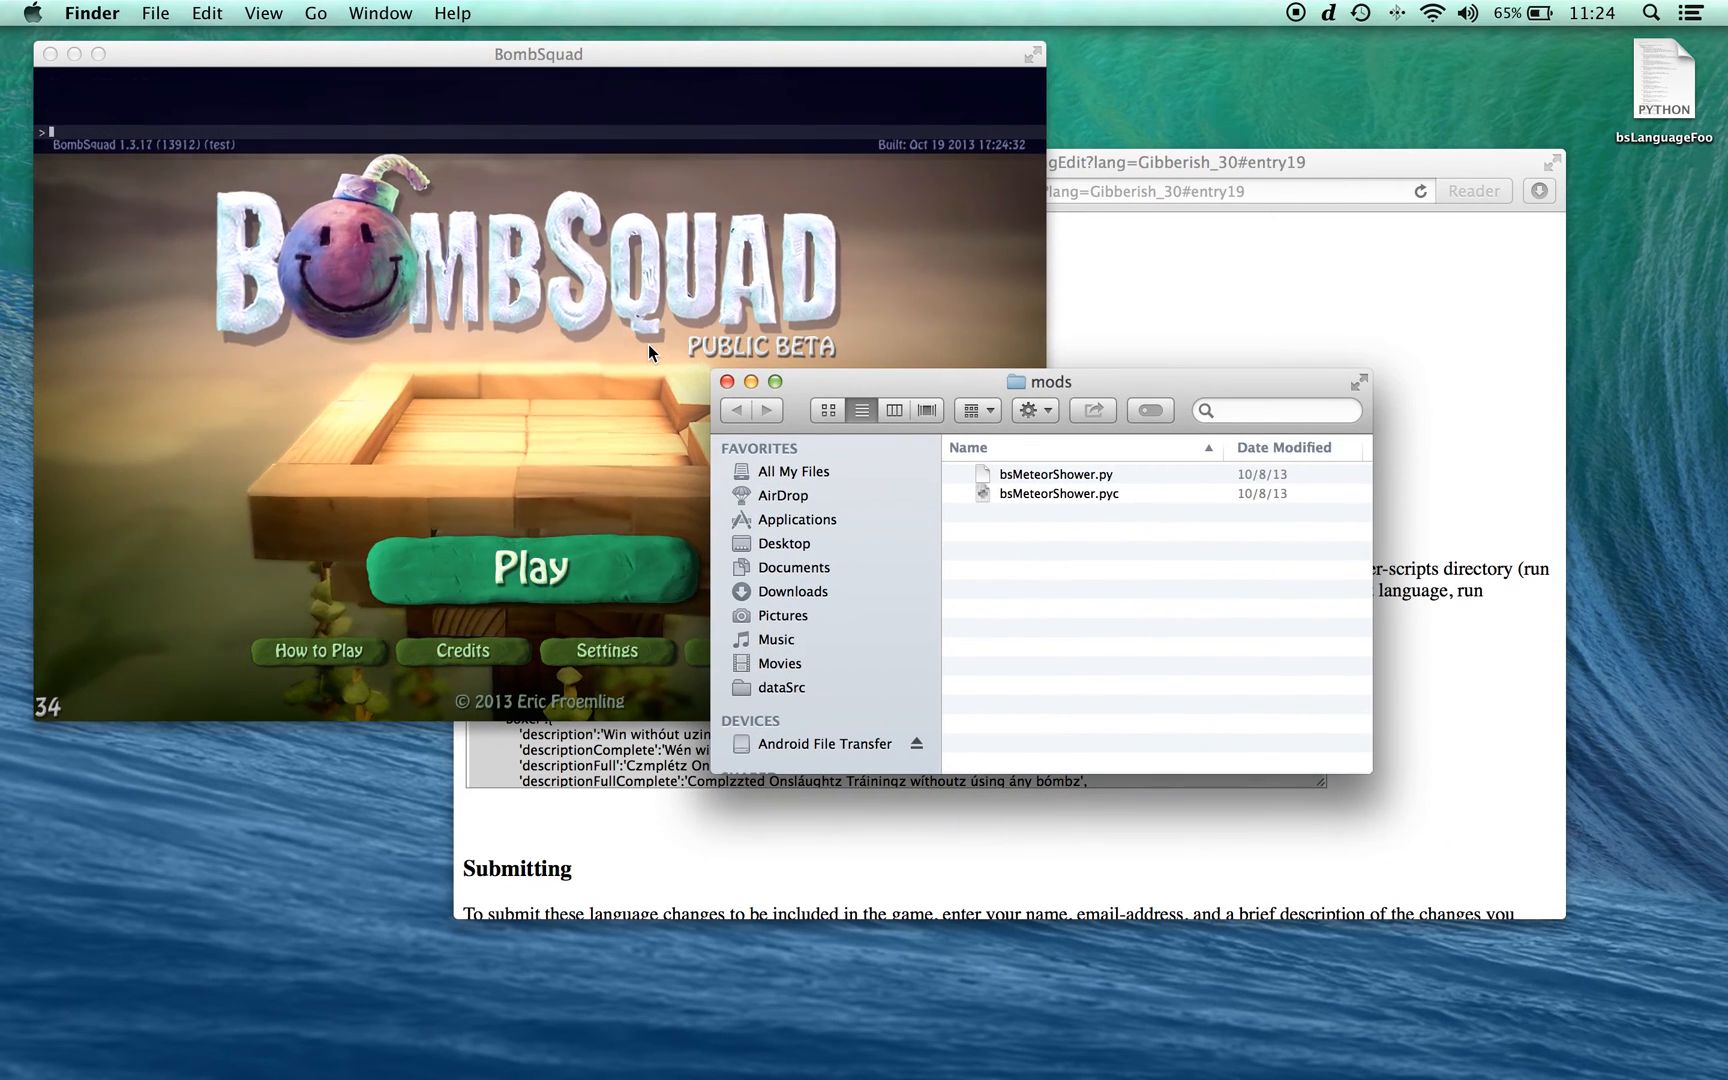
{"action": "left_click_drag", "start_coordinate": [1664, 80], "coordinate": [1183, 603]}
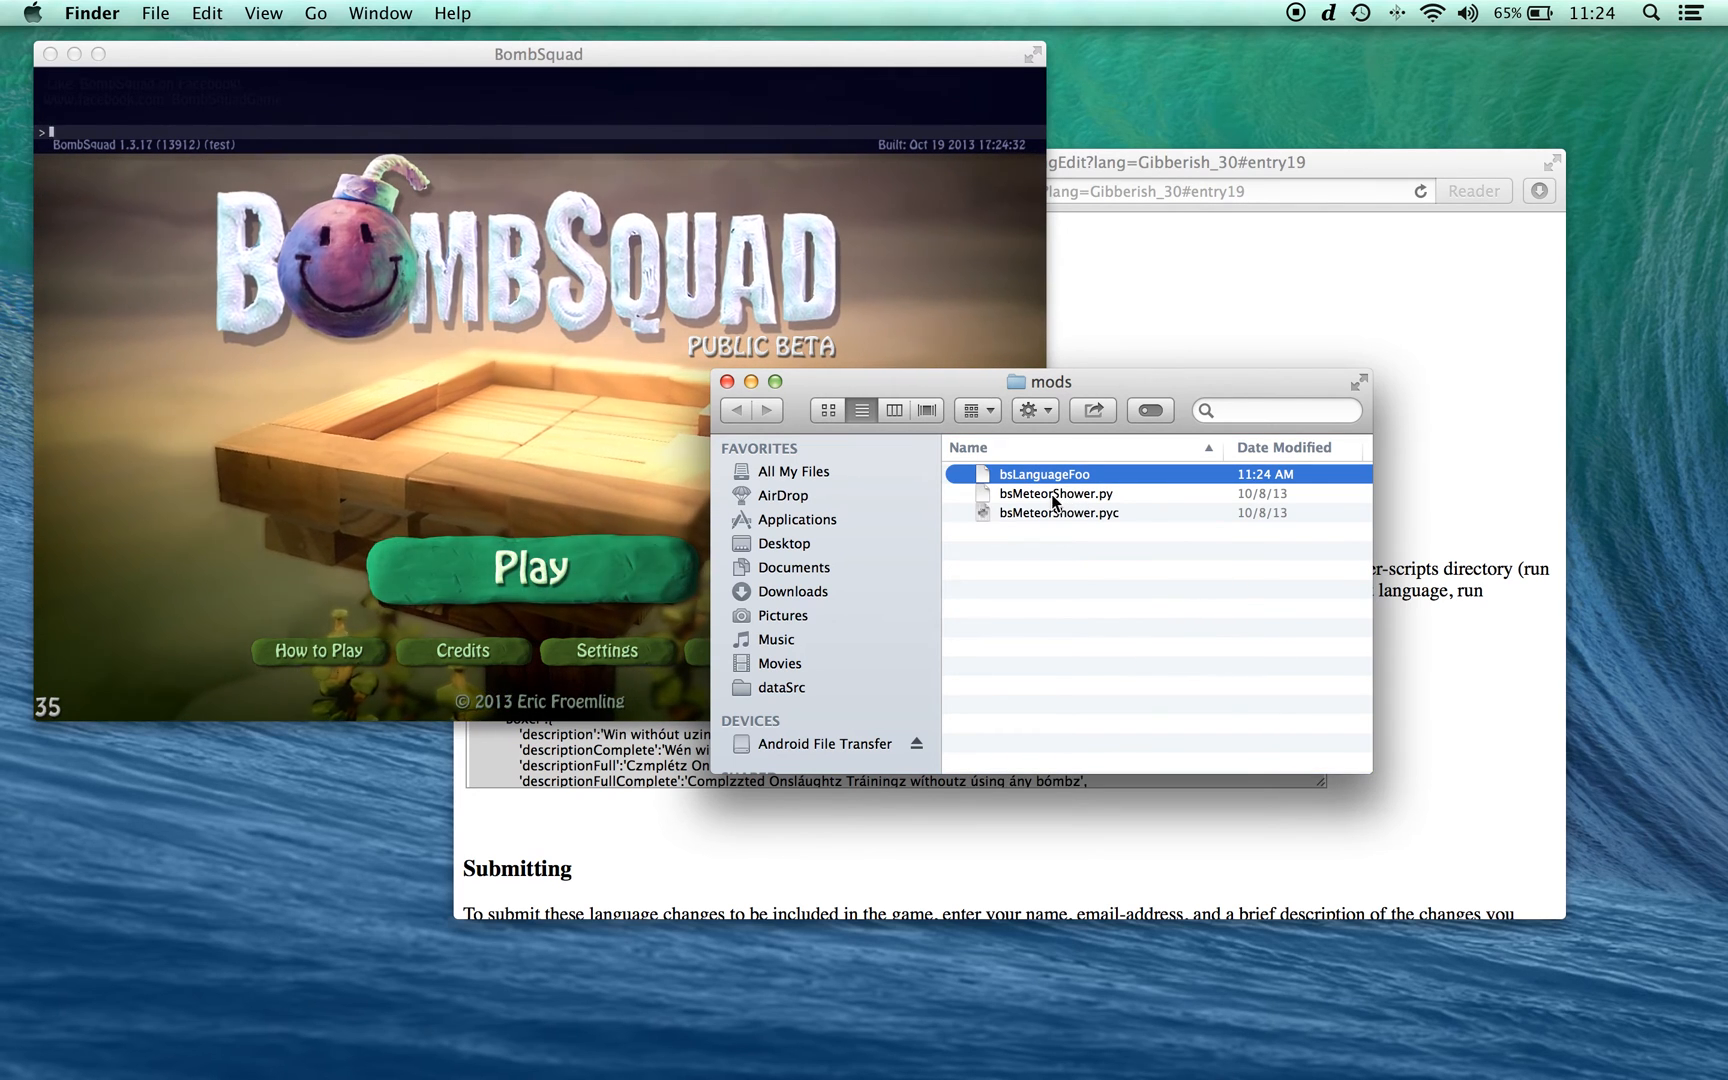
{"action": "left_click_drag", "start_coordinate": [893, 383], "coordinate": [1255, 491]}
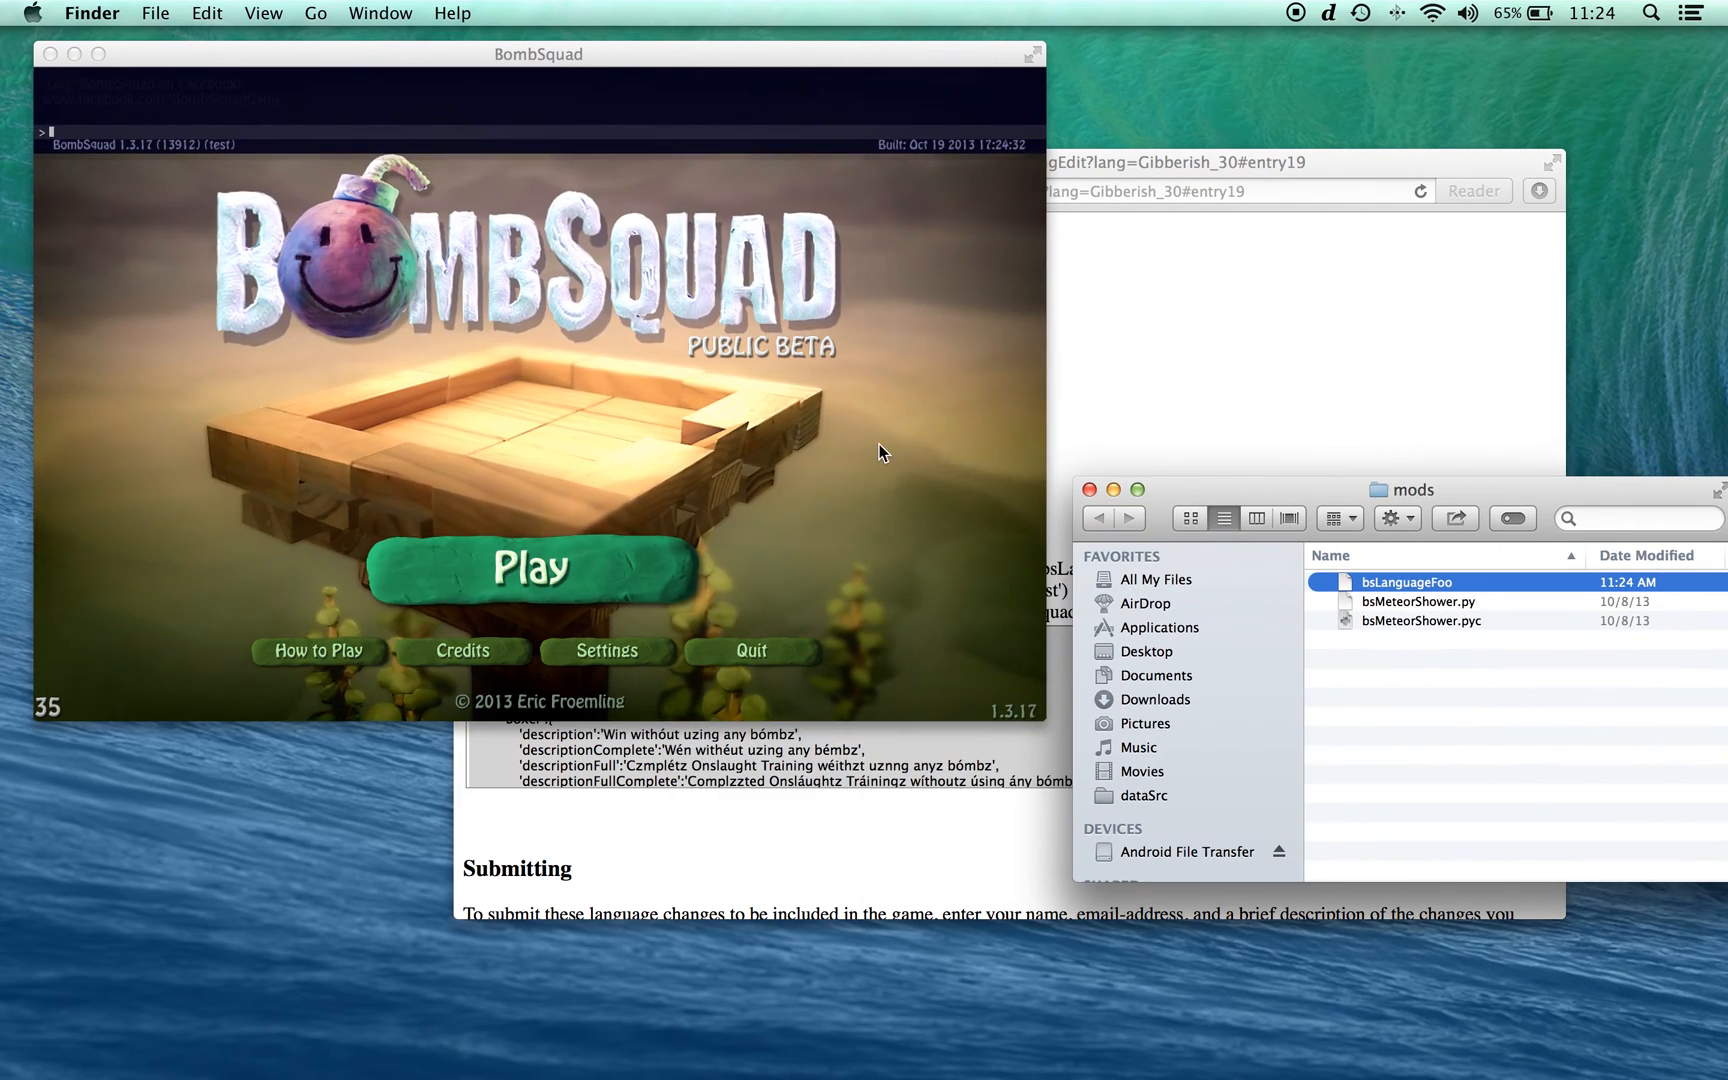
Step: Switch back to BombSquad and run bs.setLanguage('Foo') in the console
{"action": "left_click", "coordinate": [866, 448]}
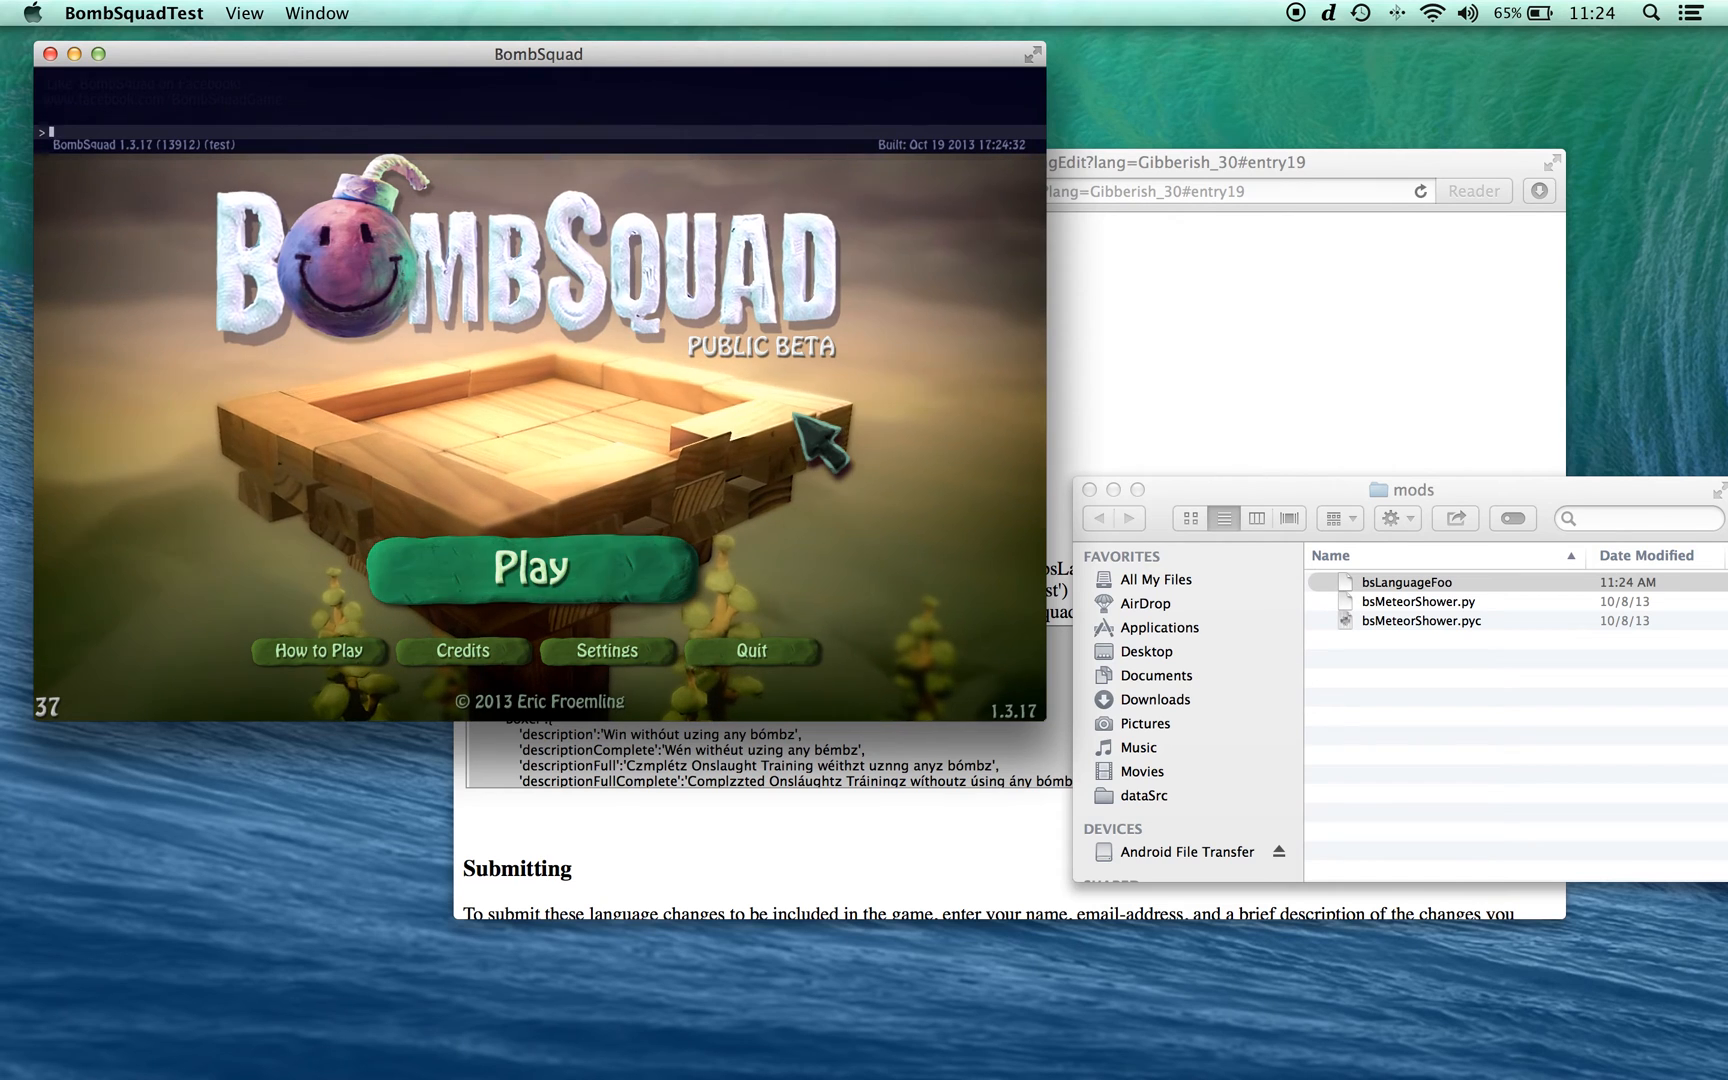
{"action": "type", "text": "bs.set"}
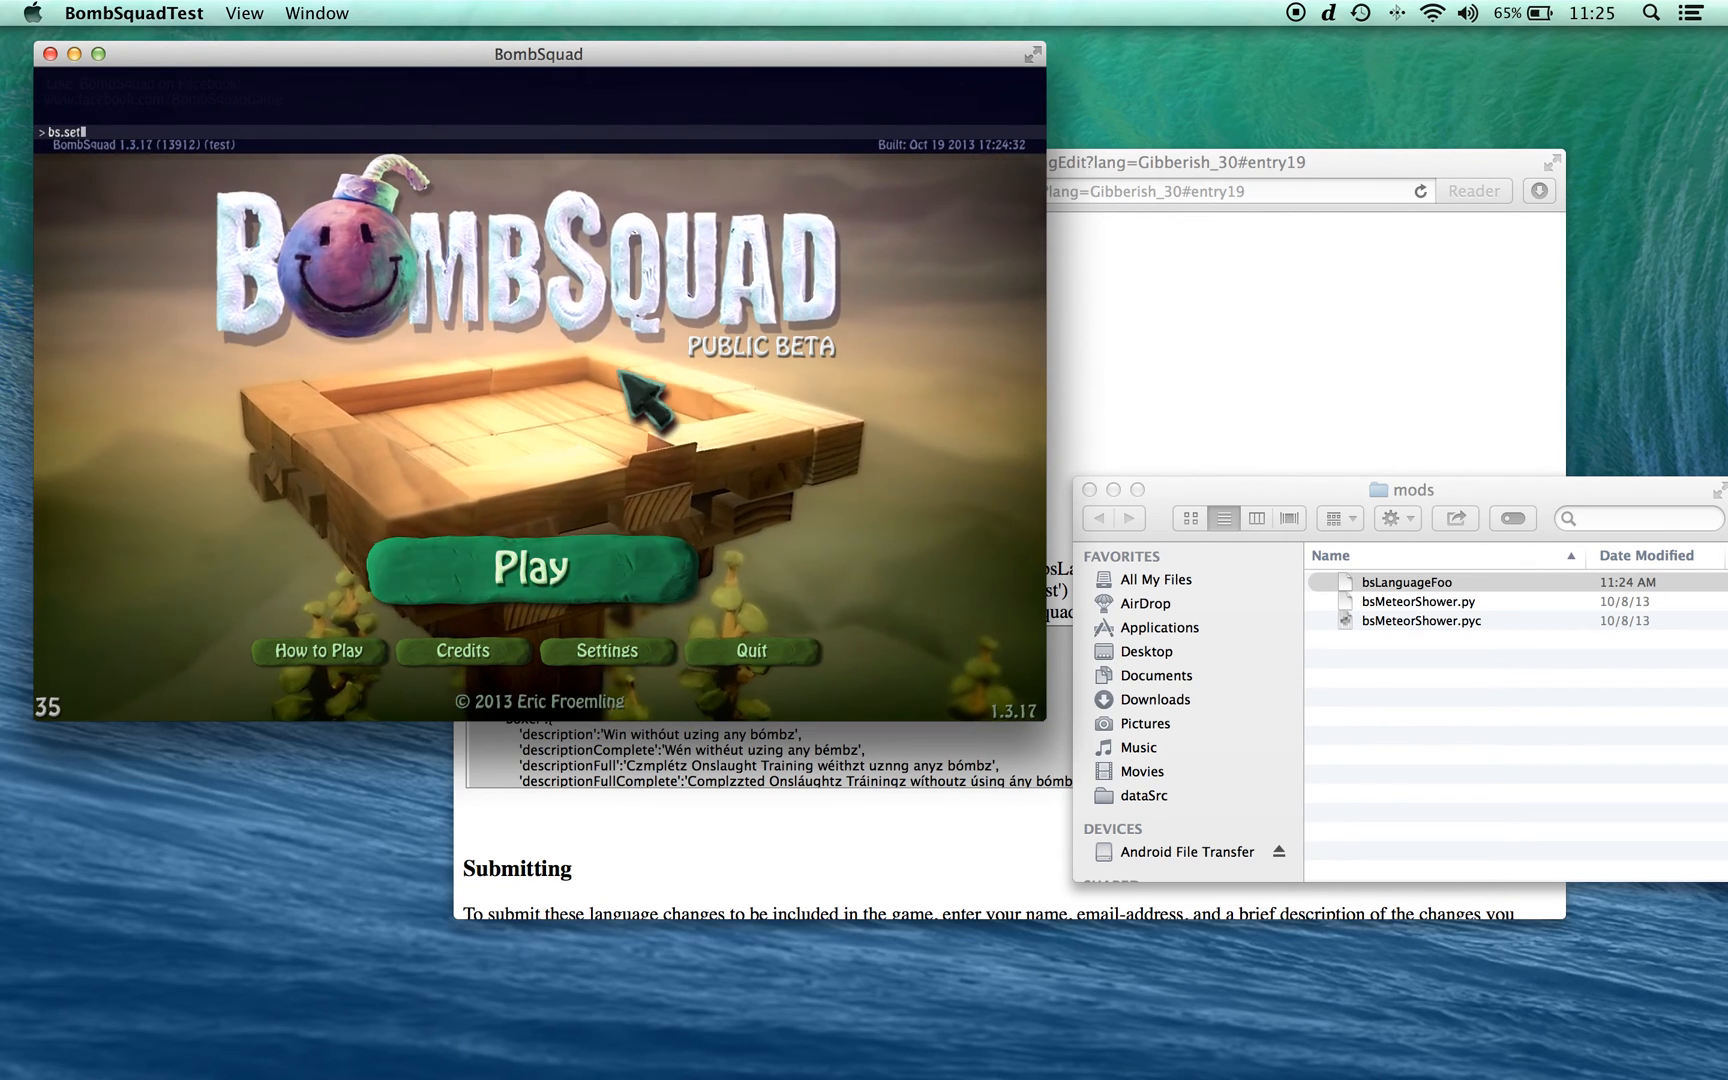
{"action": "type", "text": "Language('Foo')"}
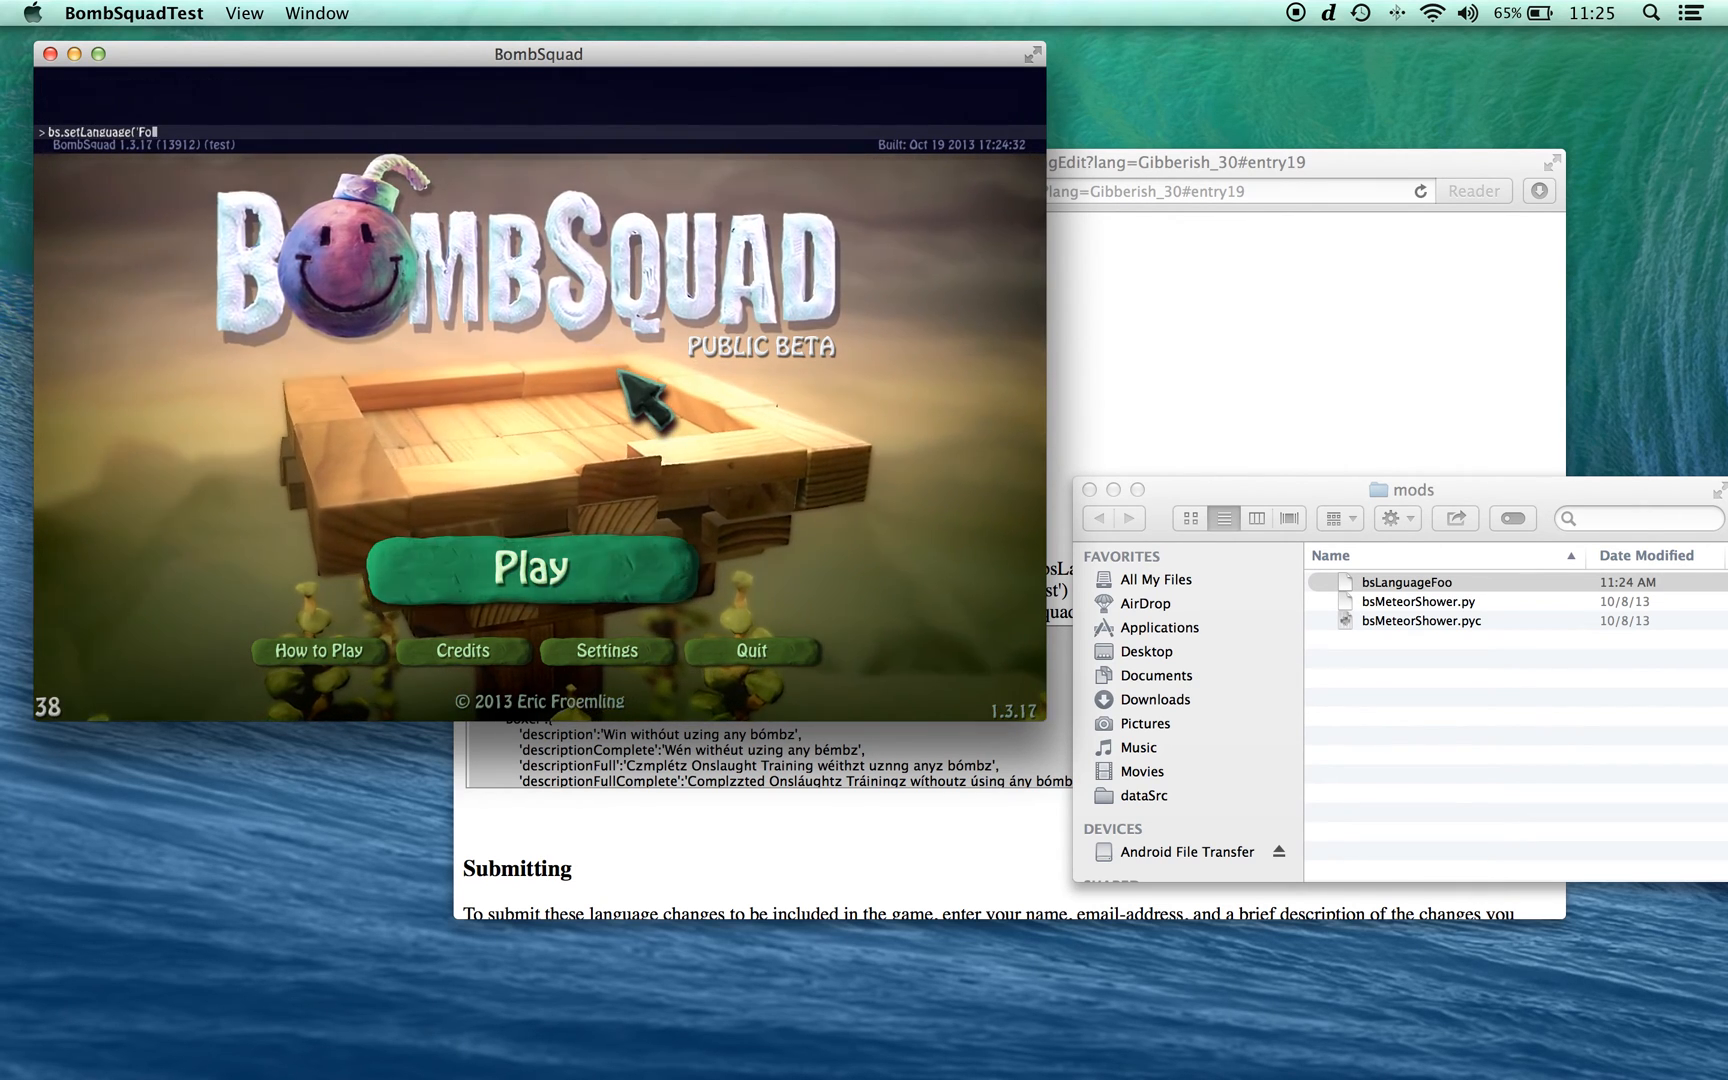
{"action": "key", "text": "Return"}
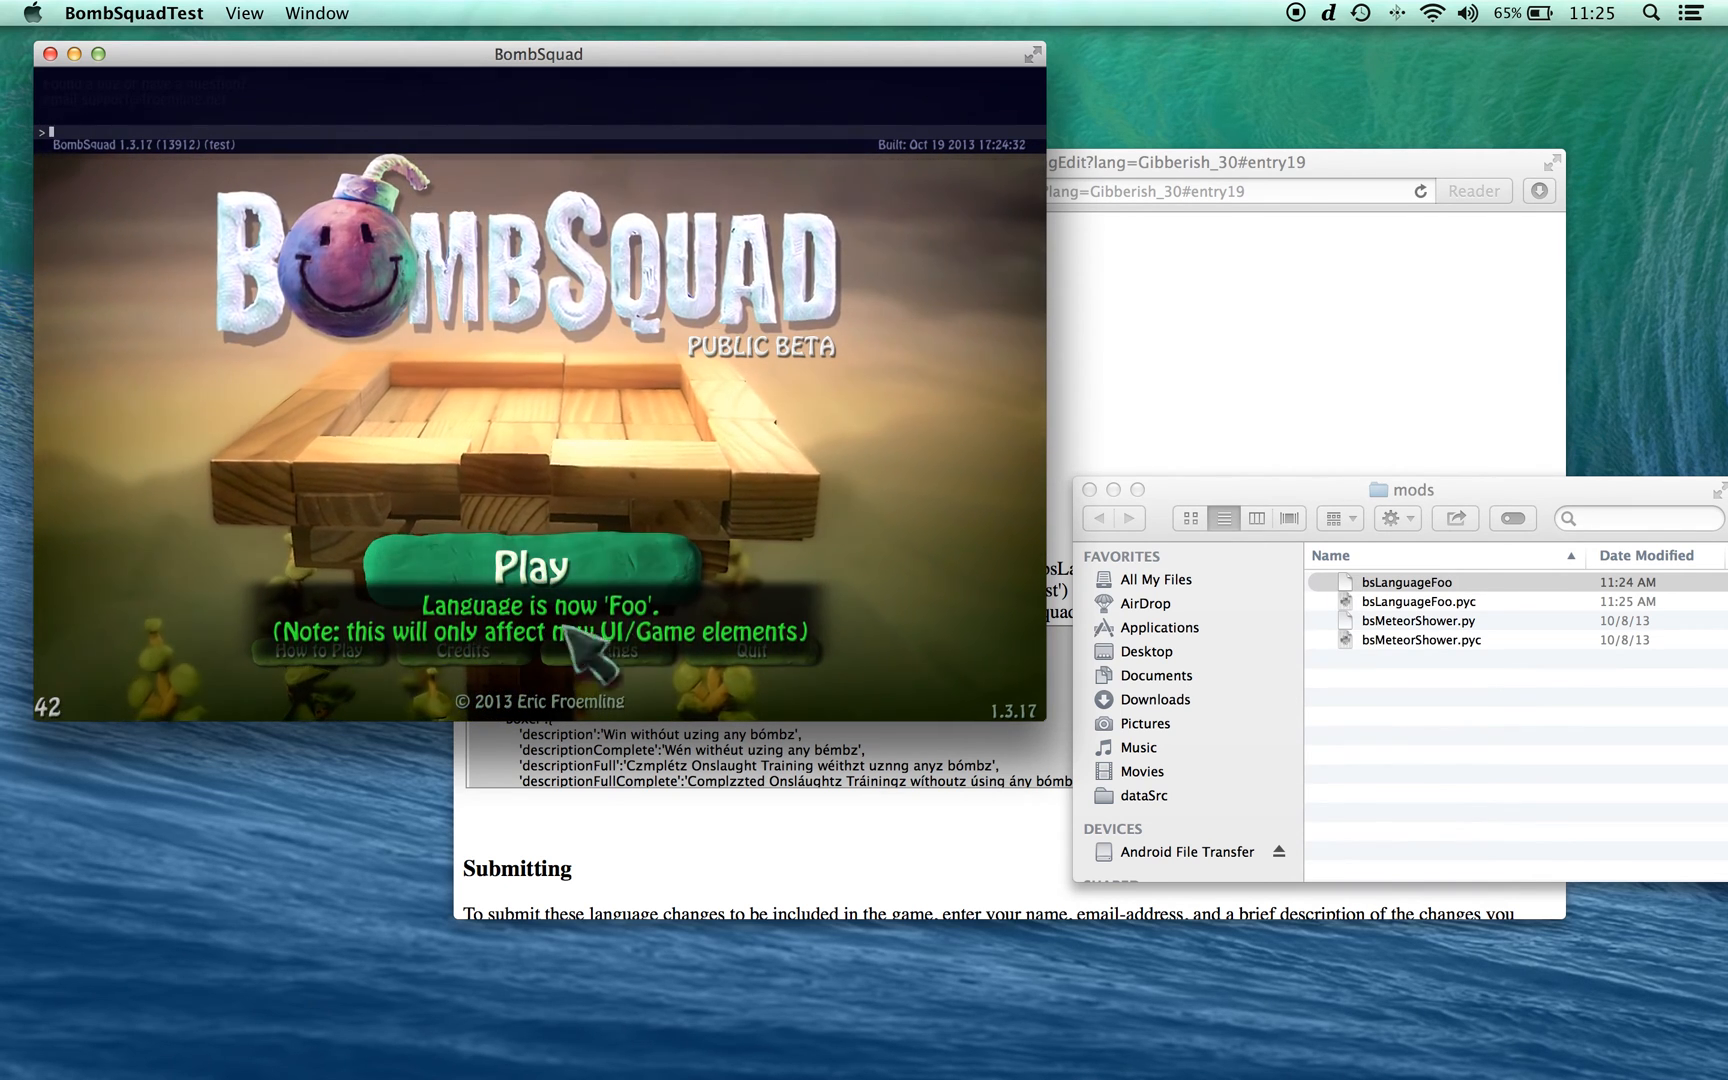
Step: Examine the translated text in the game's main menu, settings and How to Play screens
{"action": "left_click", "coordinate": [548, 575]}
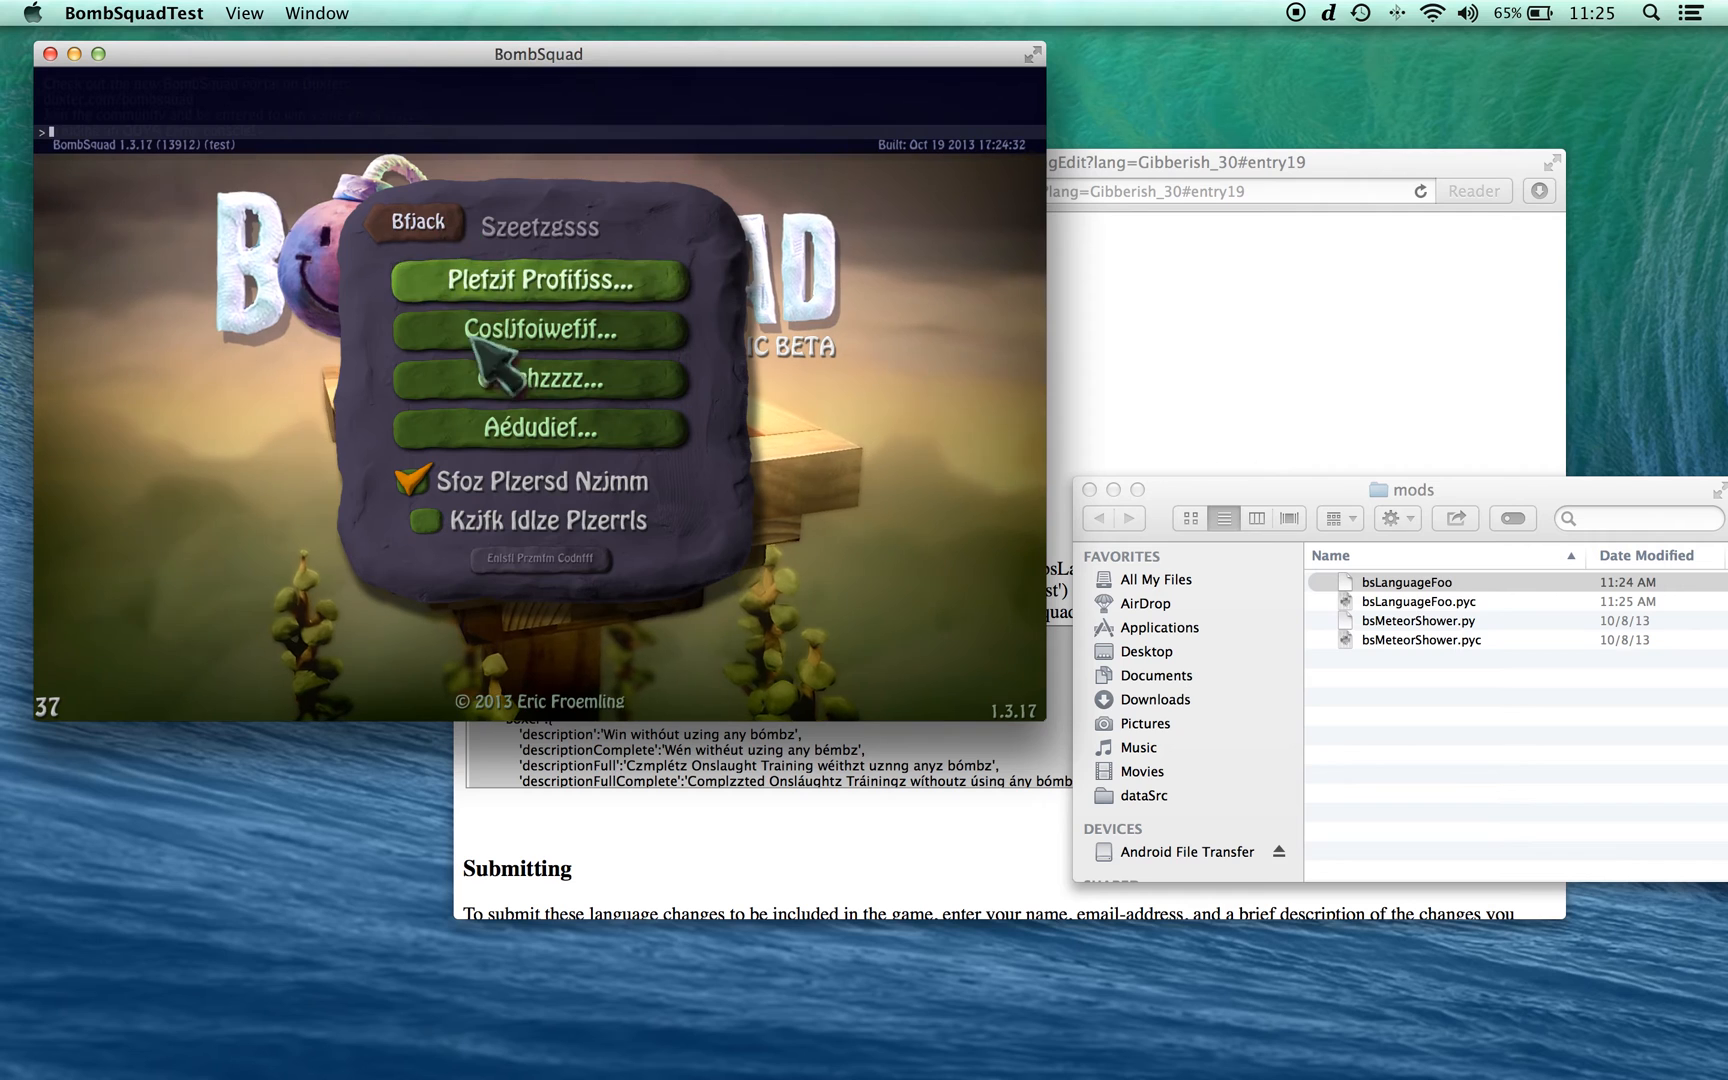
{"action": "left_click", "coordinate": [425, 214]}
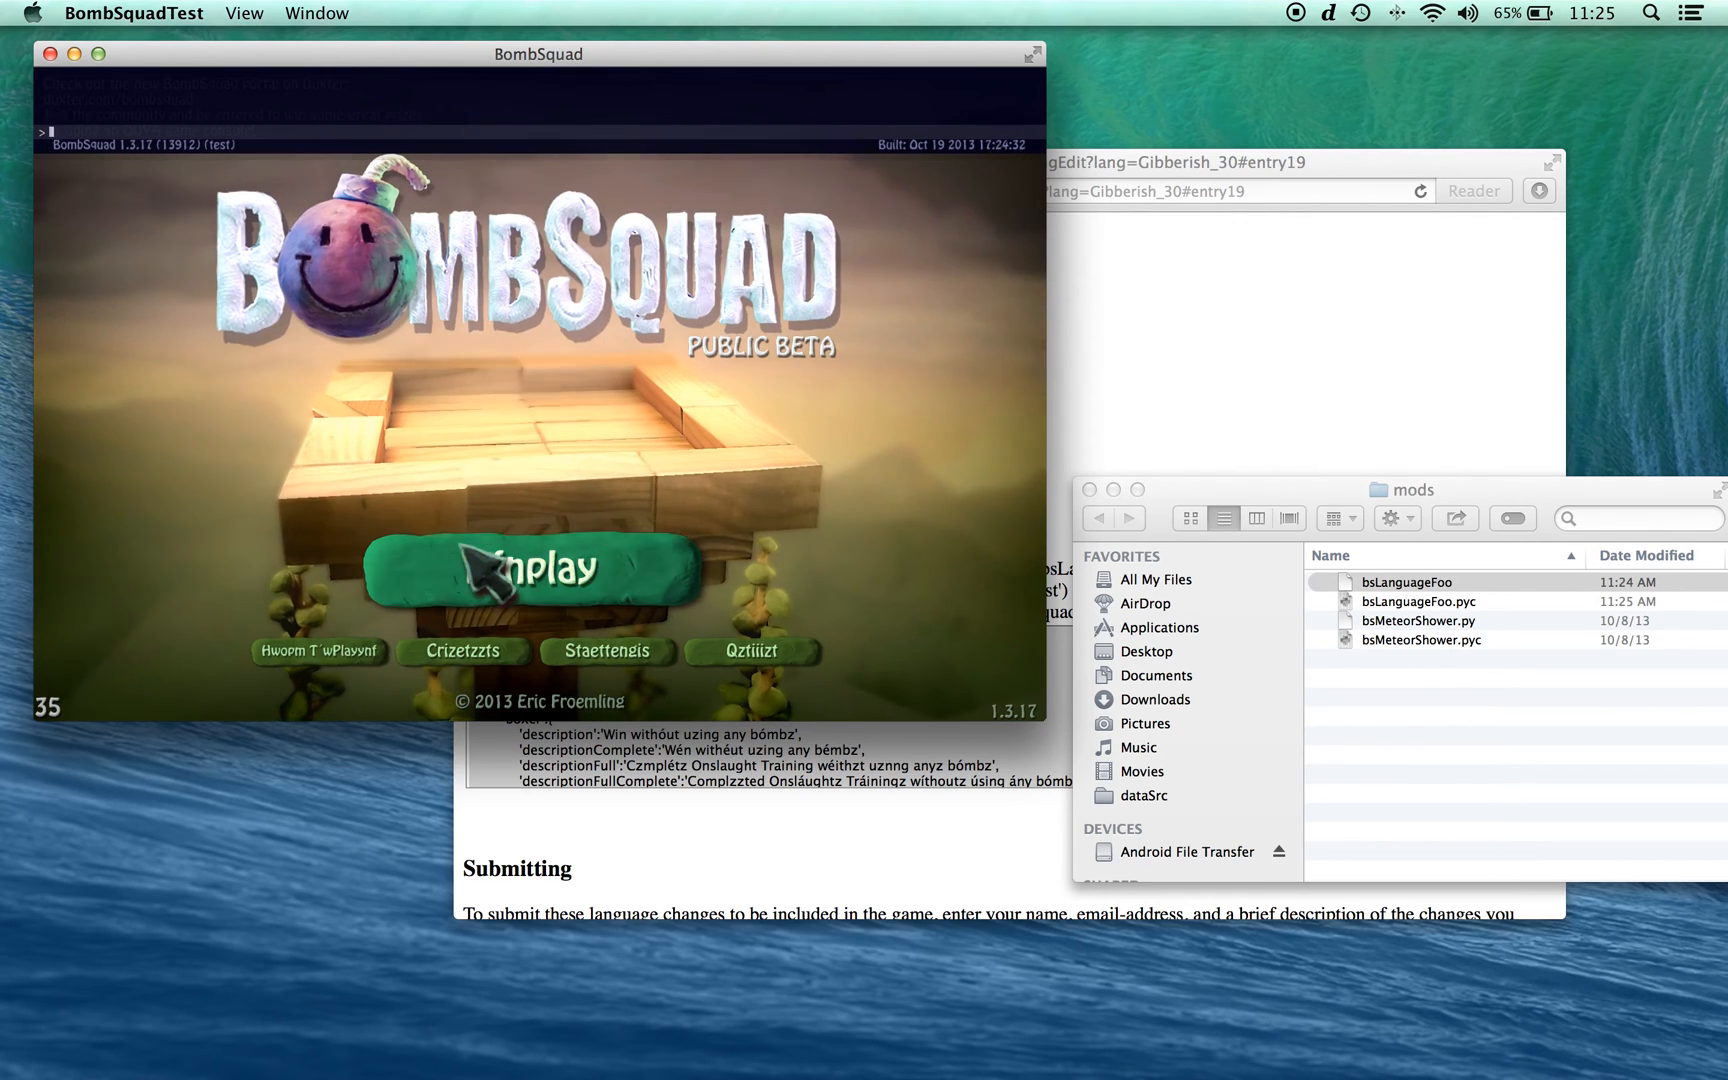
{"action": "left_click", "coordinate": [455, 645]}
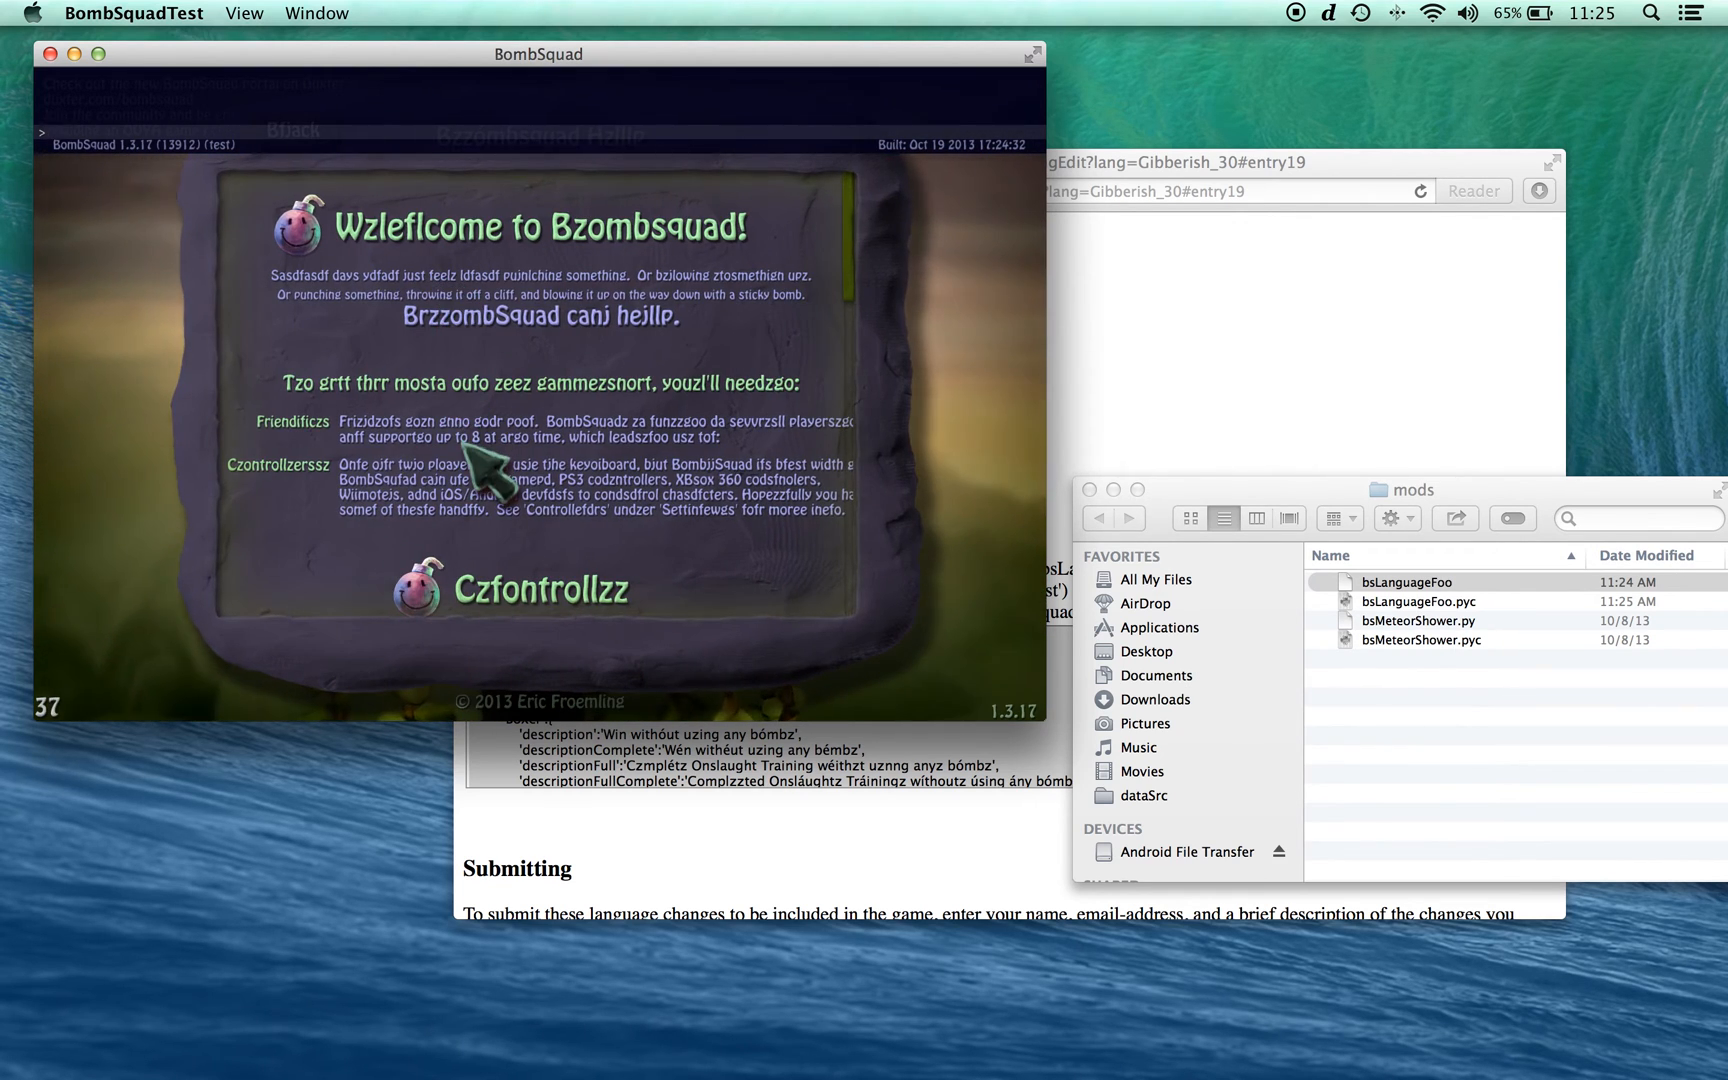
{"action": "scroll", "coordinate": [466, 414], "scroll_direction": "down", "scroll_amount": 3}
{"action": "scroll", "coordinate": [490, 440], "scroll_direction": "down", "scroll_amount": 10}
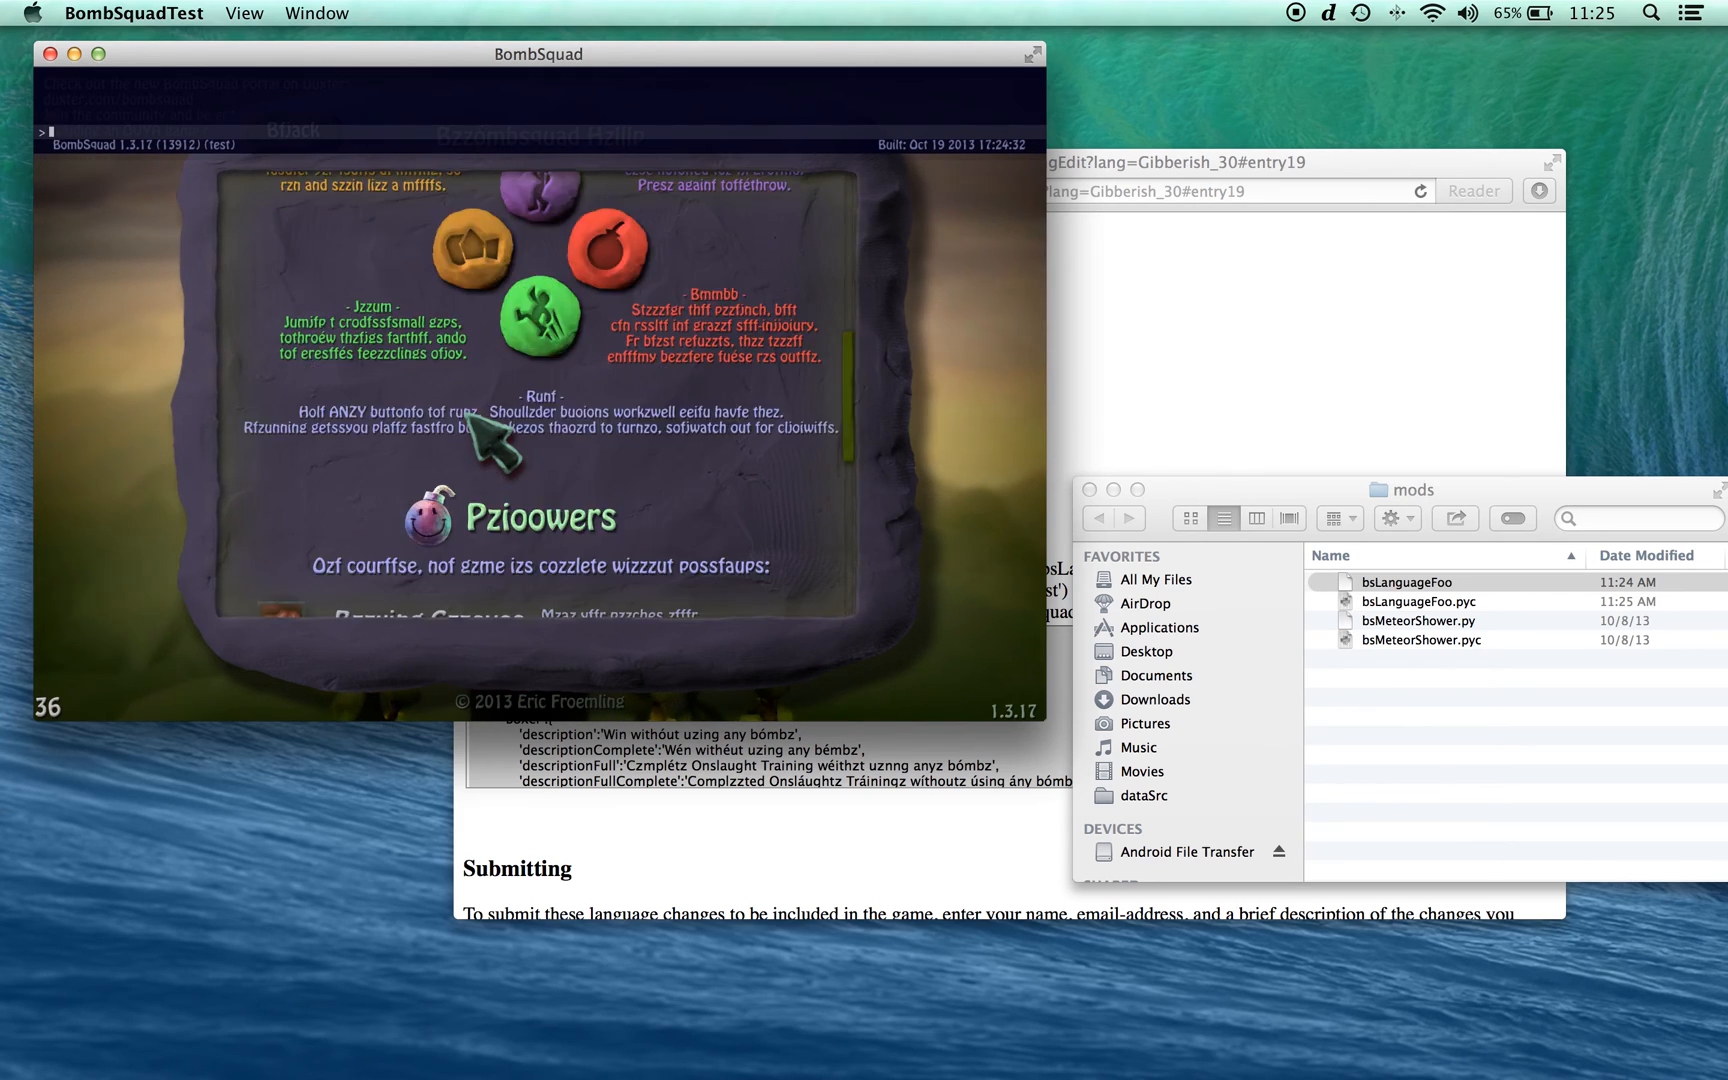
{"action": "scroll", "coordinate": [515, 385], "scroll_direction": "up", "scroll_amount": 8}
{"action": "scroll", "coordinate": [525, 375], "scroll_direction": "up", "scroll_amount": 5}
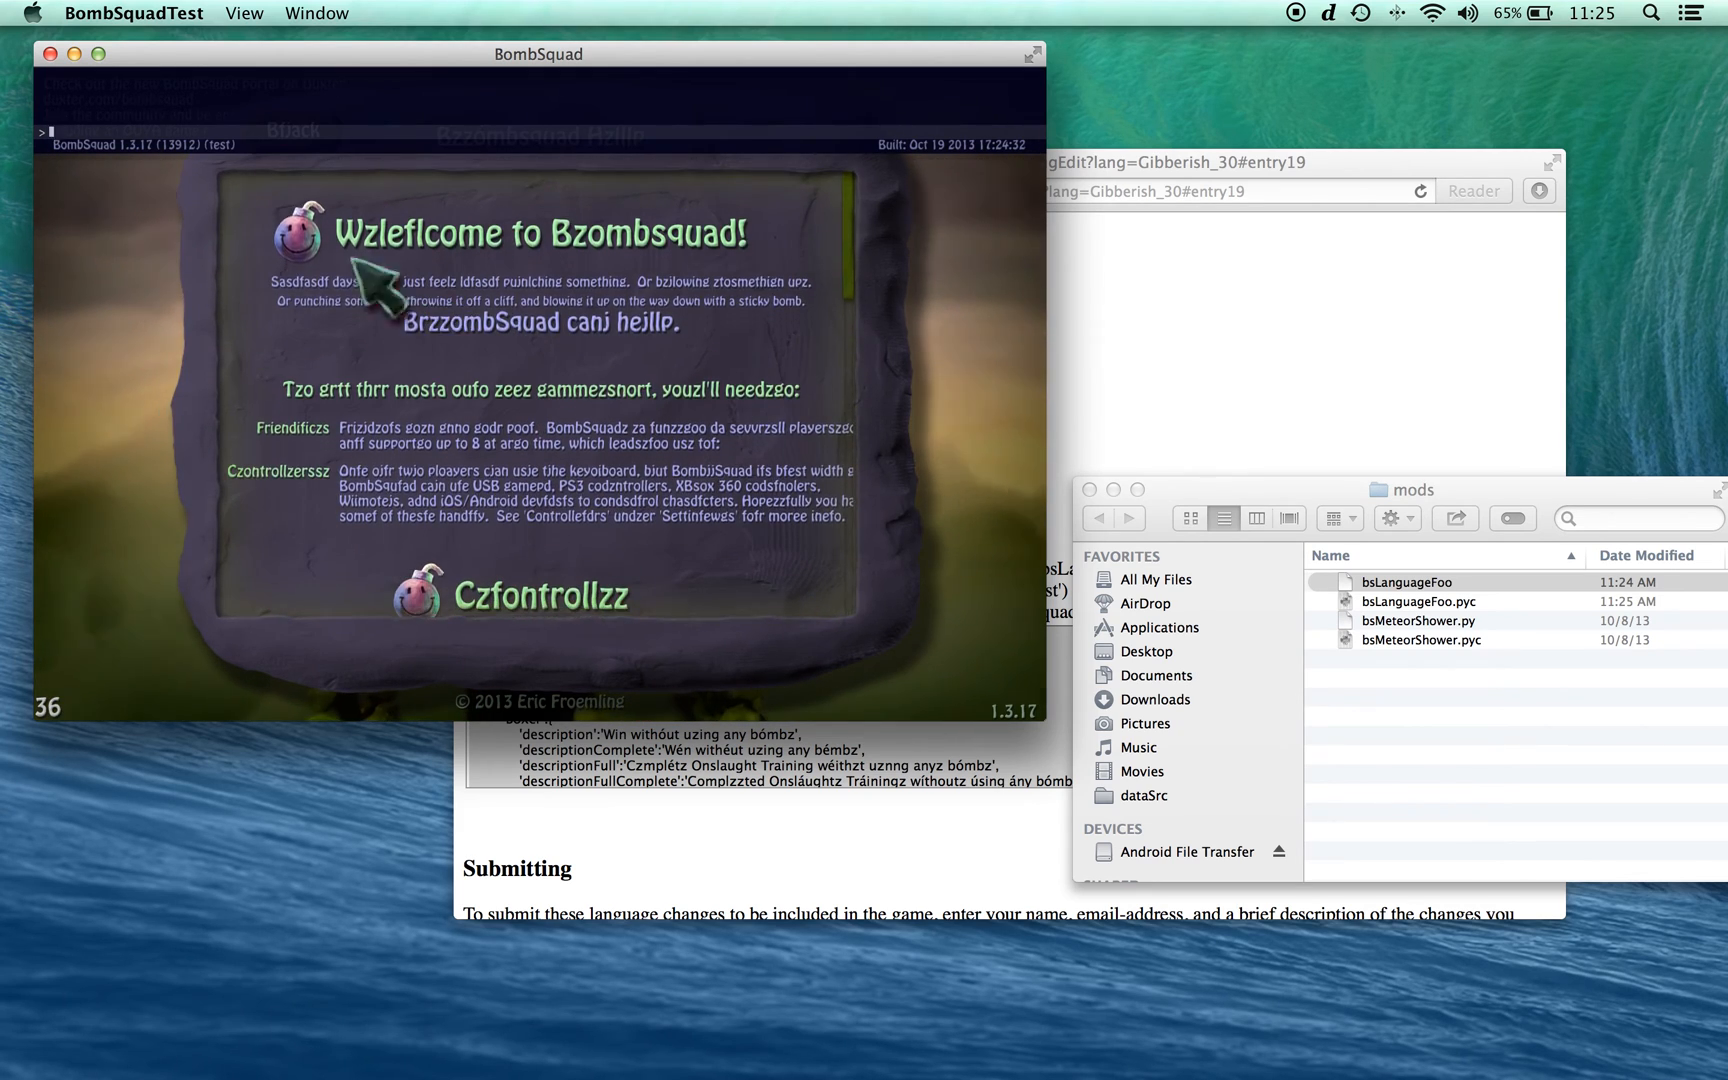
{"action": "left_click", "coordinate": [265, 145]}
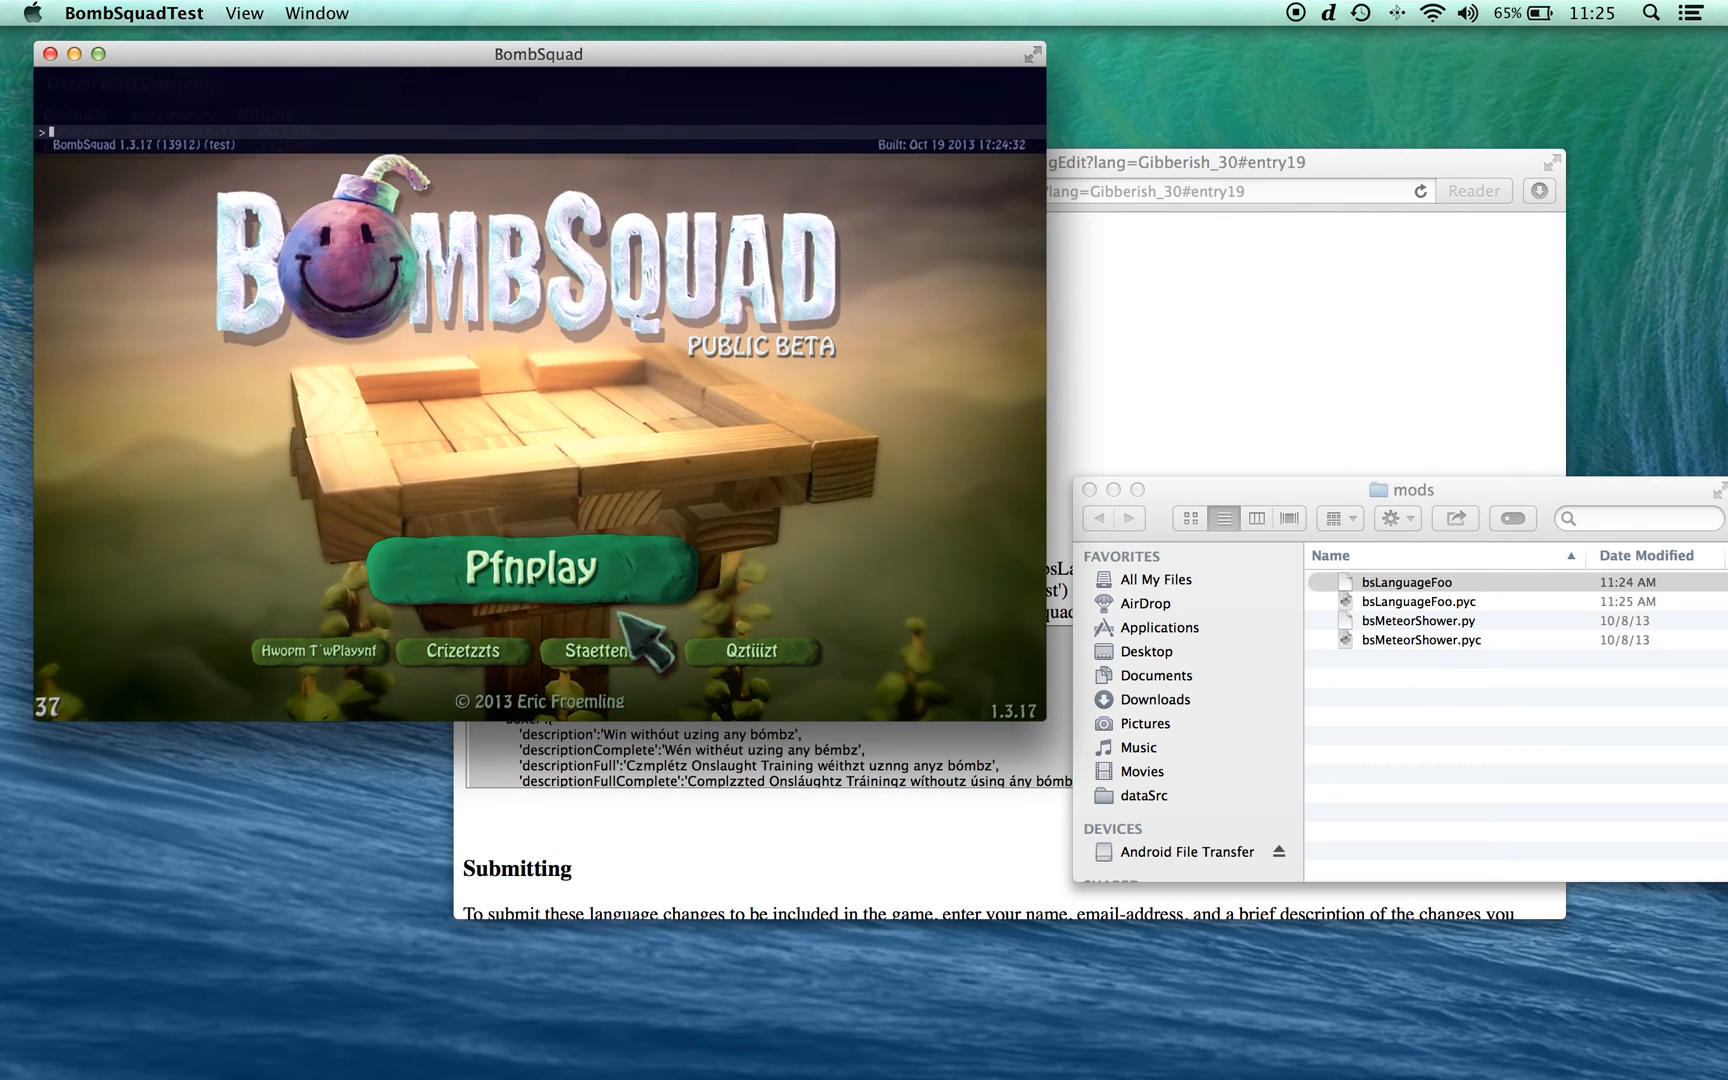
{"action": "left_click", "coordinate": [578, 652]}
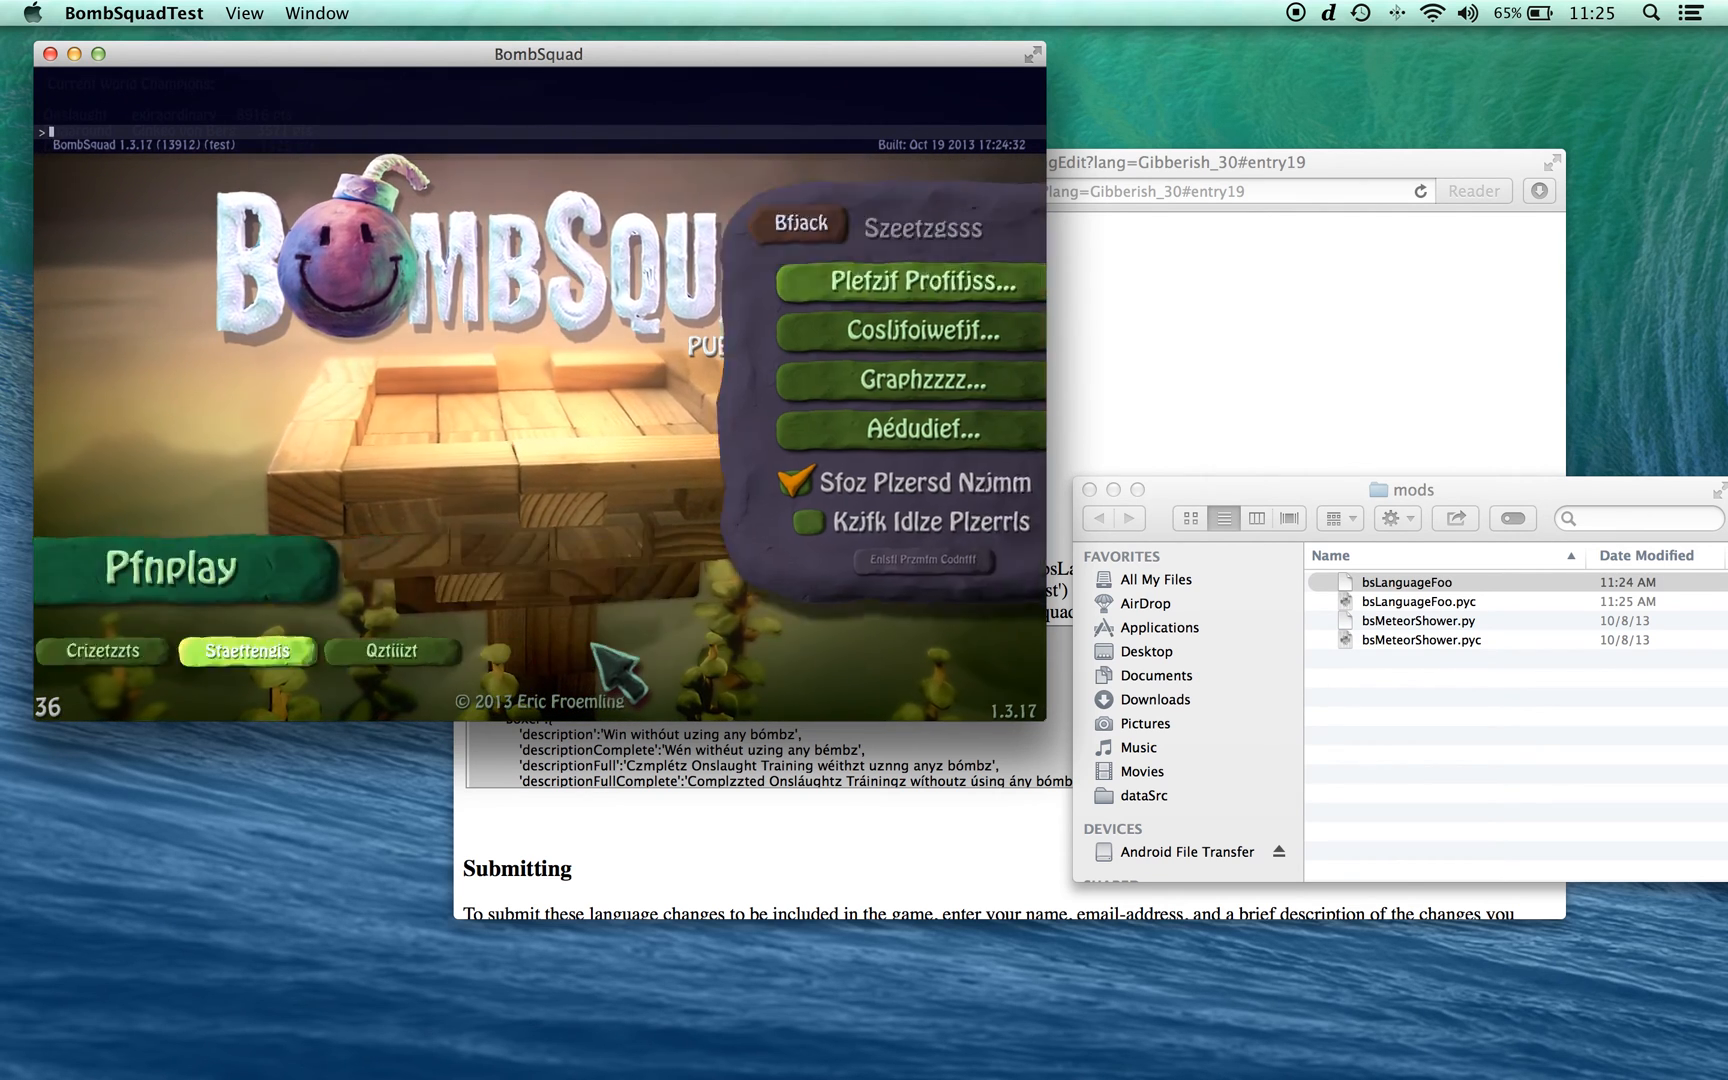
Step: Check the translation page's Testing instructions, then restore the game's default language by running bs.setLanguage(None) in the console
{"action": "left_click", "coordinate": [1135, 397]}
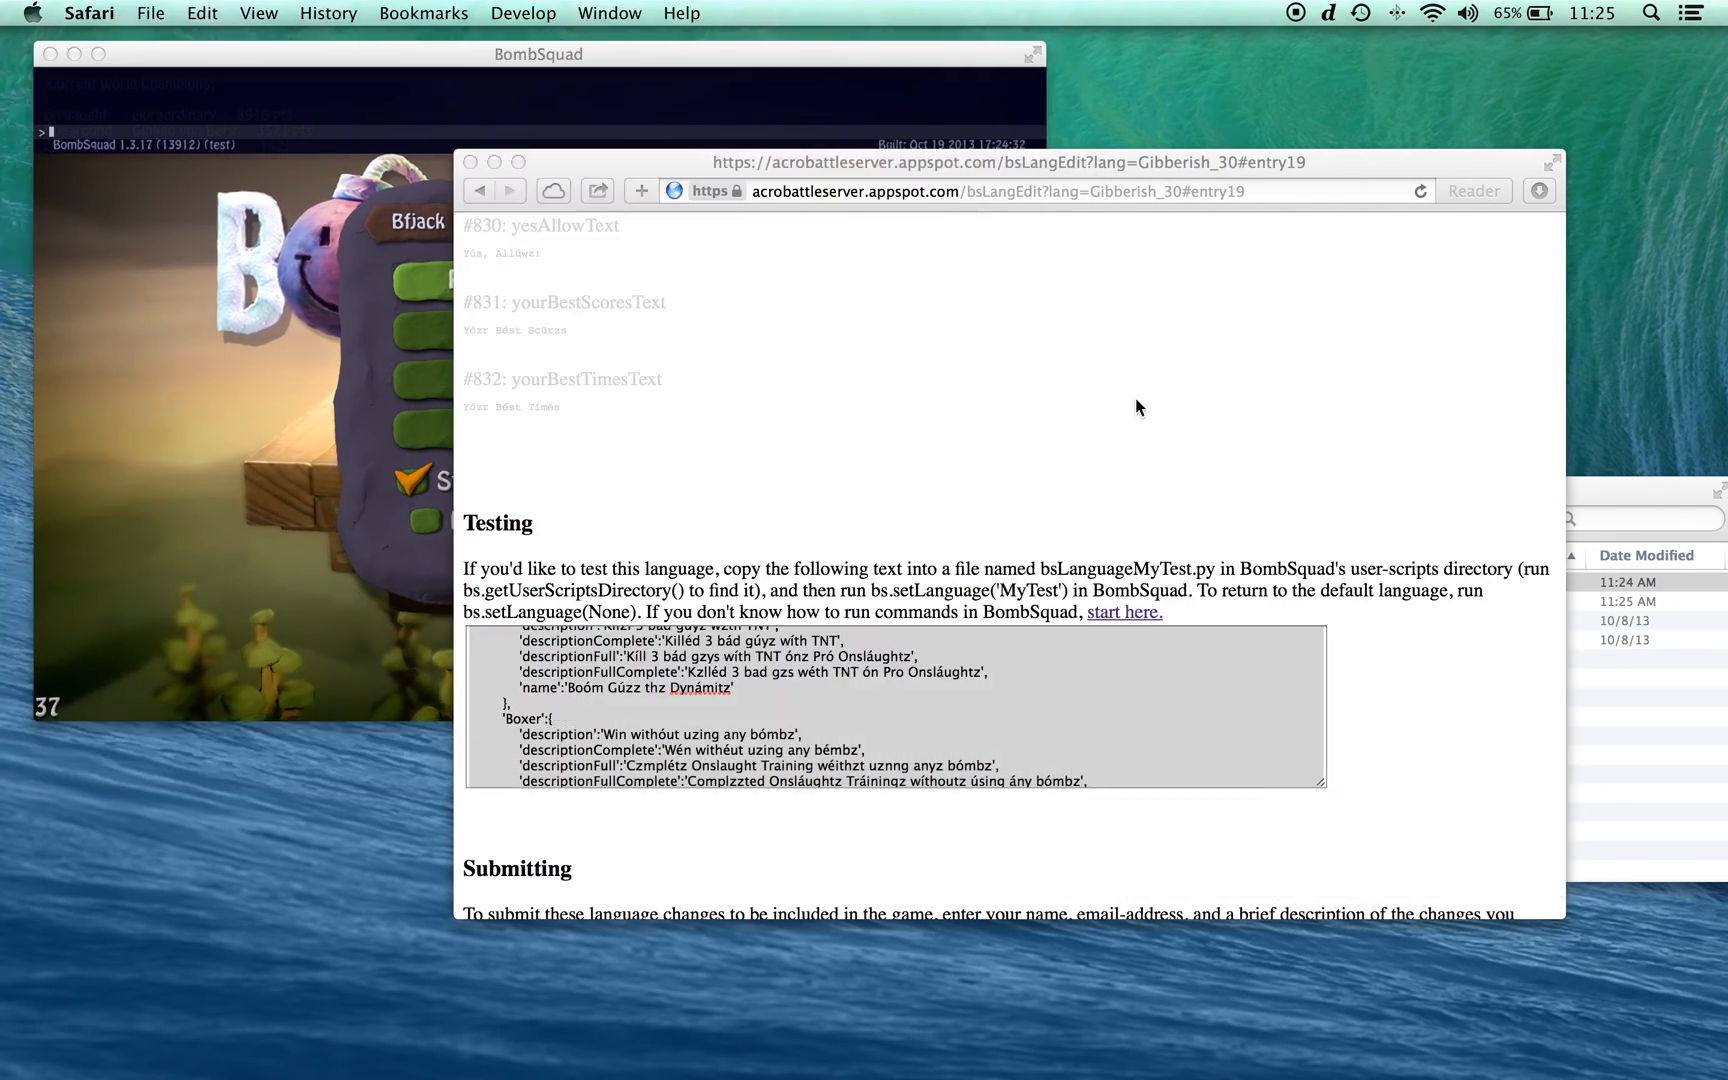
{"action": "triple_click", "coordinate": [953, 605]}
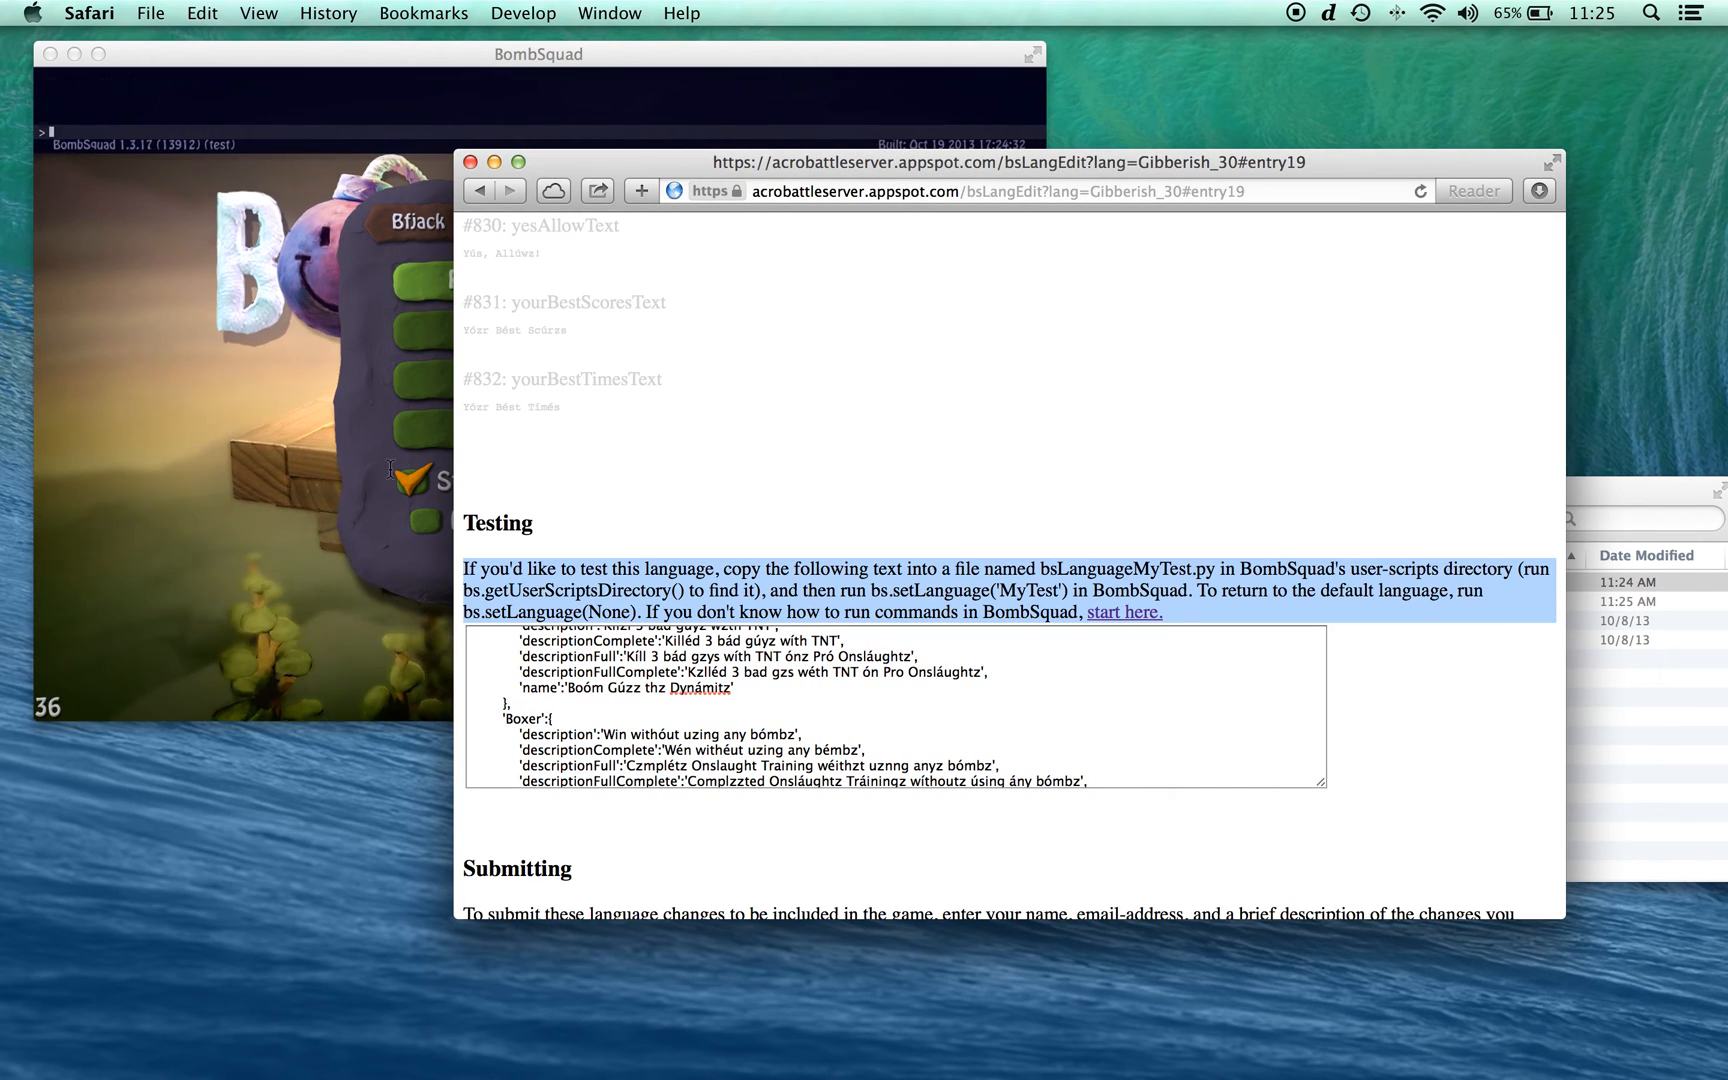
{"action": "left_click", "coordinate": [247, 446]}
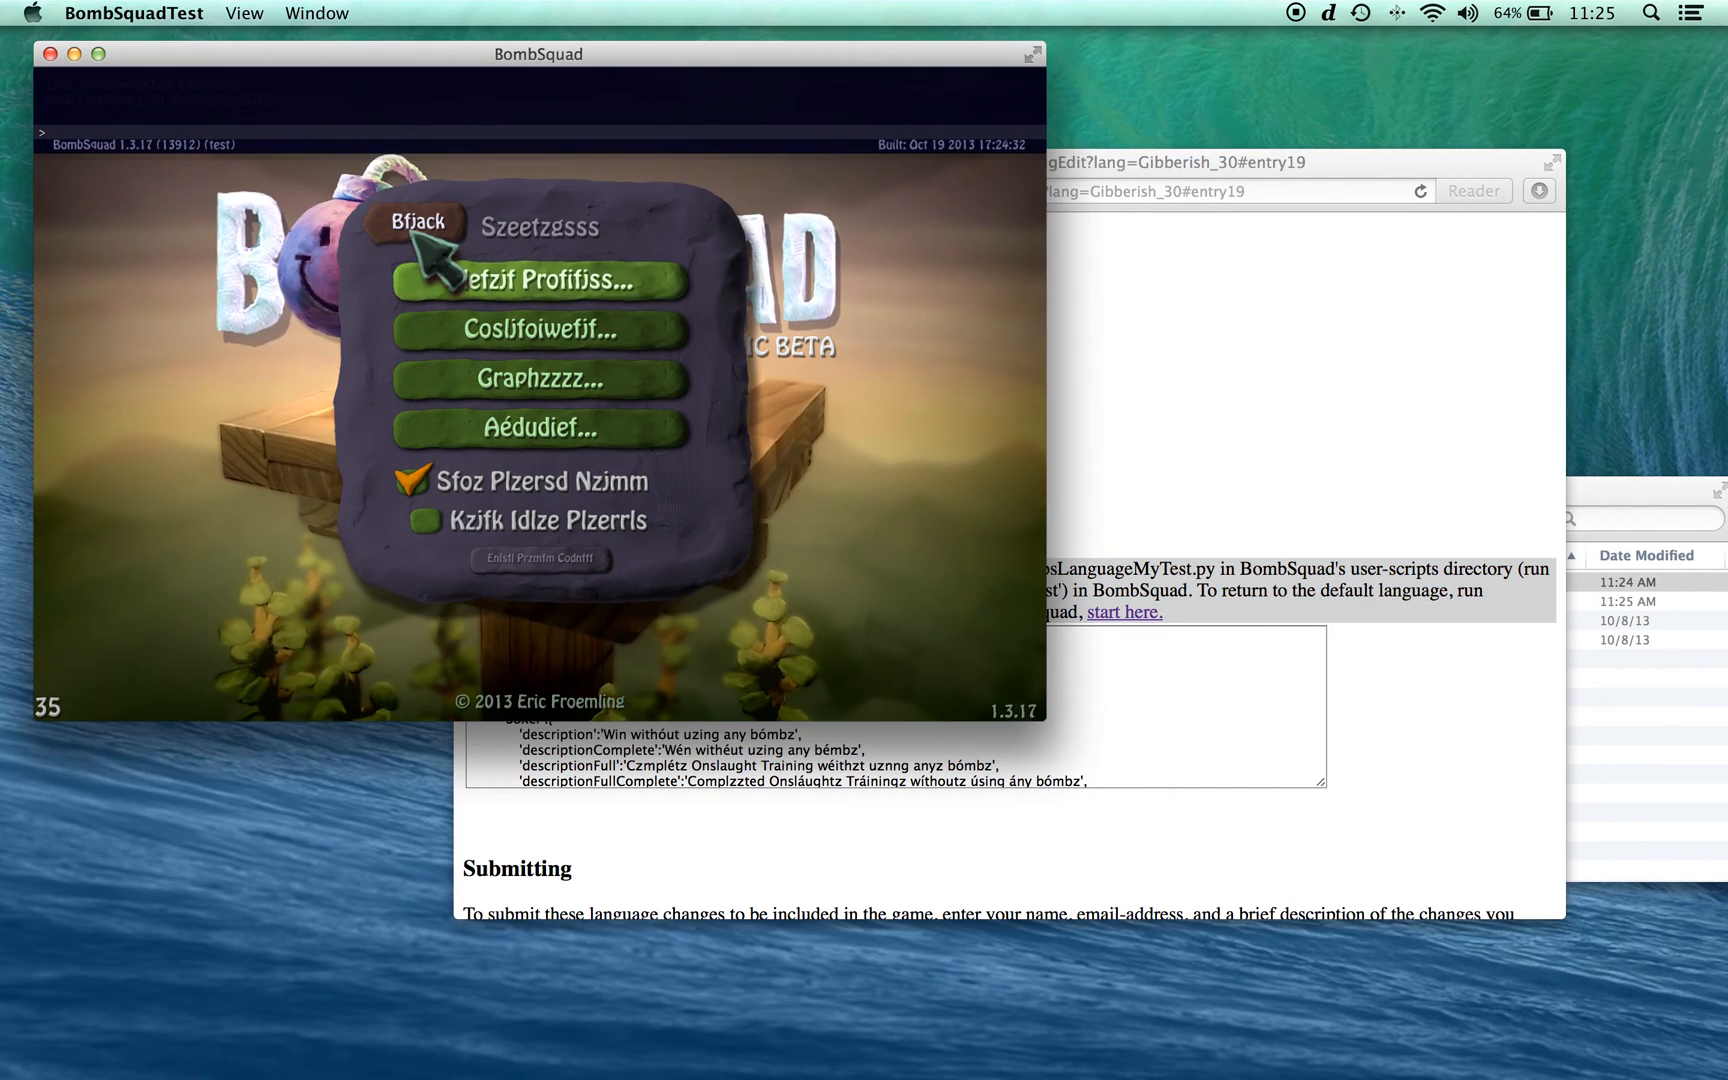
{"action": "left_click", "coordinate": [417, 222]}
{"action": "type", "text": "bs."}
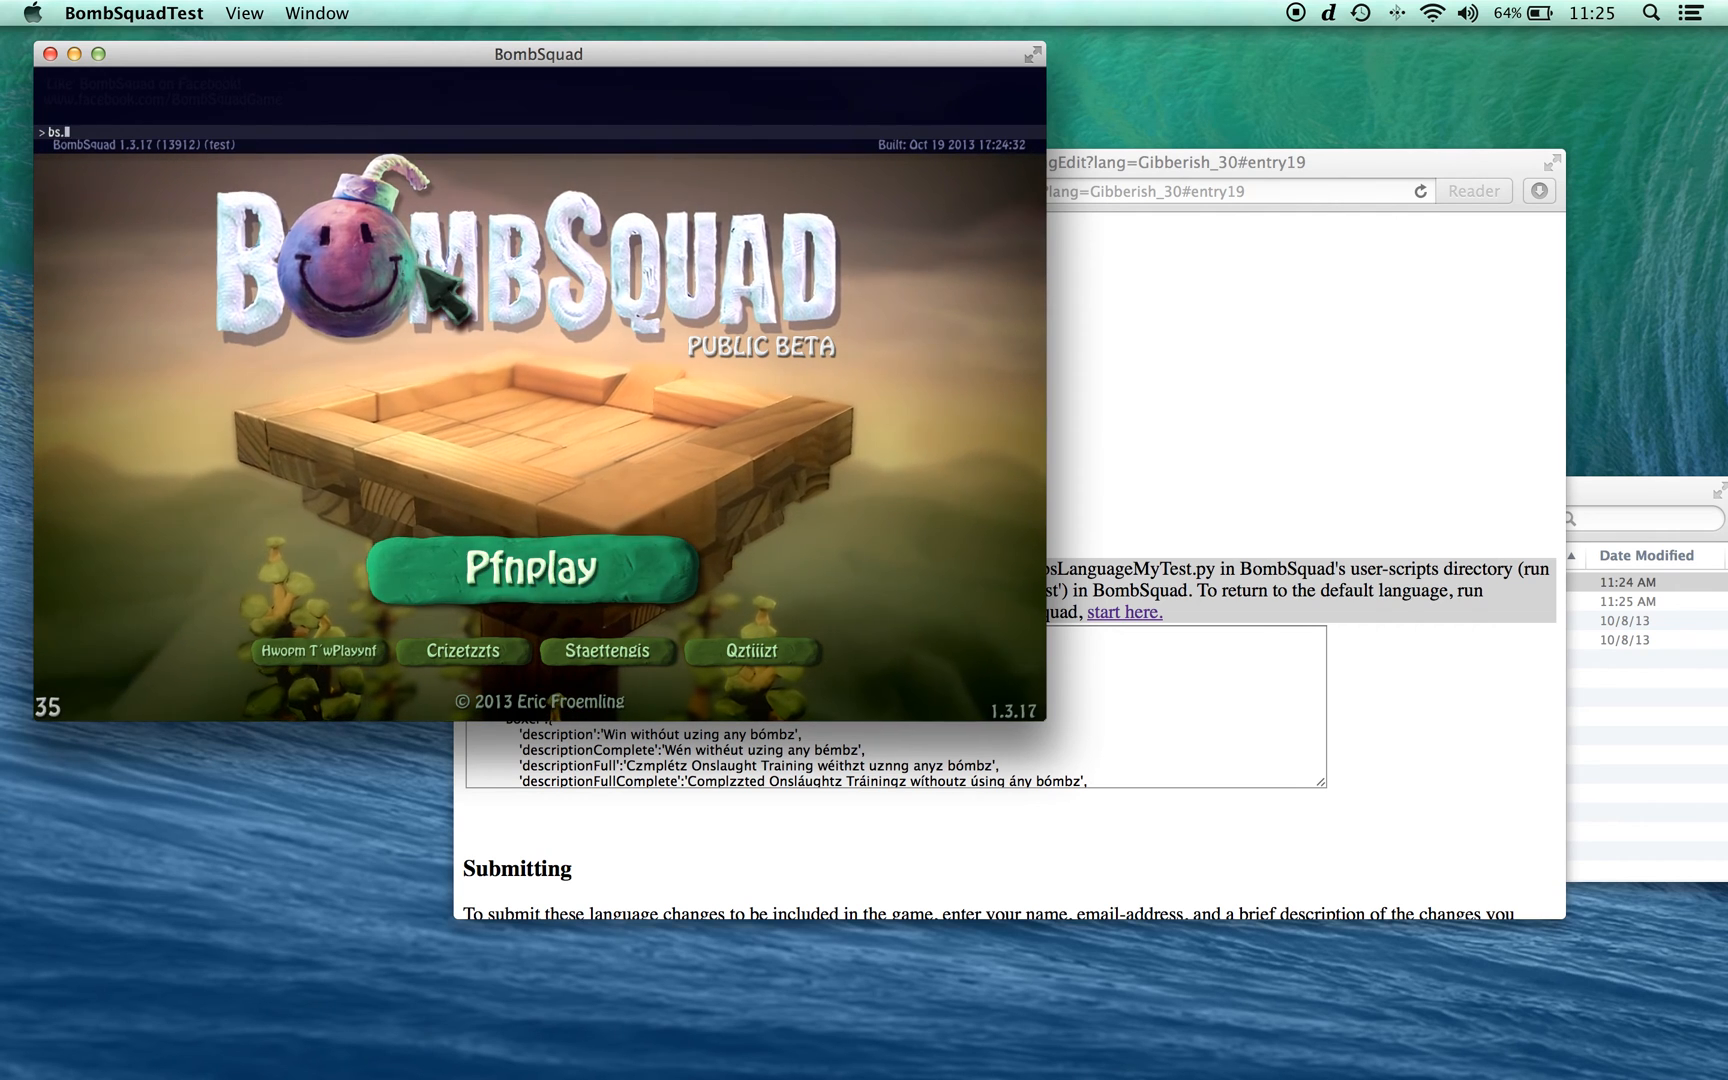
{"action": "type", "text": "setLanguage(None)"}
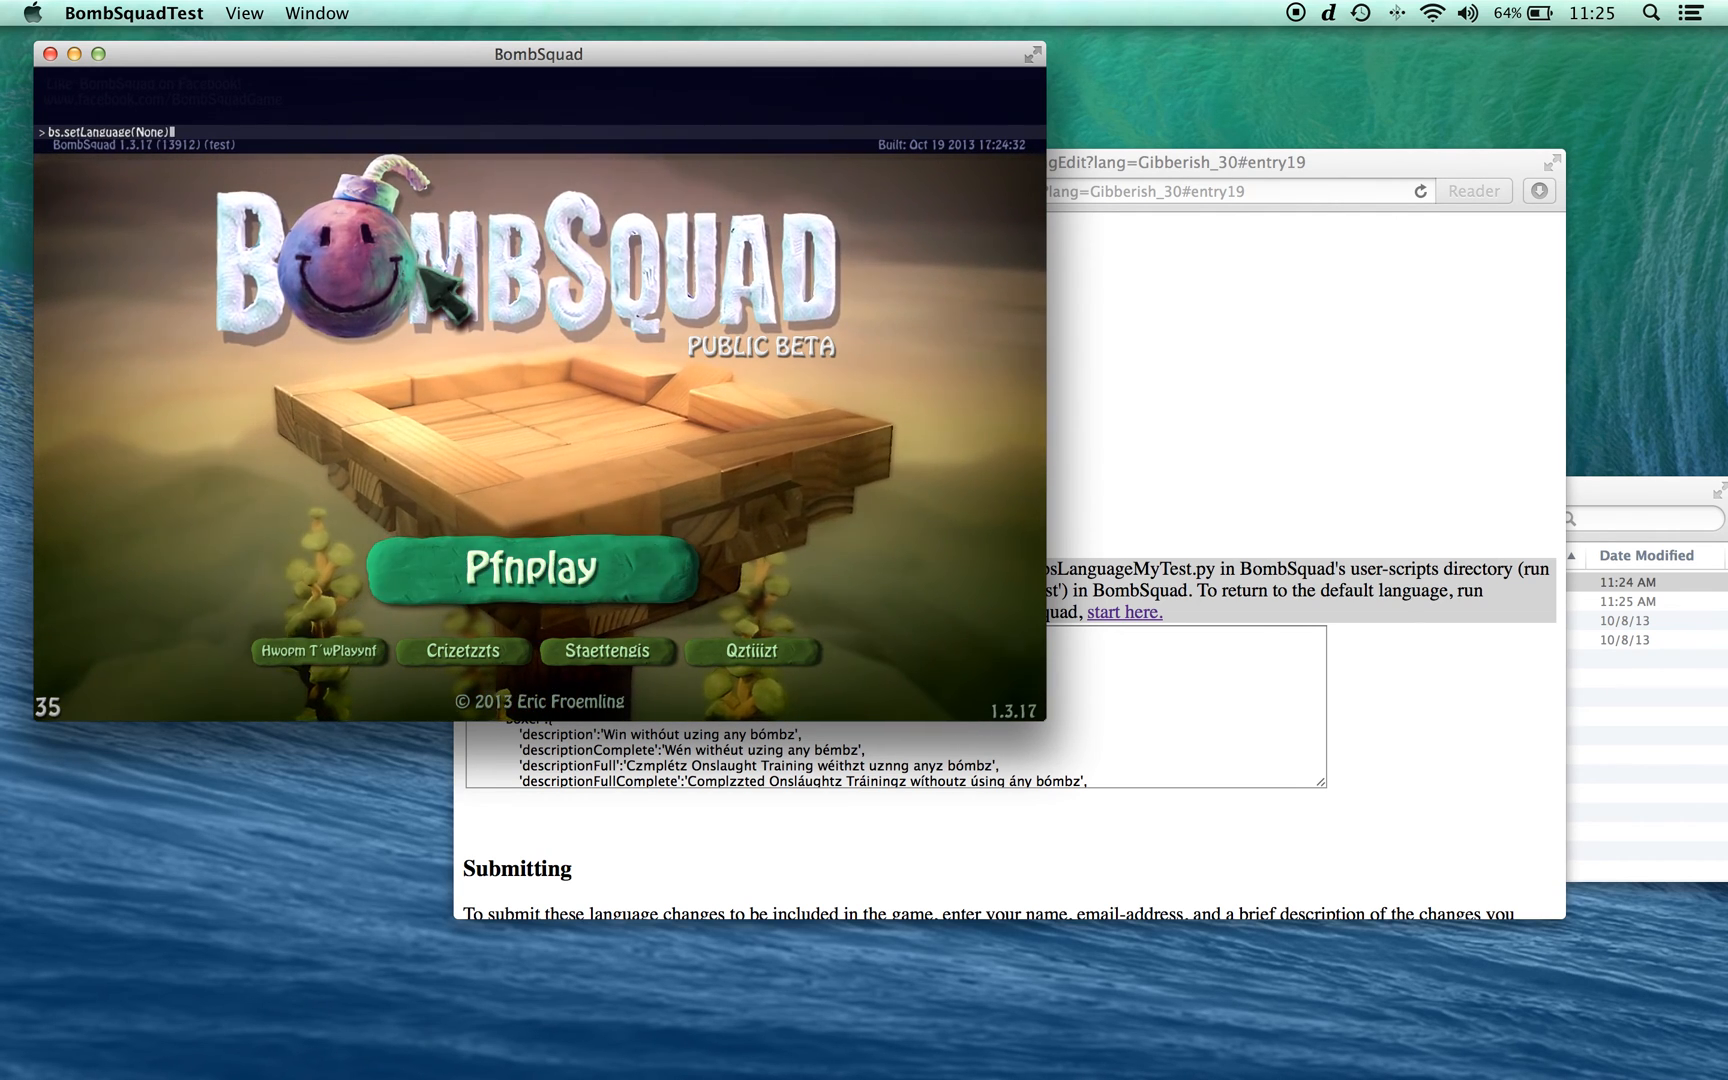
{"action": "key", "text": "Return"}
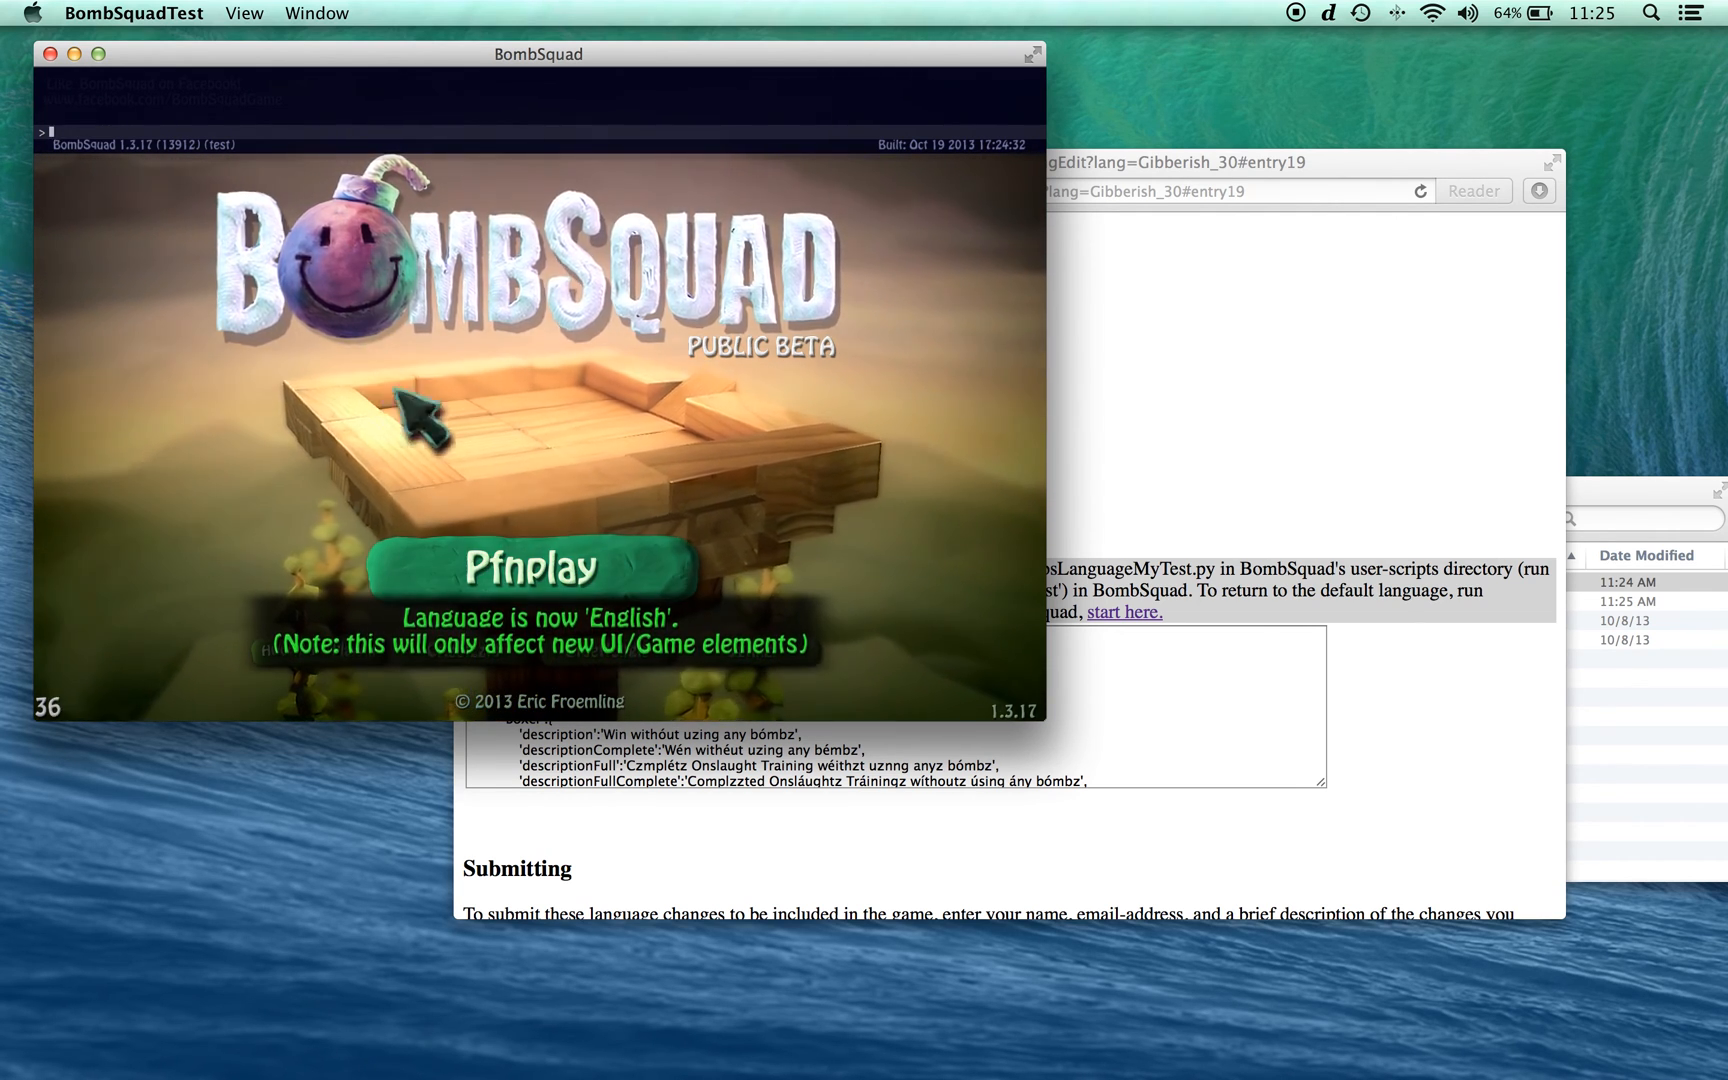
Step: Check the language of the Teams game list screen, then return to the main menu and close the console
{"action": "left_click", "coordinate": [505, 582]}
{"action": "left_click", "coordinate": [565, 445]}
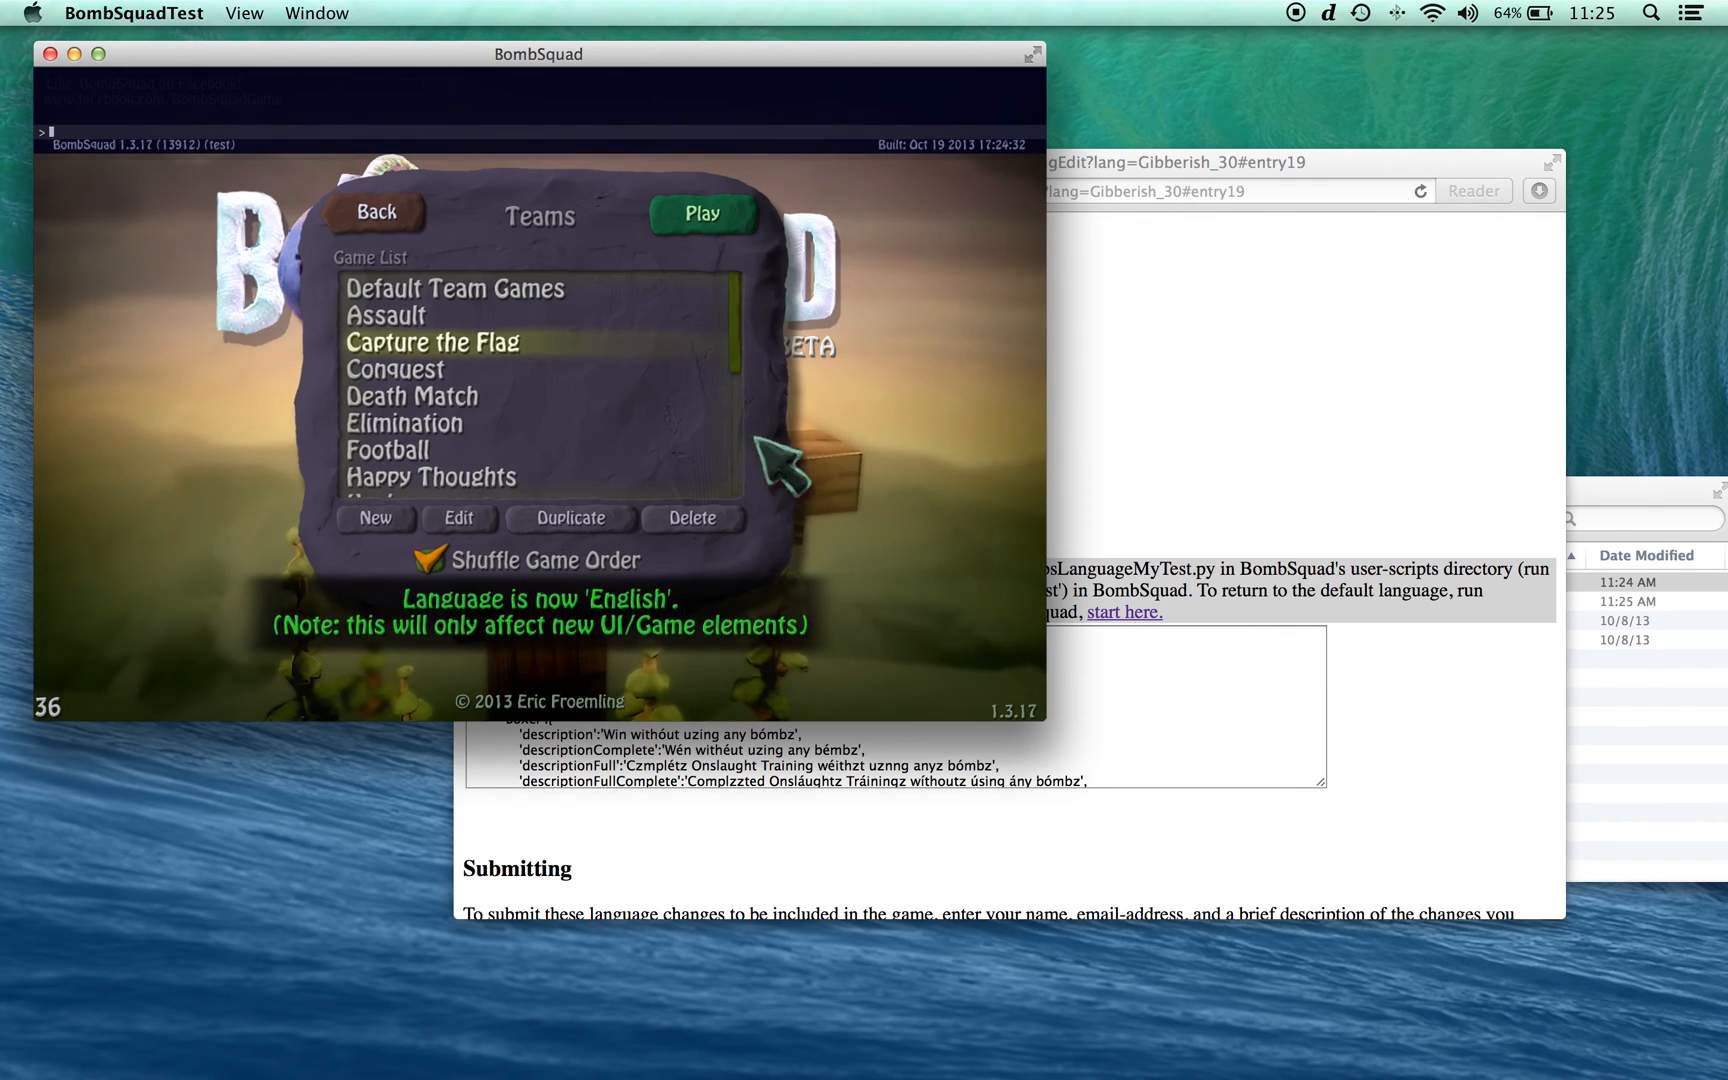
{"action": "left_click", "coordinate": [380, 208]}
{"action": "left_click", "coordinate": [295, 272]}
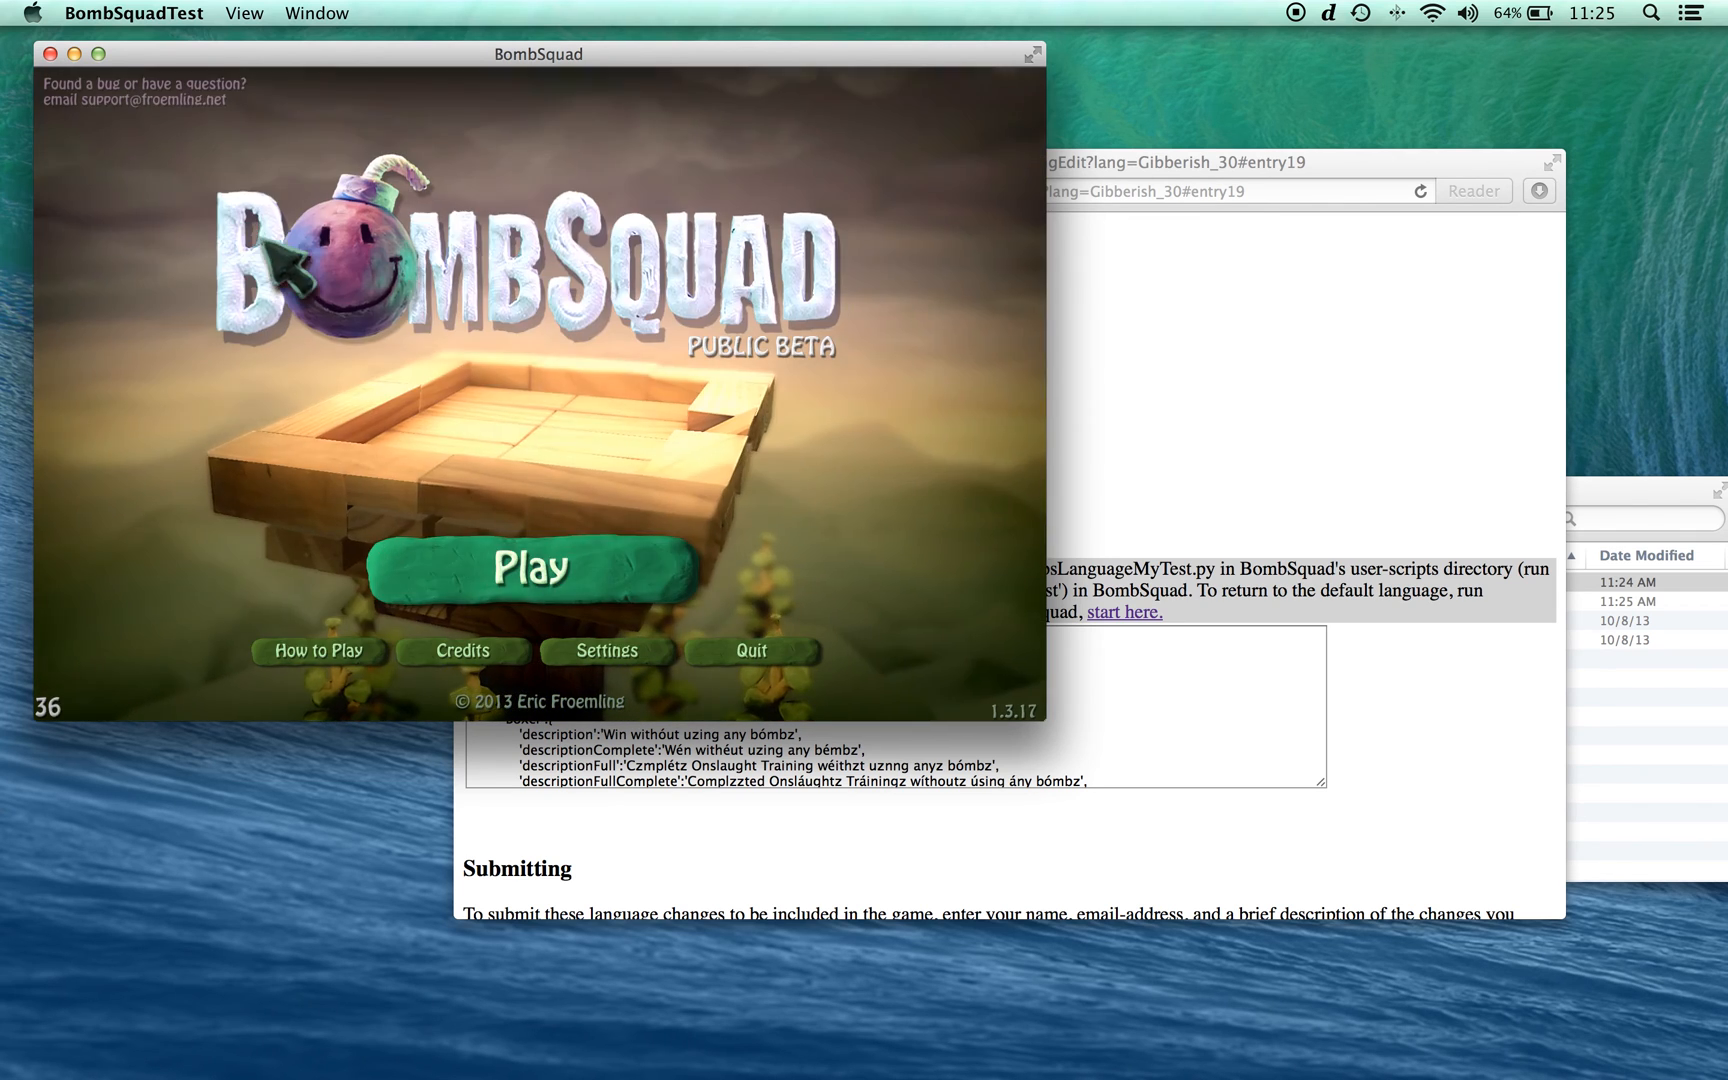
Step: Quit BombSquad and confirm
{"action": "left_click", "coordinate": [735, 540]}
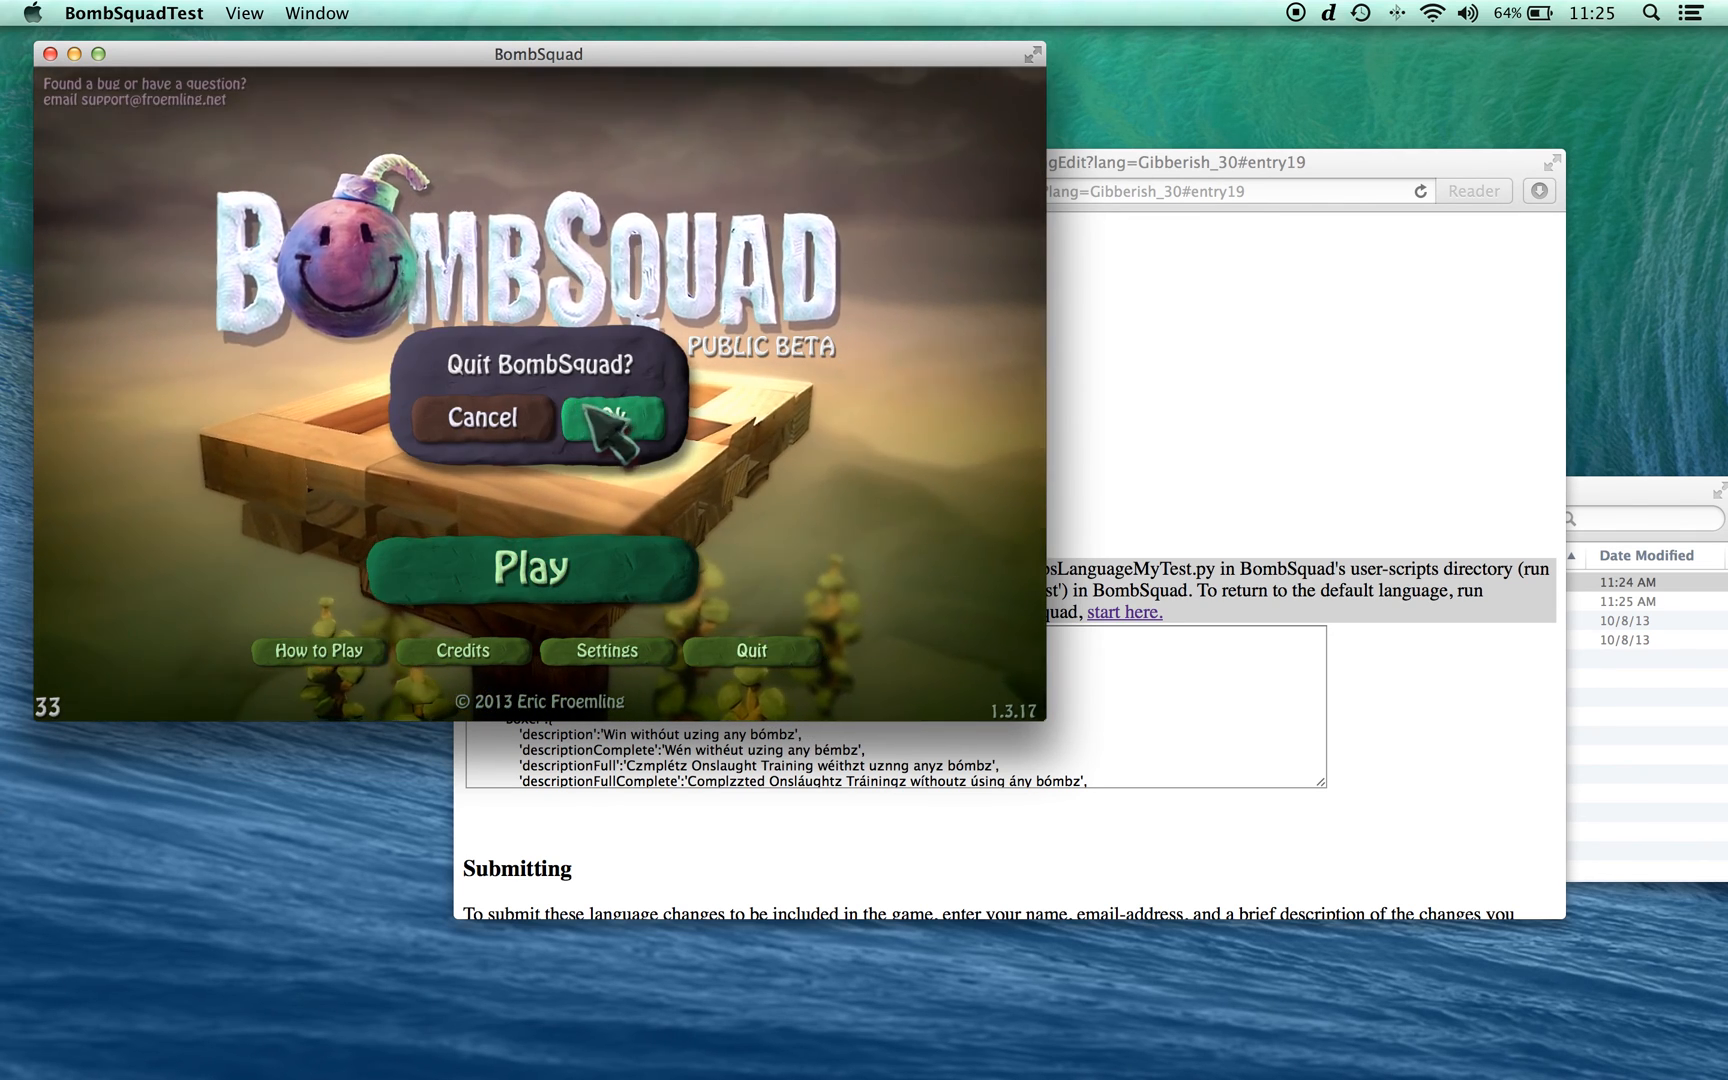
{"action": "left_click", "coordinate": [605, 424]}
Step: Enter a note with the translator's name saying this is a demo in the Submitting section and submit the changes
{"action": "scroll", "coordinate": [1079, 701], "scroll_direction": "down", "scroll_amount": 3}
{"action": "left_click", "coordinate": [889, 772]}
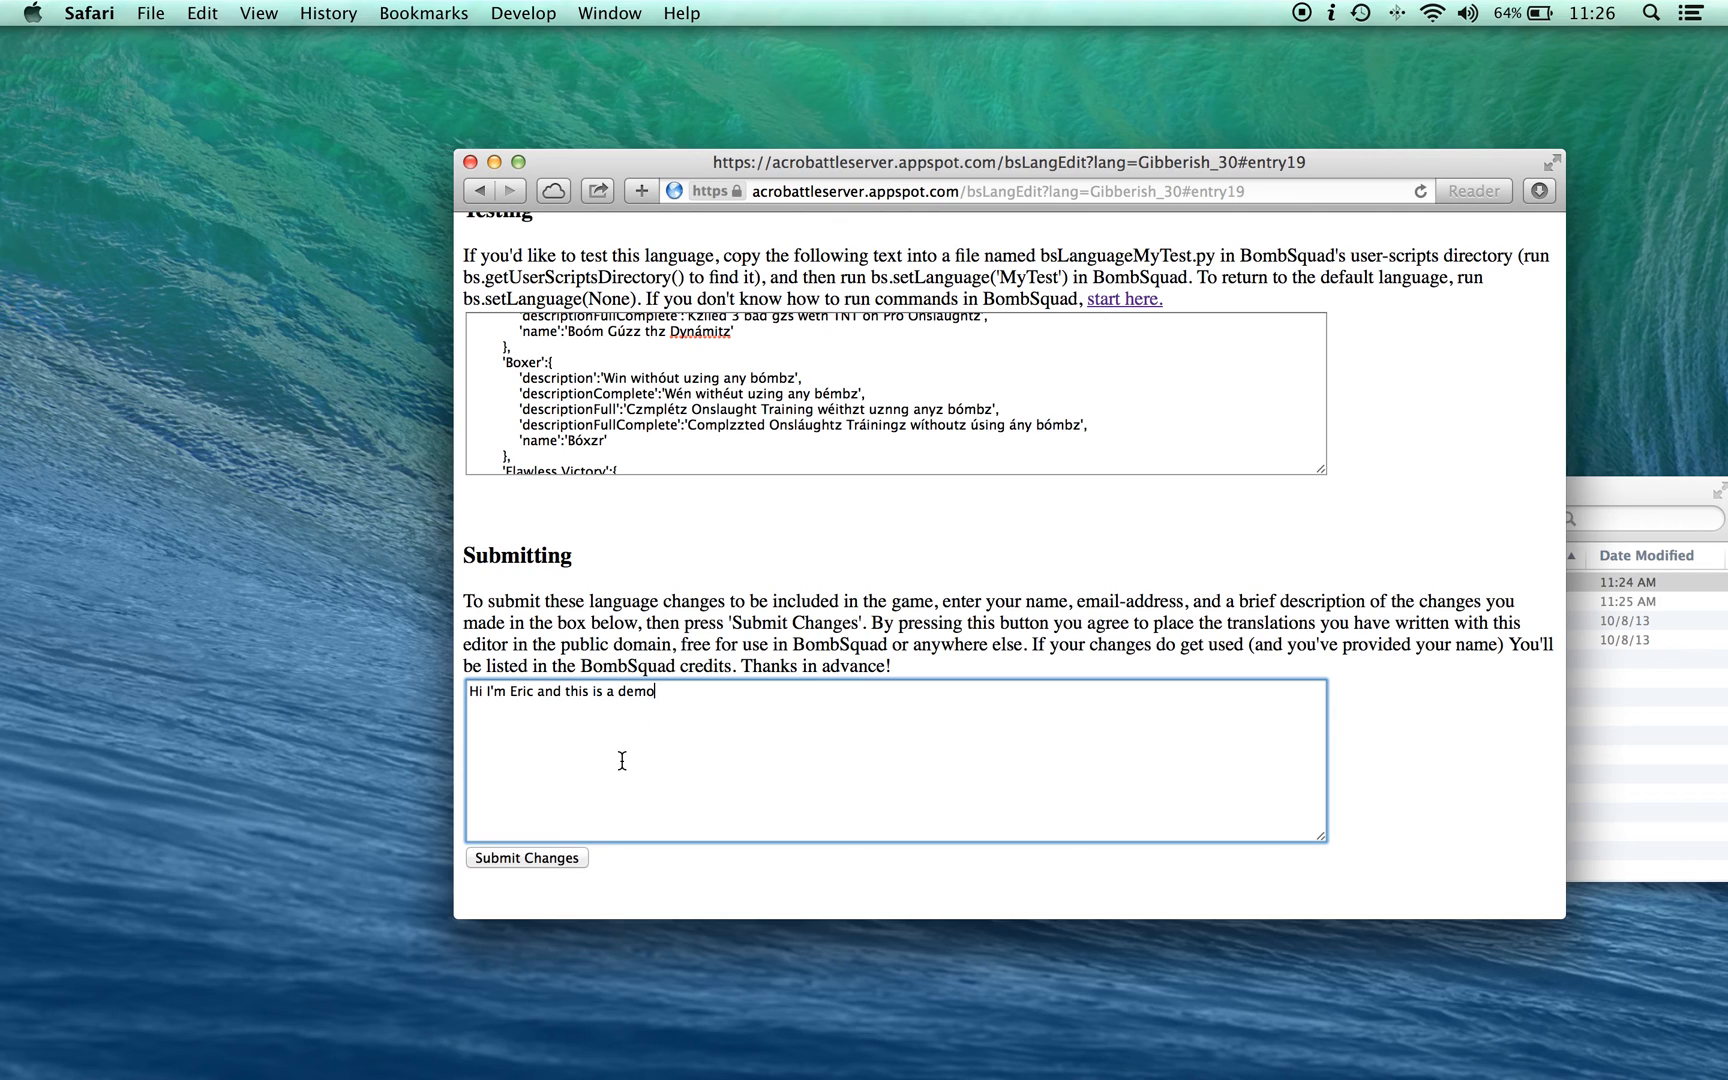
{"action": "left_click", "coordinate": [501, 859]}
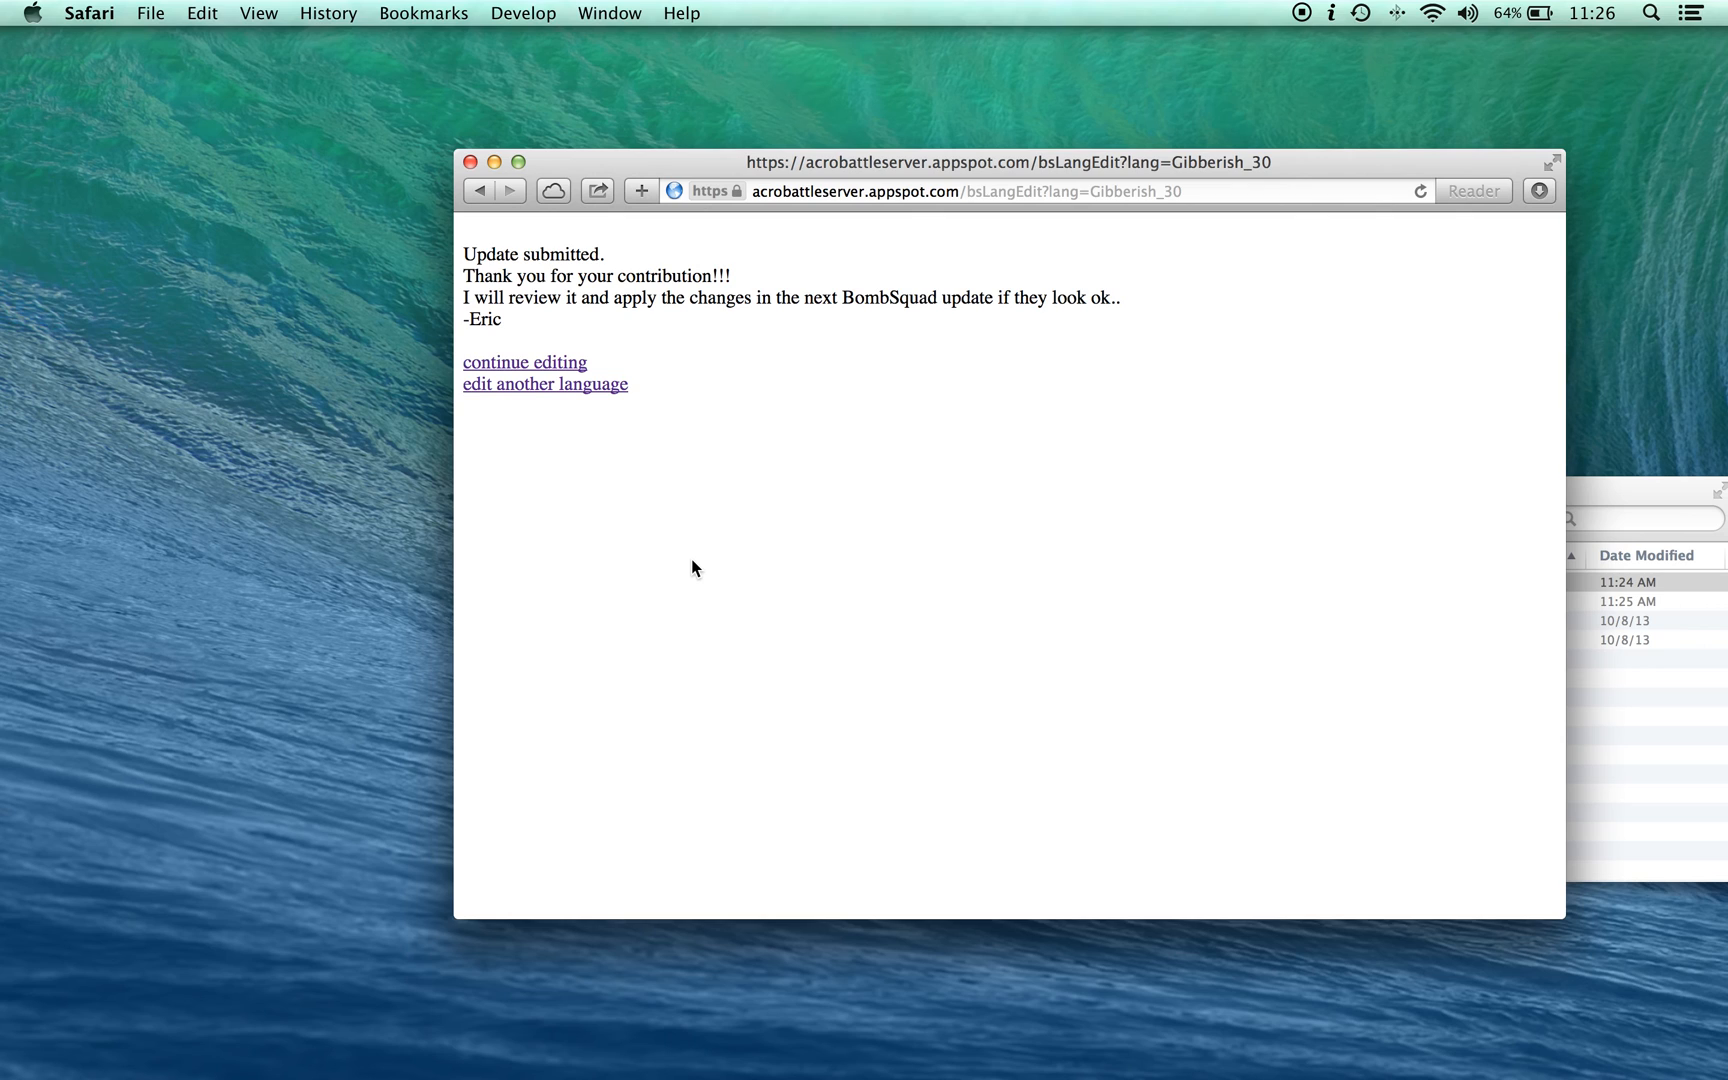
Step: Move the browser window clear of the file list in the mods folder window
{"action": "left_click_drag", "start_coordinate": [1062, 166], "coordinate": [863, 166]}
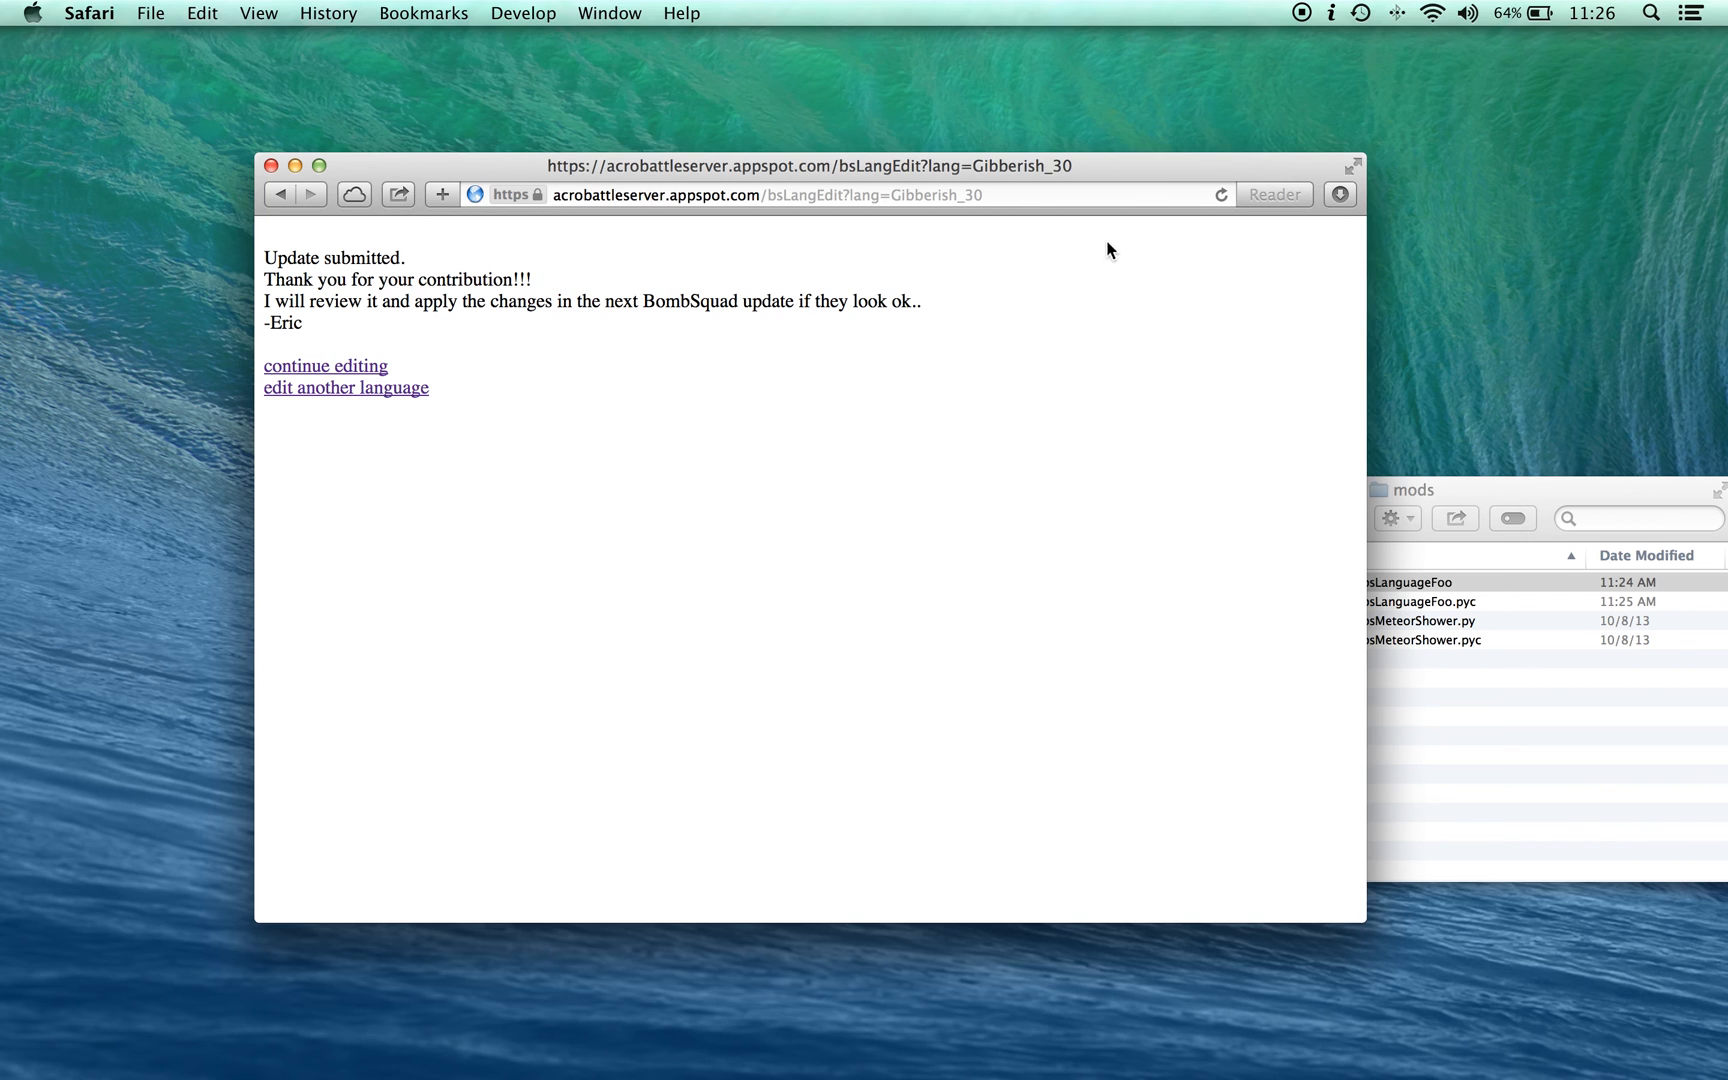
{"action": "left_click_drag", "start_coordinate": [1099, 165], "coordinate": [953, 117]}
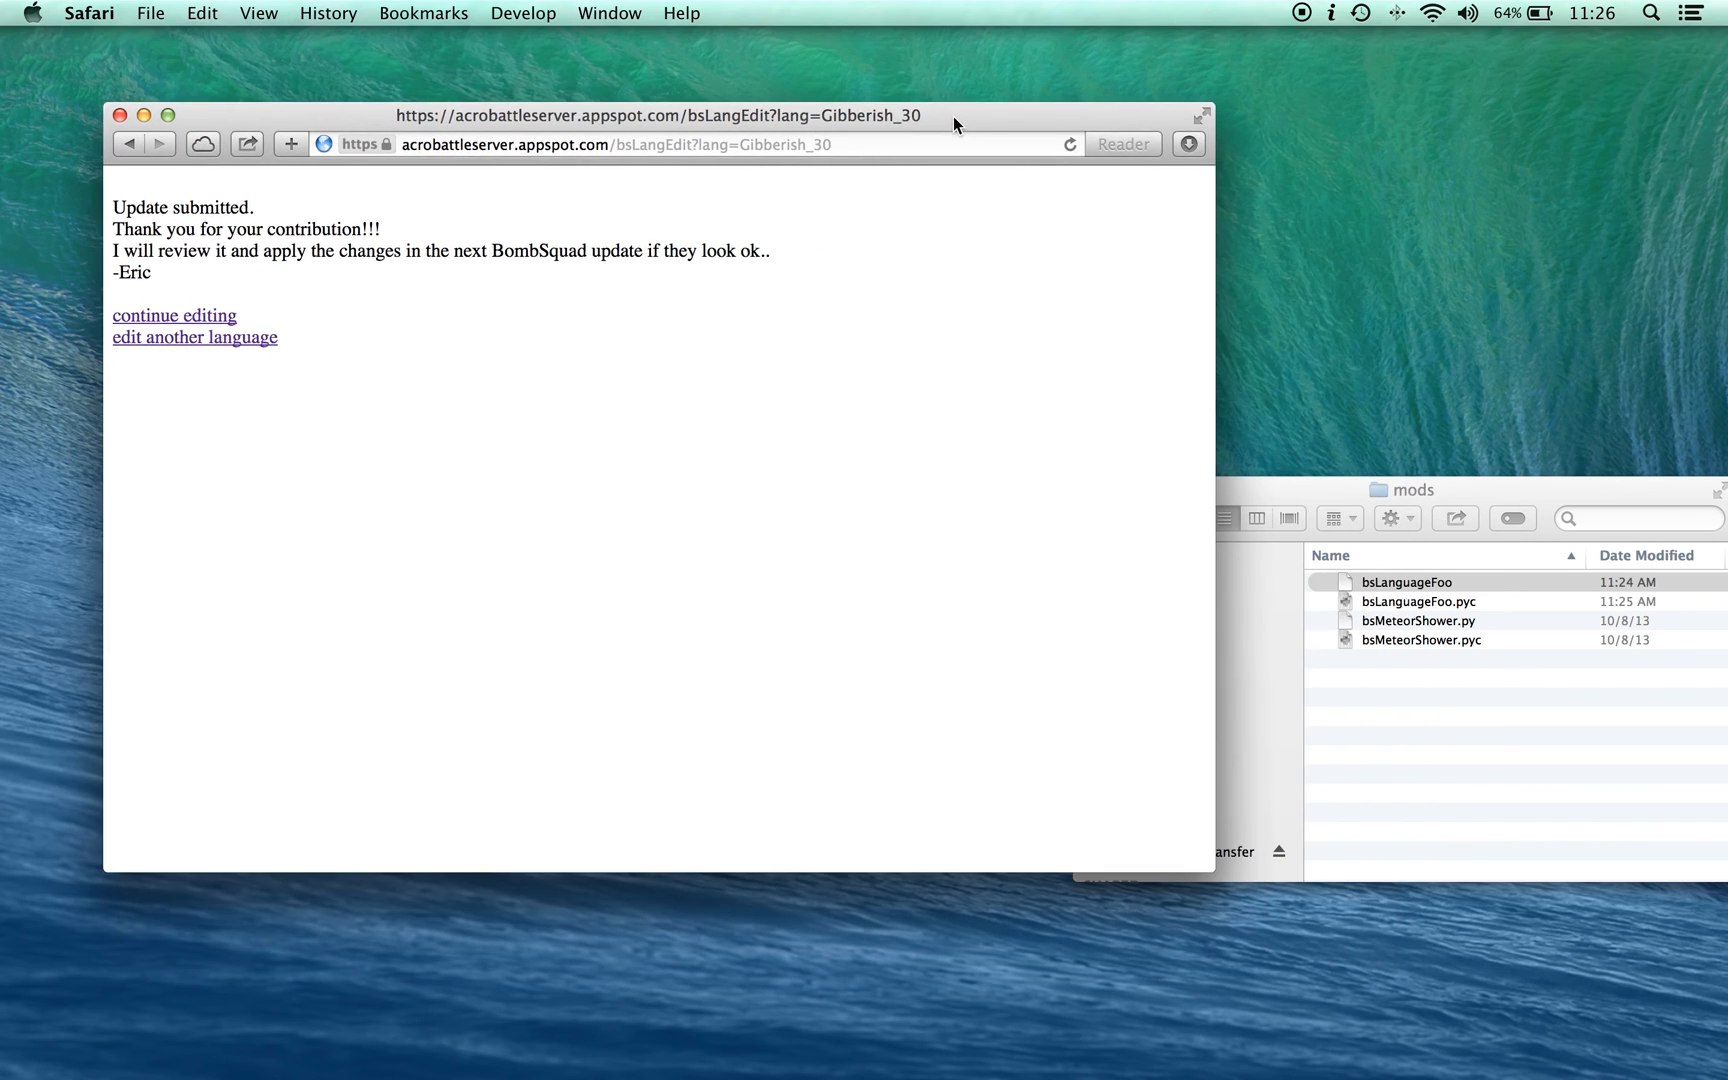